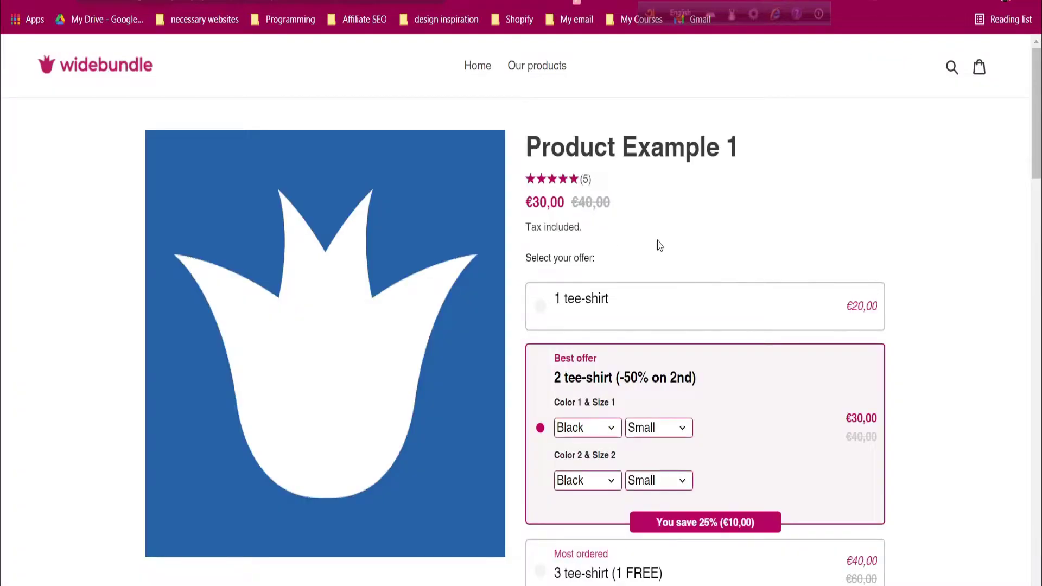
# Select the 2 tee-shirt offer after first choosing the single tee-shirt offer
pyautogui.click(661, 316)
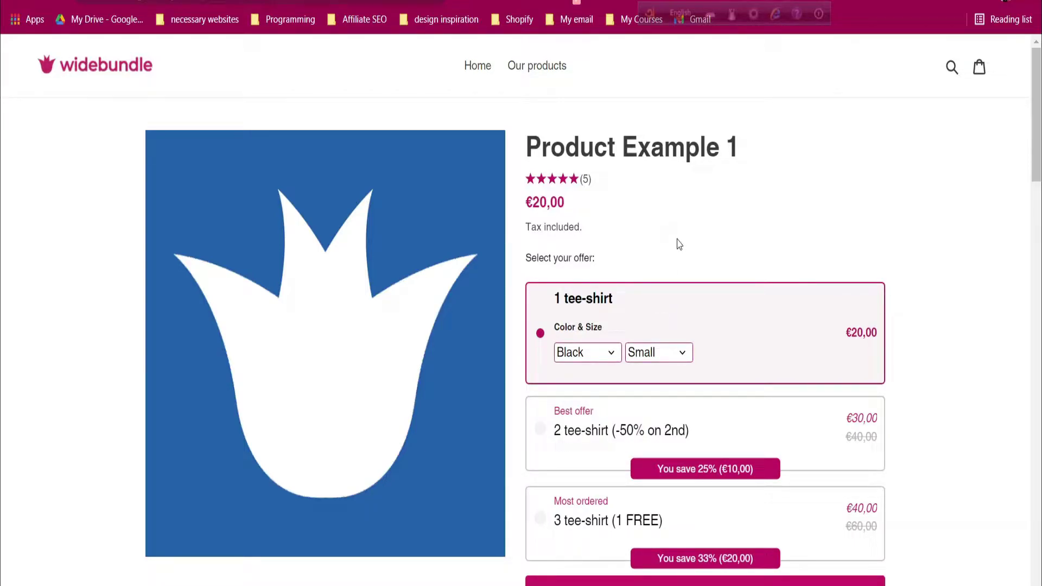
pyautogui.scroll(-2, 700, 217)
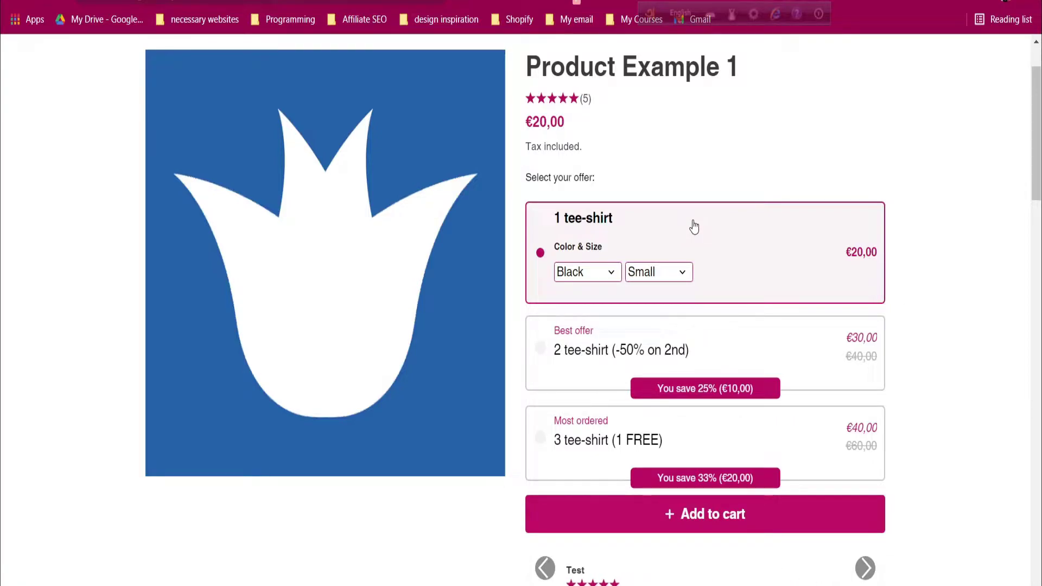
pyautogui.click(654, 349)
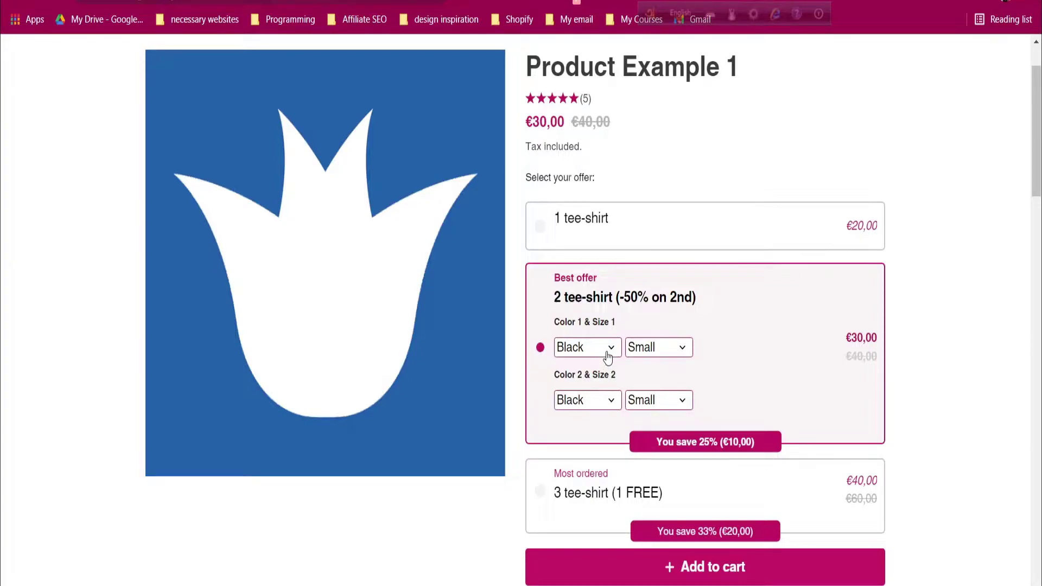
# Set the first shirt to White, size Large, and the second shirt's colour to Grey
pyautogui.click(608, 353)
pyautogui.click(597, 381)
pyautogui.click(641, 348)
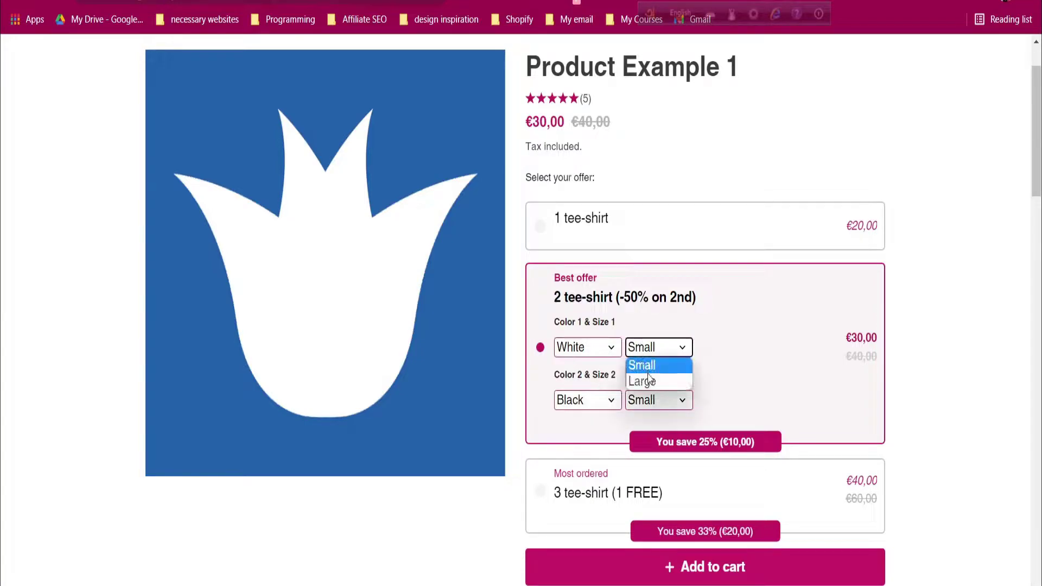
pyautogui.click(647, 379)
pyautogui.click(597, 407)
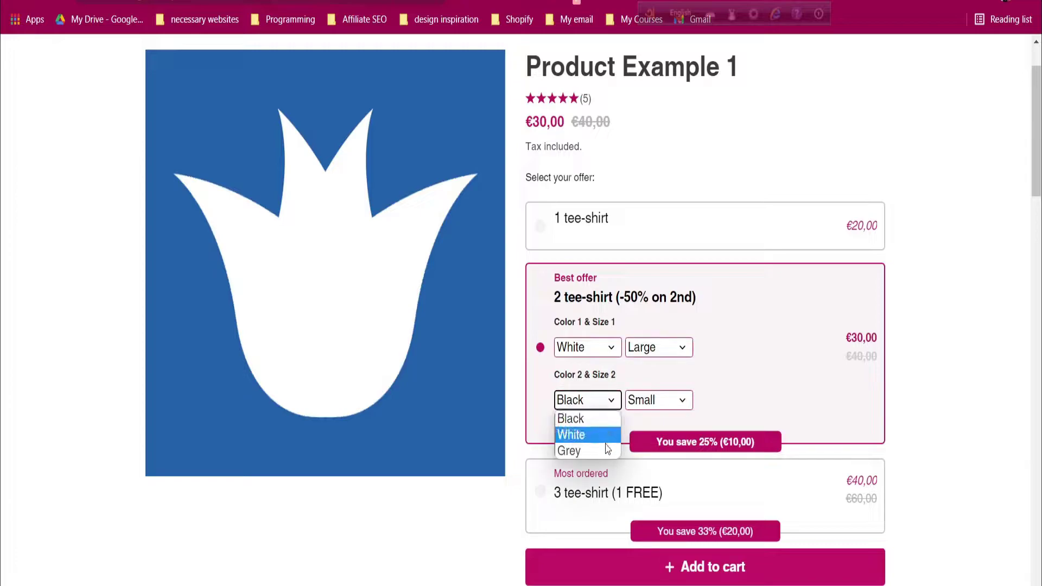
pyautogui.click(581, 452)
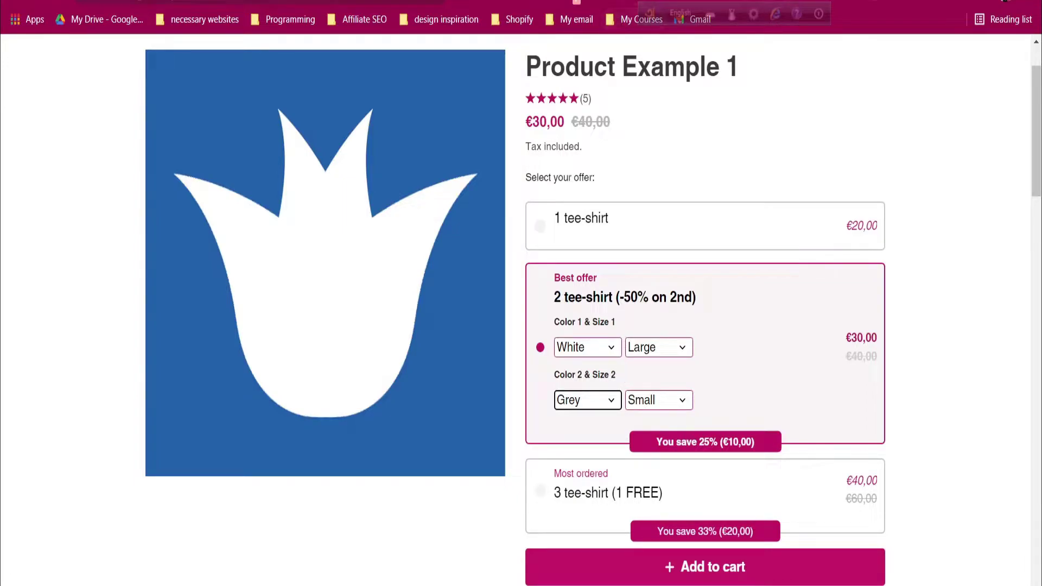
# Move from the audiobookpie necklace page to the Shopify admin Products list
pyautogui.click(619, 1)
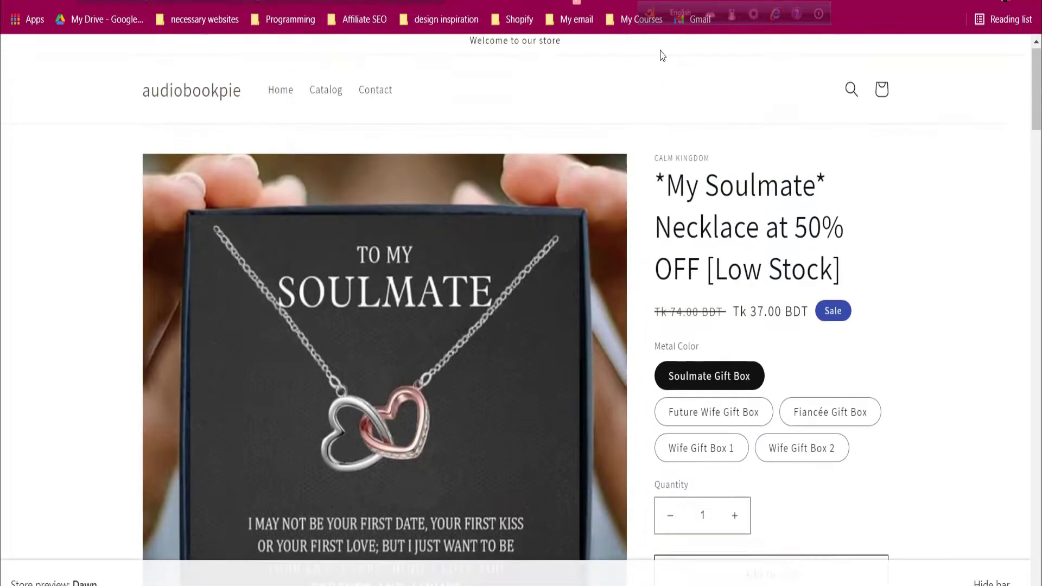
pyautogui.click(498, 5)
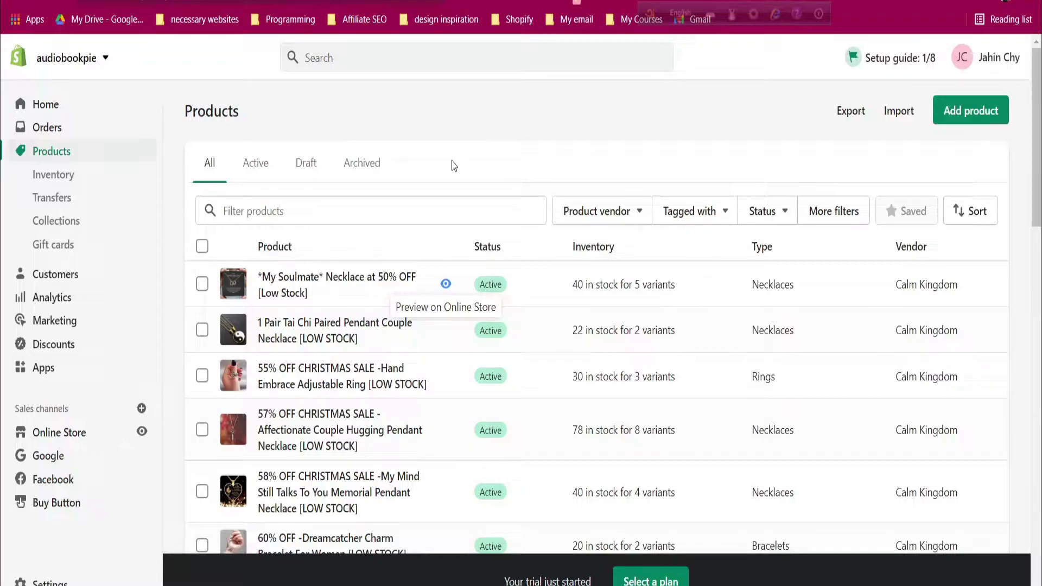
# View the installed apps (Facebook, Google), then go to the WideBundle homepage
pyautogui.click(97, 378)
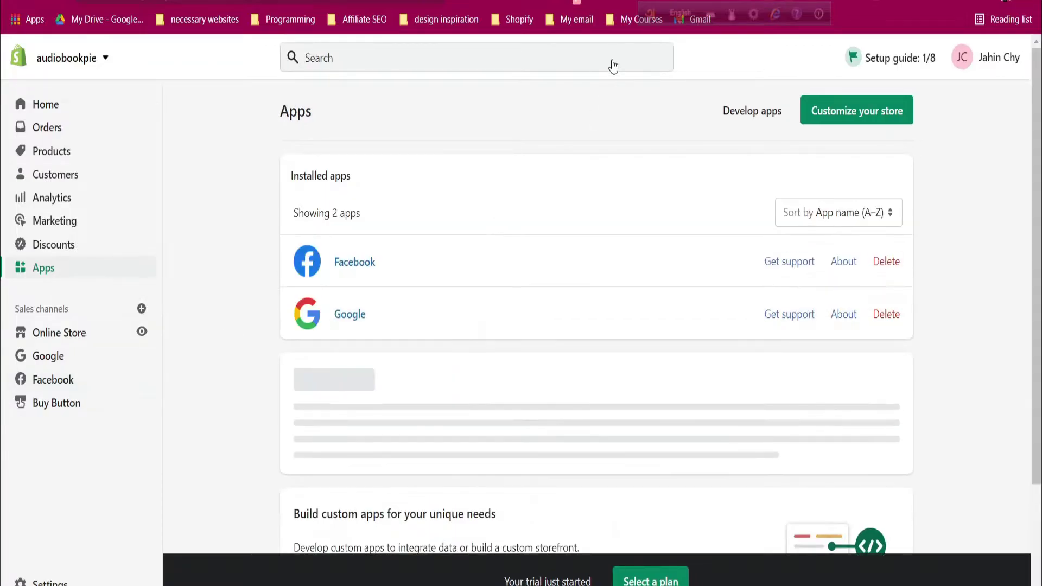
pyautogui.click(592, 2)
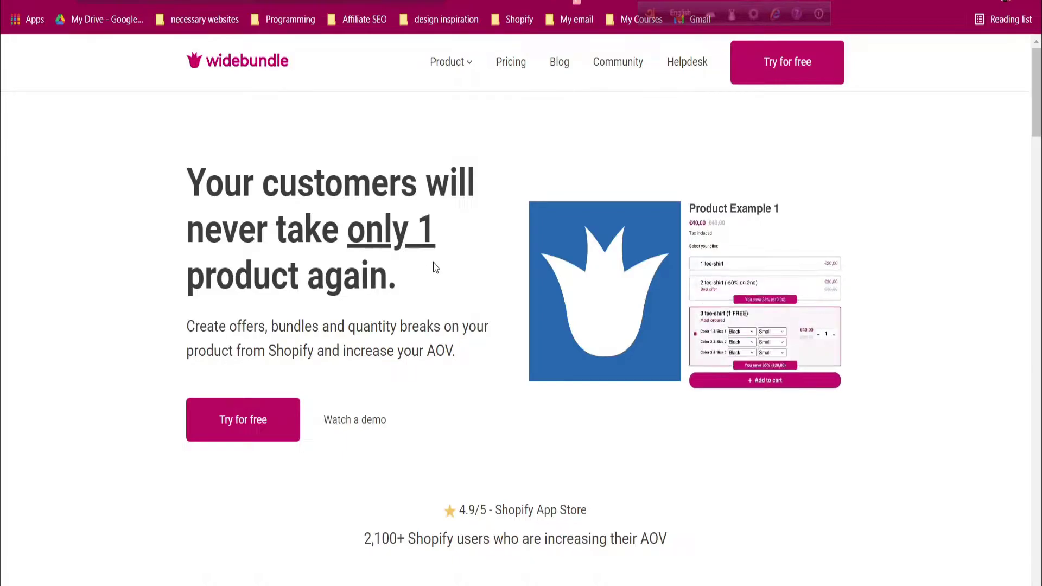
# Start a WideBundle free trial and add the $14.99/month app to the audiobookpie store
pyautogui.click(281, 435)
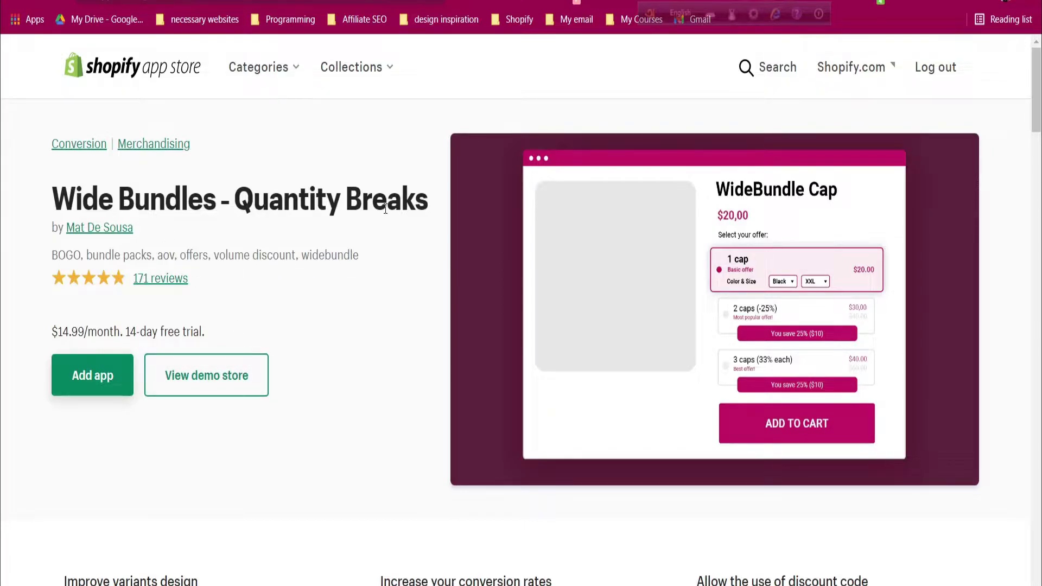
pyautogui.click(68, 389)
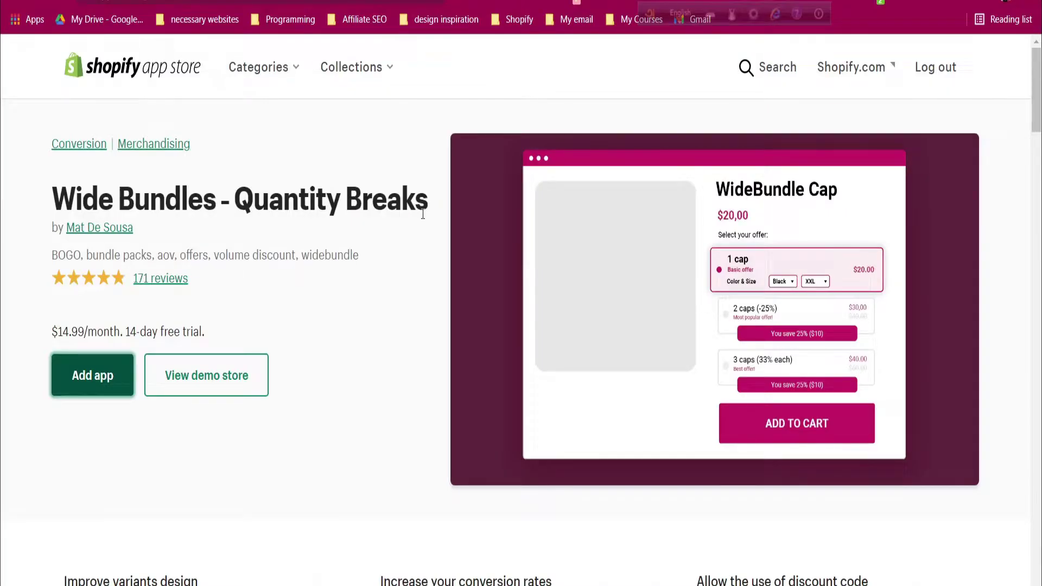
pyautogui.scroll(-1, 374, 259)
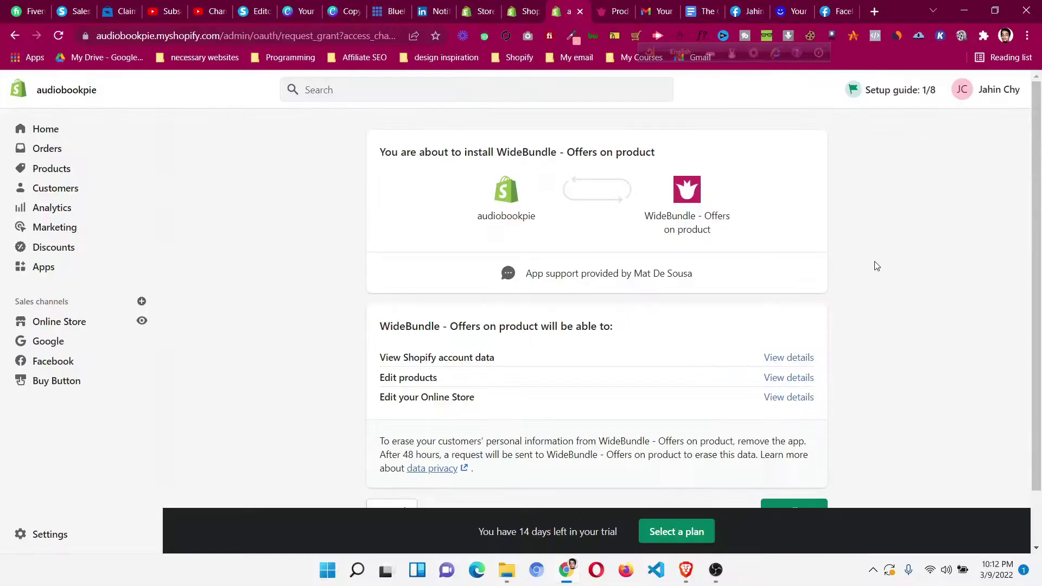
# Install WideBundle, approve its subscription charge, and open its Getting Started dashboard
pyautogui.scroll(-1, 826, 341)
pyautogui.click(800, 424)
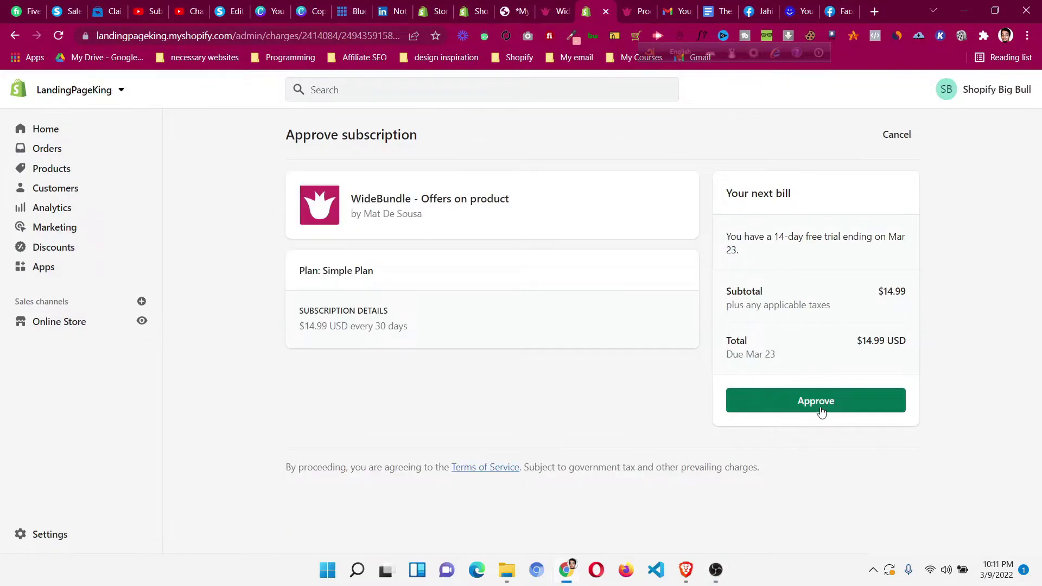
pyautogui.click(821, 412)
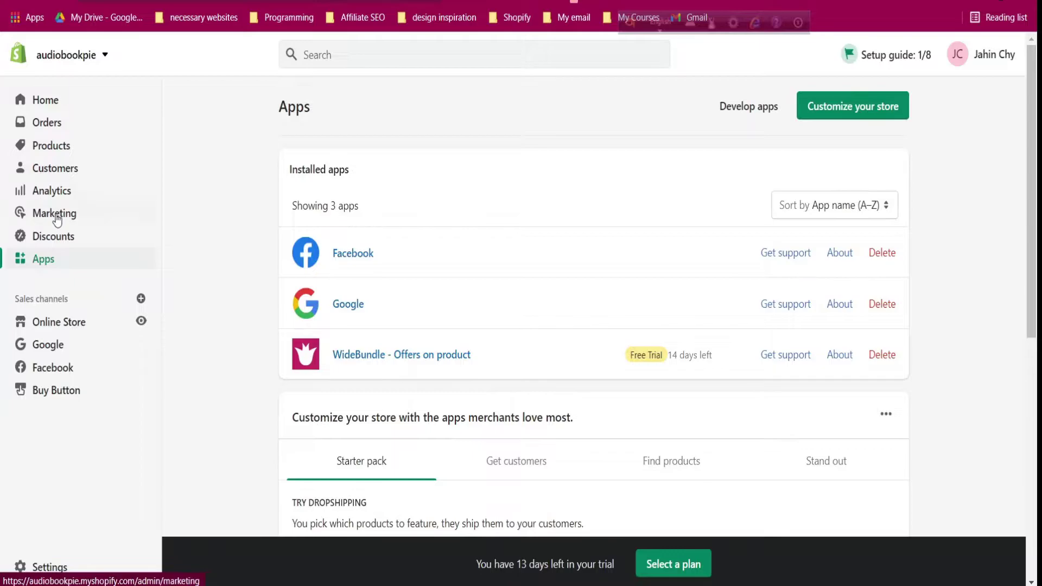
pyautogui.click(451, 360)
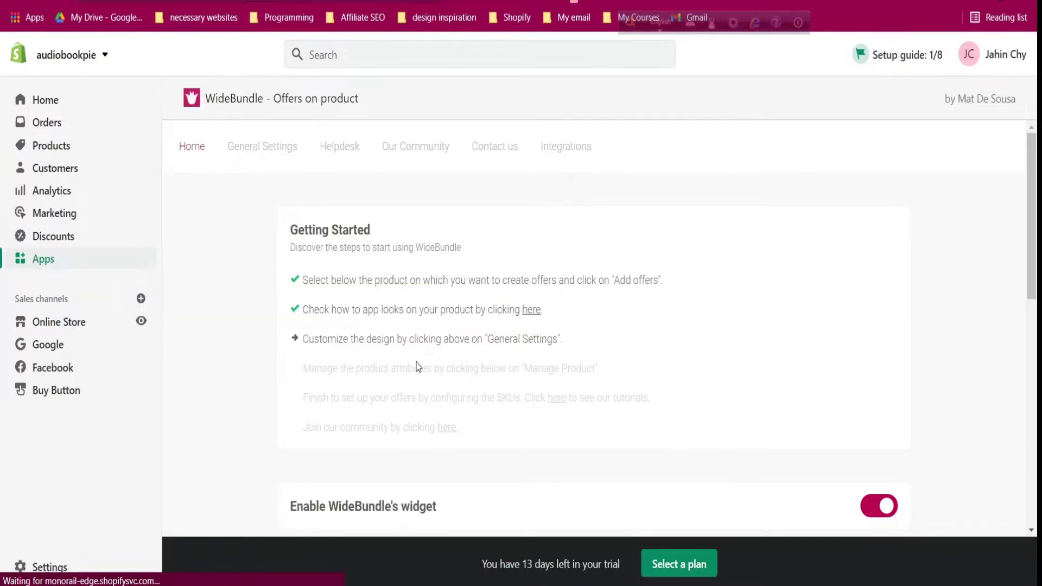
# Toggle the Enable WideBundle's widget switch off and back on
pyautogui.scroll(-2, 418, 363)
pyautogui.scroll(-1, 419, 360)
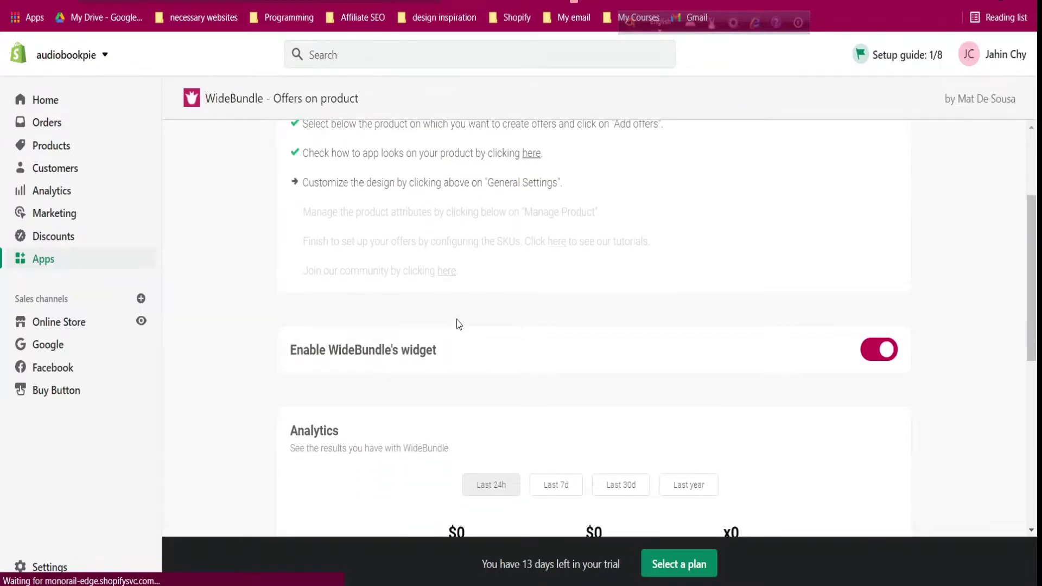
pyautogui.click(876, 353)
pyautogui.click(879, 352)
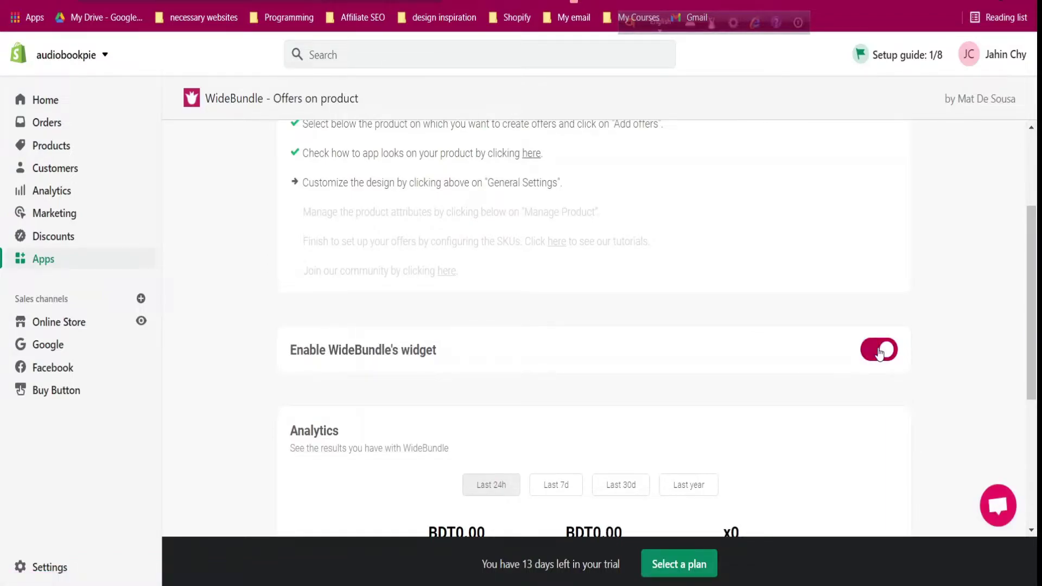
# Open and close the support chat, then try adding offers to the My Soulmate necklace
pyautogui.scroll(-3, 880, 354)
pyautogui.click(1009, 519)
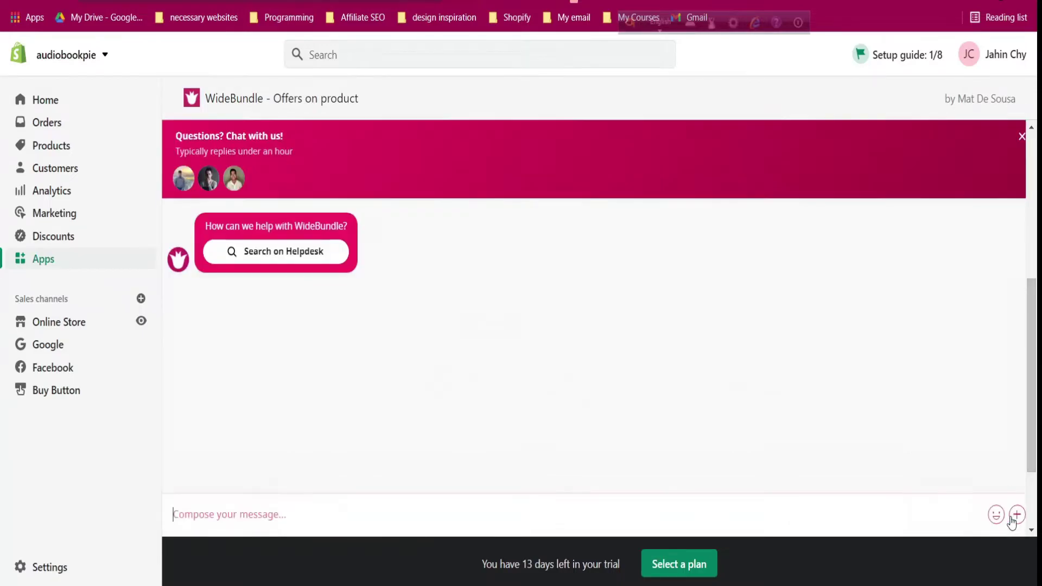
pyautogui.click(1023, 136)
pyautogui.scroll(-2, 646, 391)
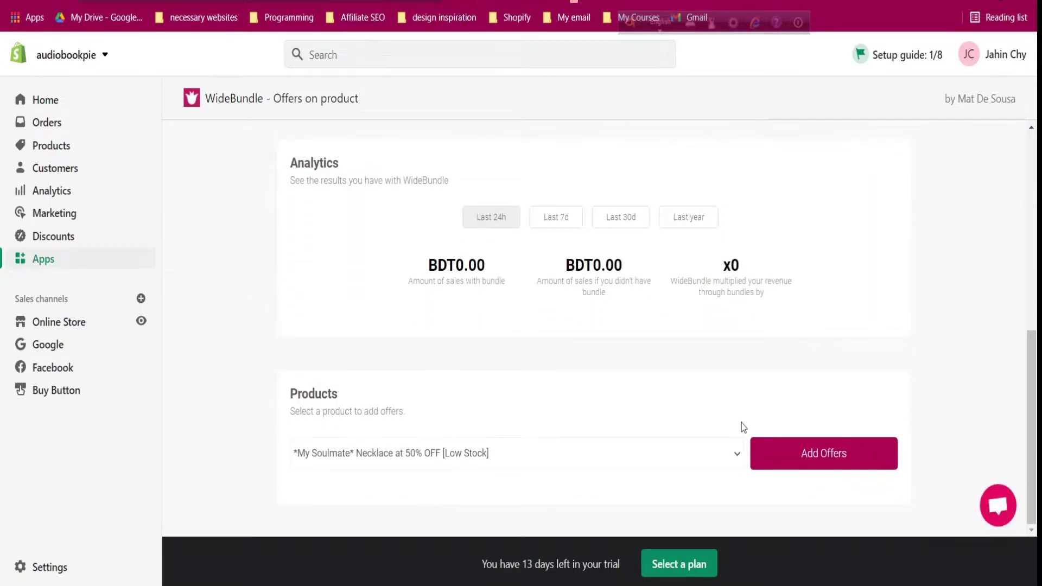
pyautogui.click(755, 443)
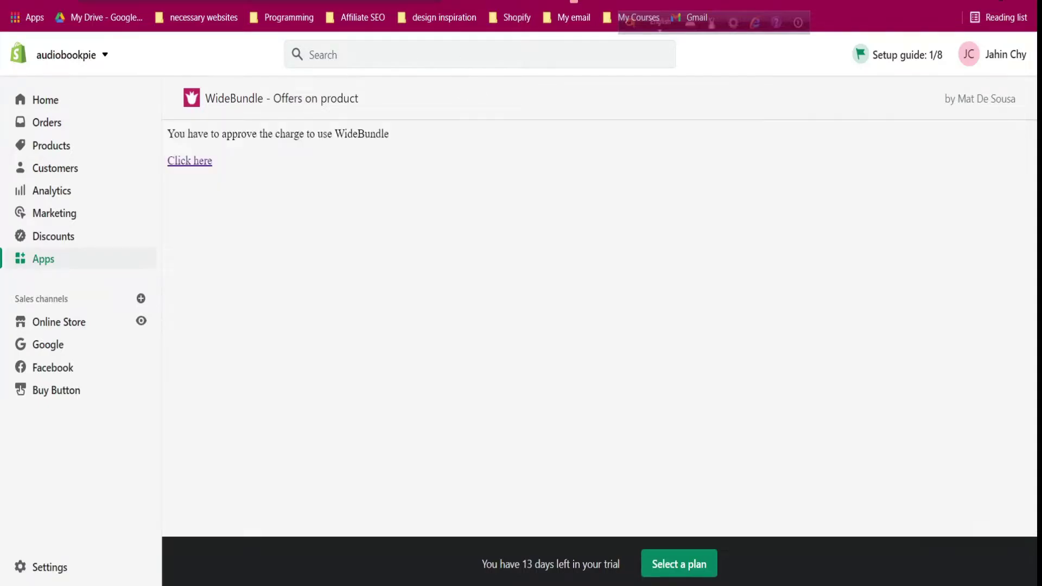
# Preview the Tai Chi necklace on the online store from the Products list
pyautogui.click(68, 147)
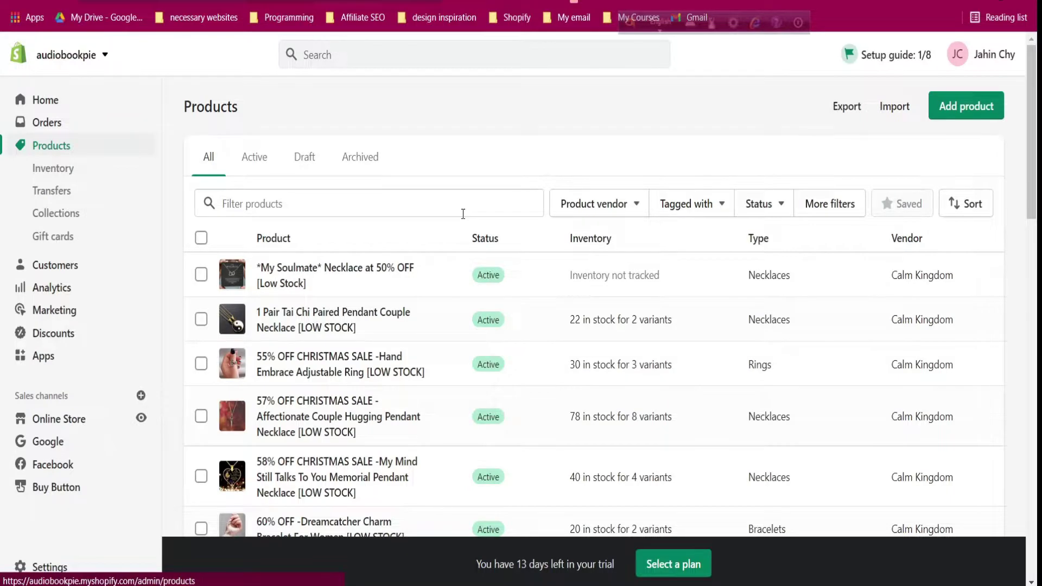
pyautogui.scroll(-1, 593, 234)
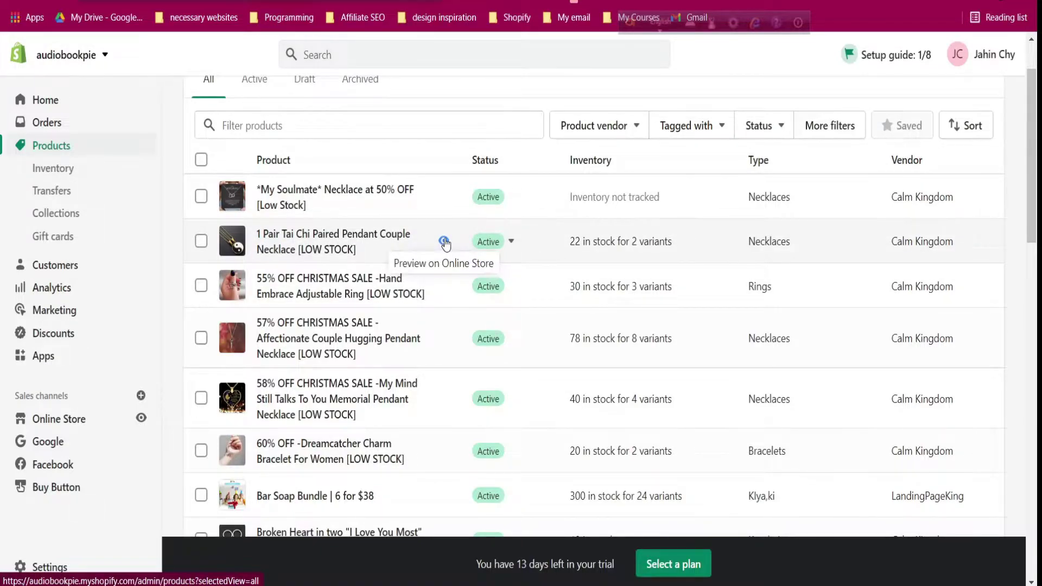
pyautogui.click(444, 241)
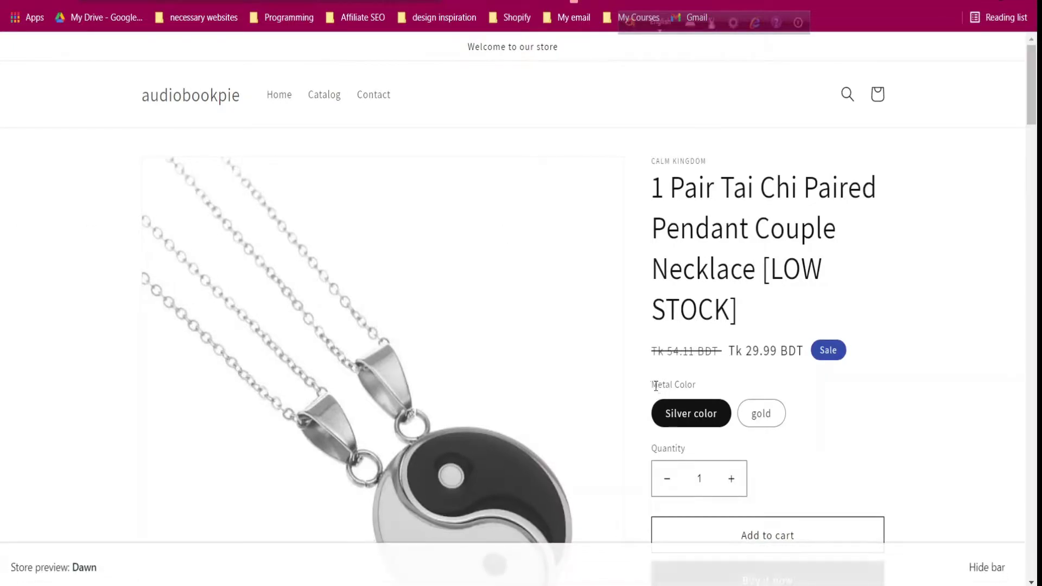
# Copy the 'Metal Color' label and return to the WideBundle app
pyautogui.moveTo(652, 386); pyautogui.dragTo(705, 384)
pyautogui.rightClick(687, 380)
pyautogui.click(730, 392)
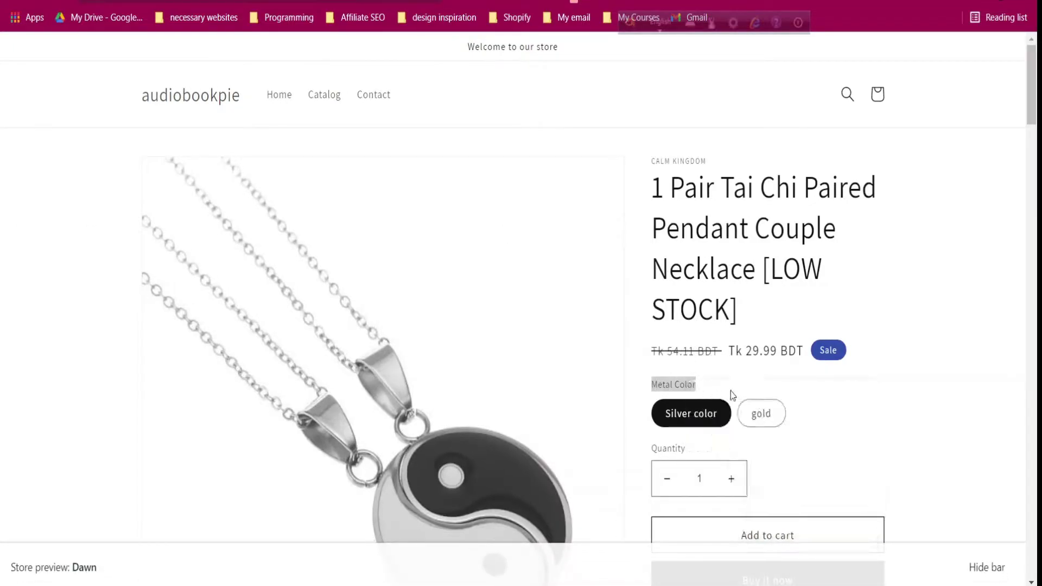
pyautogui.click(754, 390)
pyautogui.hotkey('ctrl', 'w')
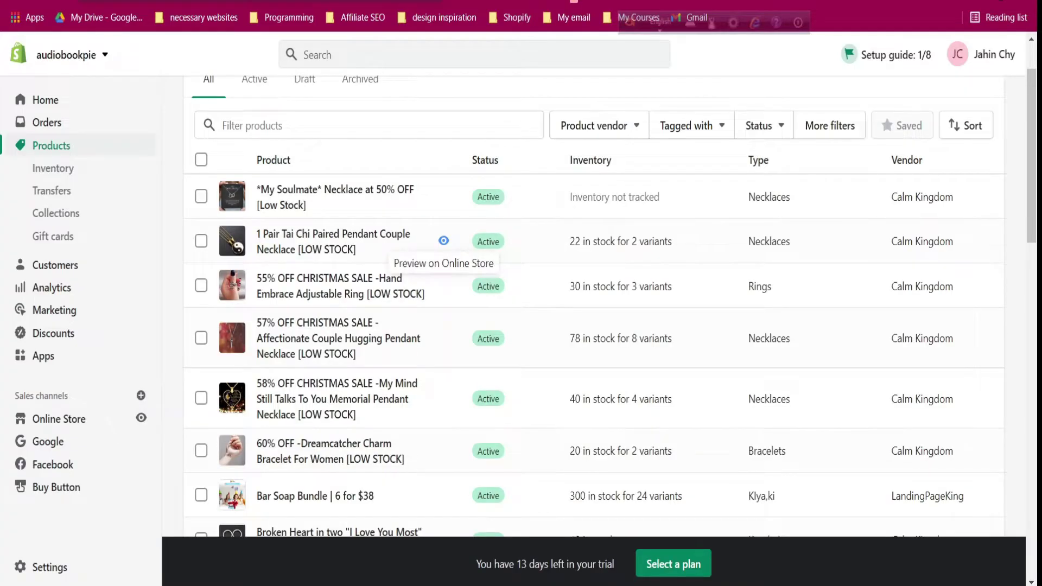
pyautogui.hotkey('ctrl', 'w')
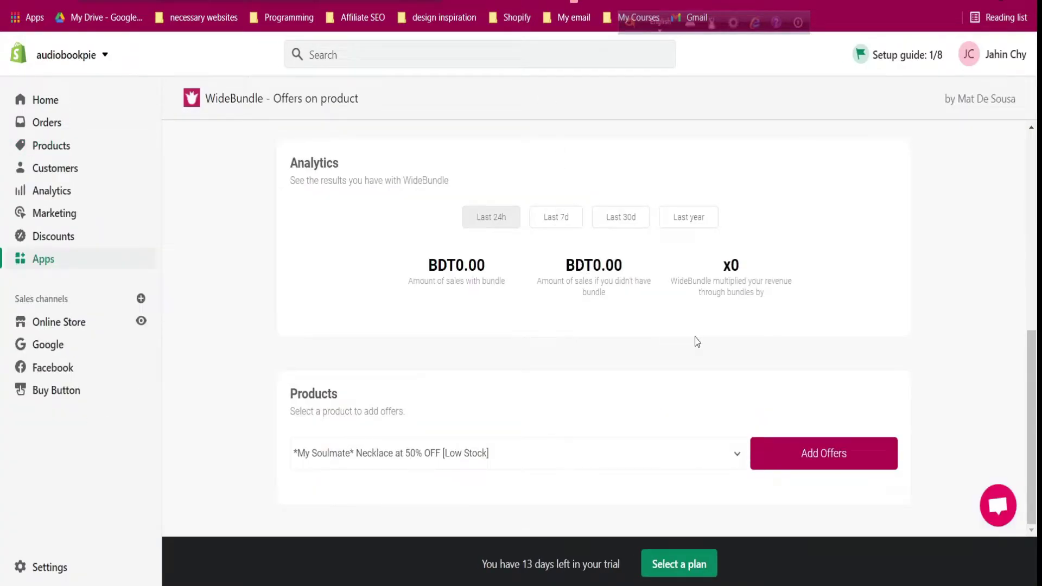
# Choose the 1 Pair Tai Chi Paired Pendant Couple Necklace and add offers to it
pyautogui.click(675, 454)
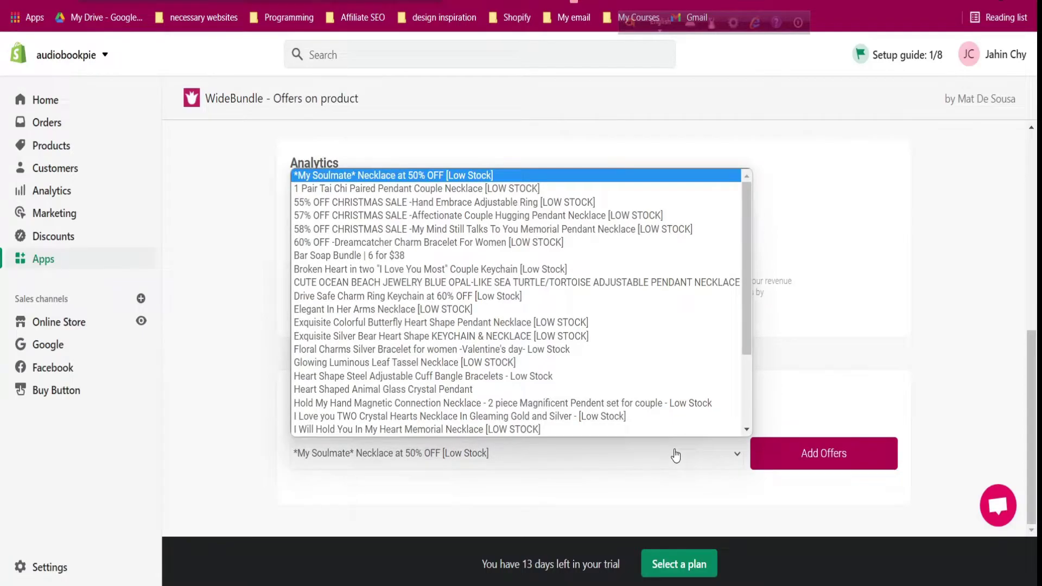
pyautogui.click(553, 190)
pyautogui.click(760, 456)
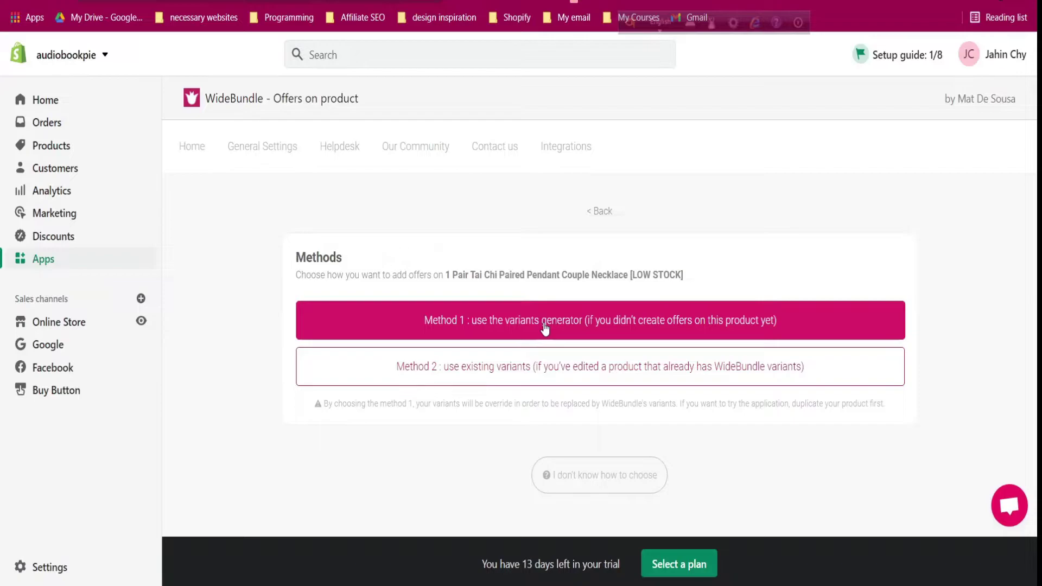
# Use the variants generator and paste the necklace's product title as the first offer's Title
pyautogui.click(545, 326)
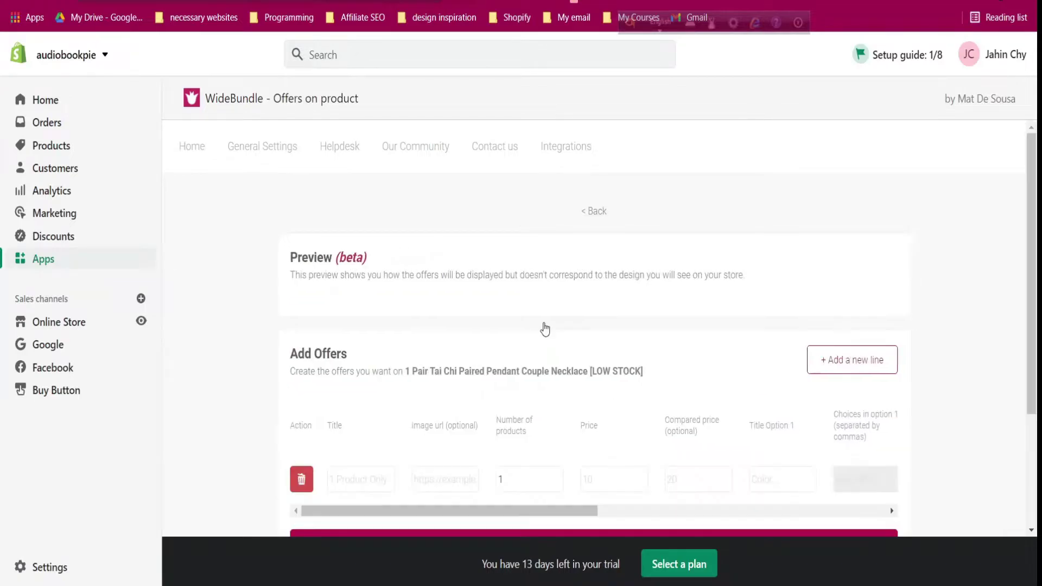
pyautogui.scroll(-3, 442, 296)
pyautogui.scroll(2, 420, 274)
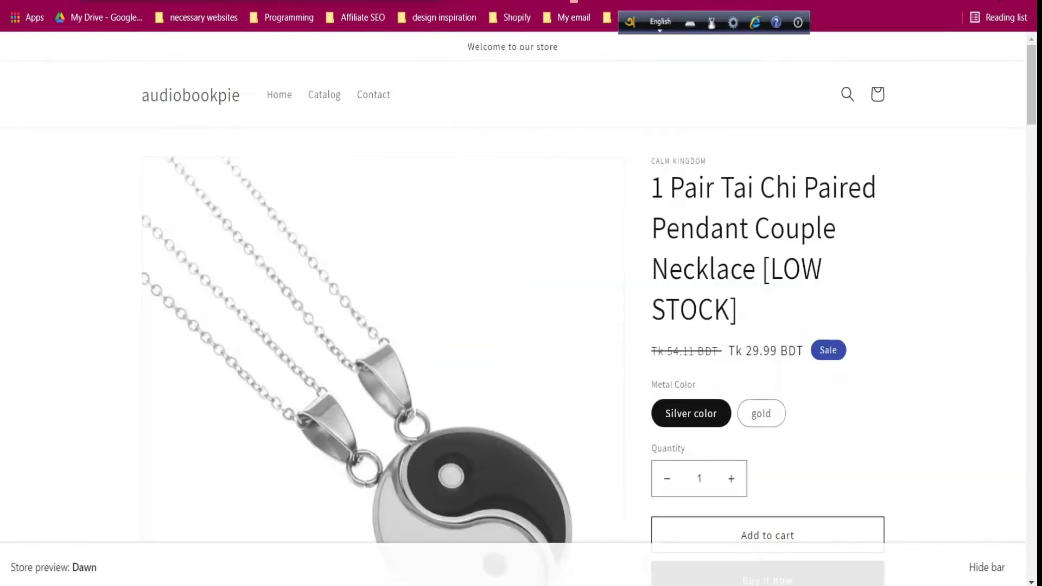
pyautogui.moveTo(653, 184); pyautogui.dragTo(762, 255)
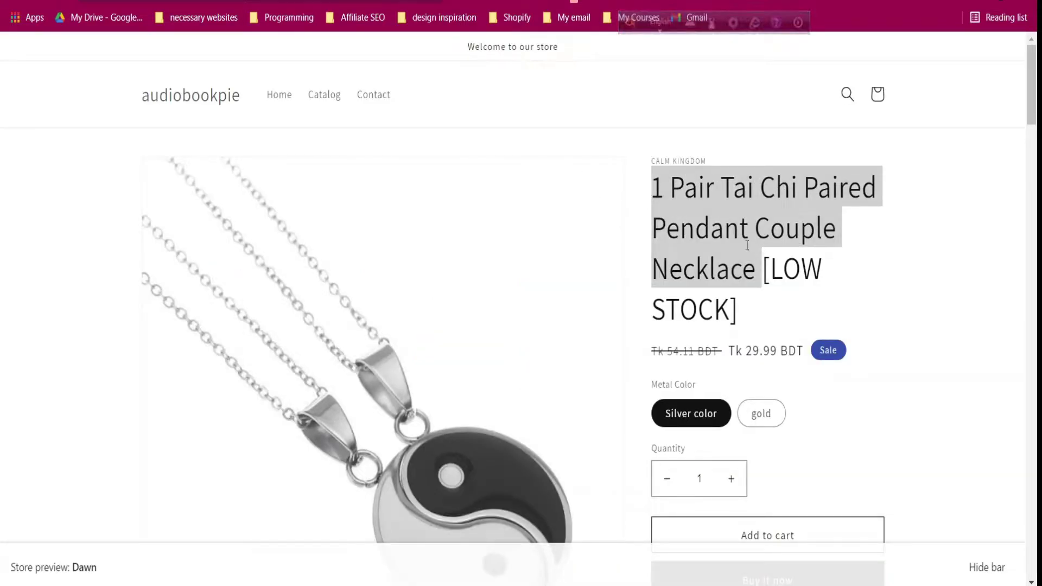
pyautogui.rightClick(747, 246)
pyautogui.click(712, 262)
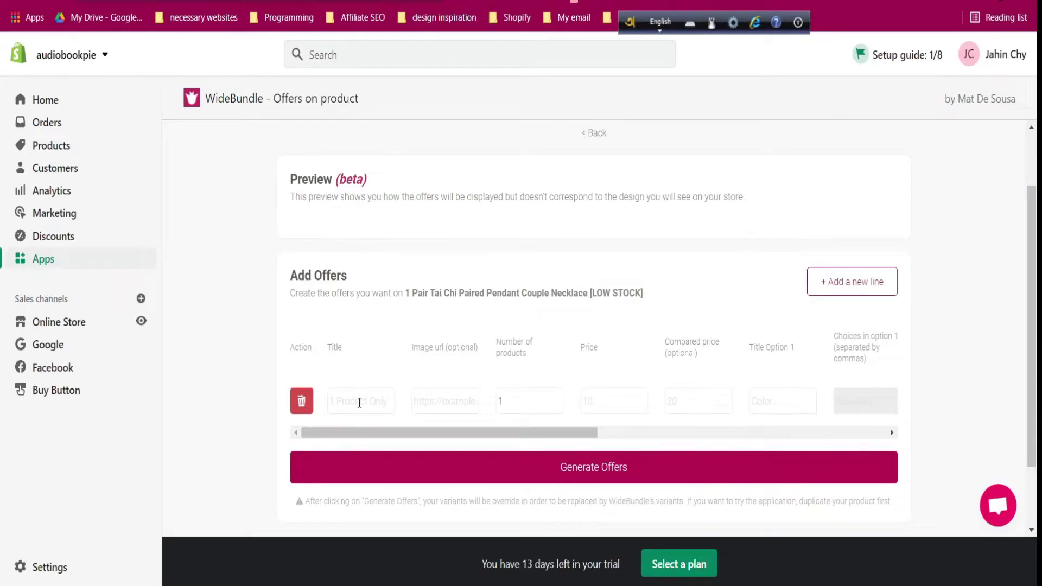
pyautogui.click(359, 402)
pyautogui.hotkey('ctrl', 'v')
pyautogui.click(356, 404)
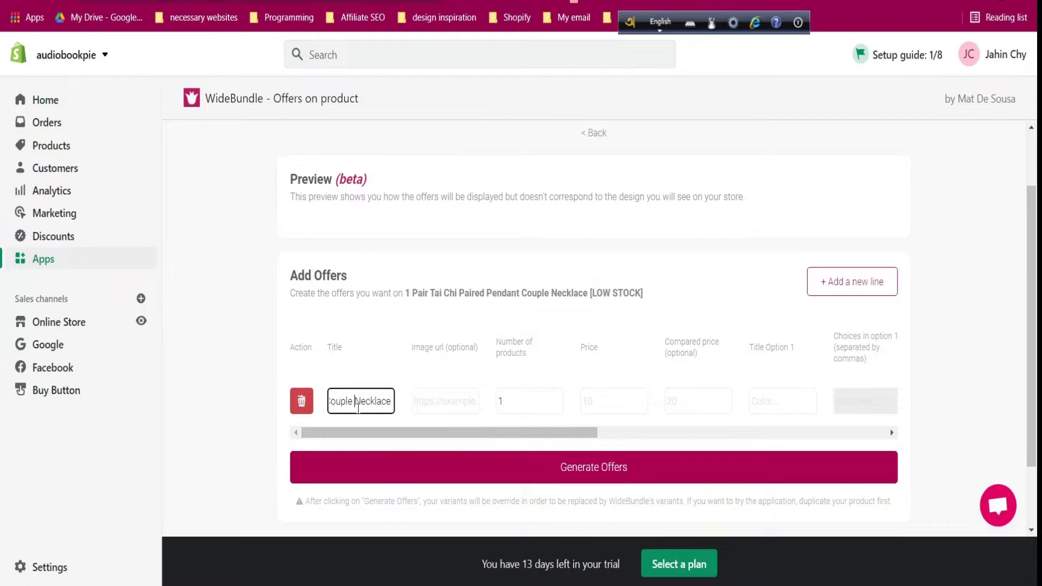
pyautogui.click(437, 402)
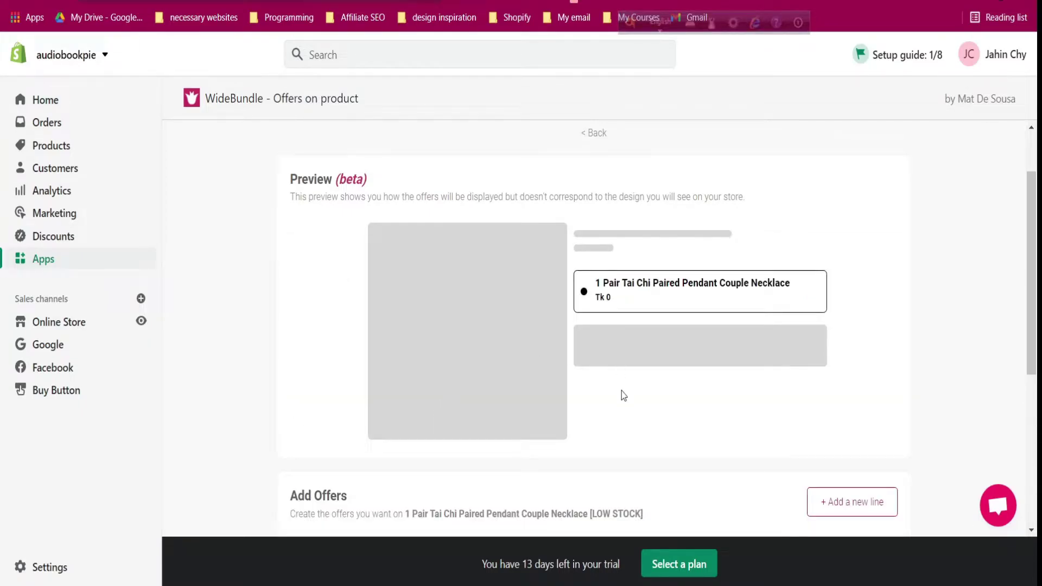
# Copy the product image address from the storefront and paste it into Image url
pyautogui.scroll(-3, 405, 495)
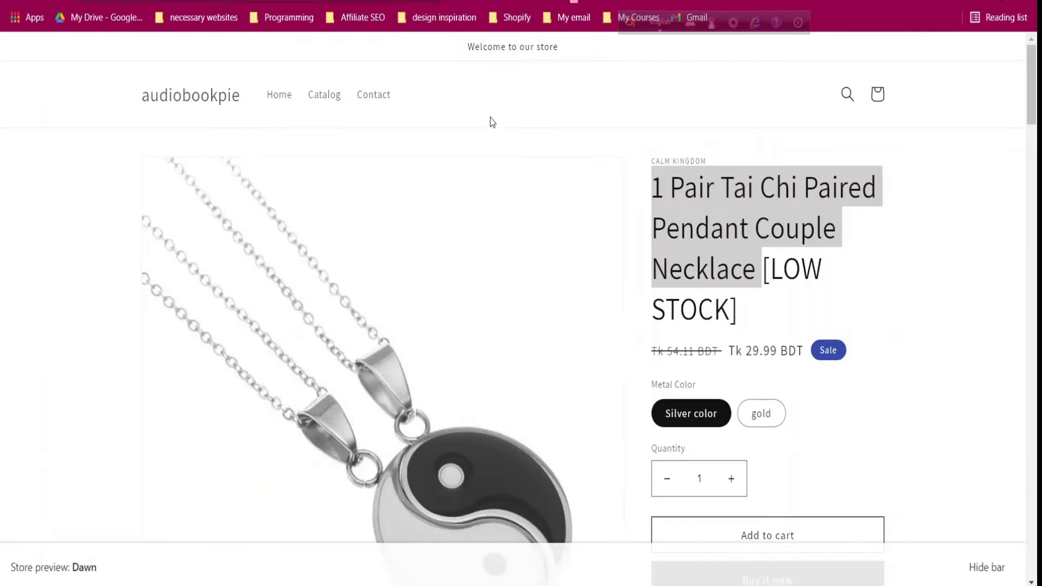
pyautogui.scroll(-3, 490, 118)
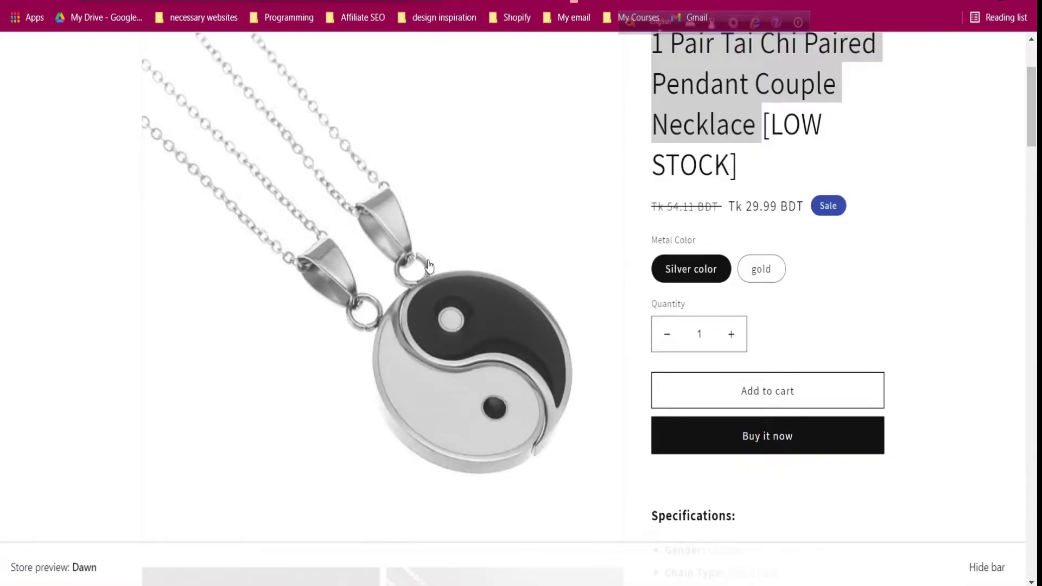
pyautogui.rightClick(429, 266)
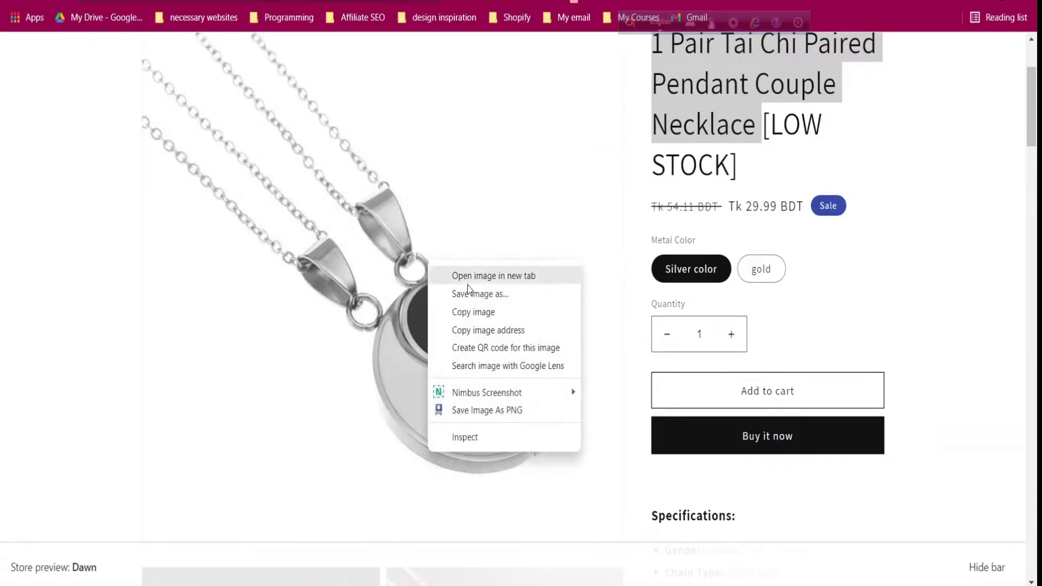
pyautogui.click(500, 330)
pyautogui.hotkey('ctrl', 'Tab')
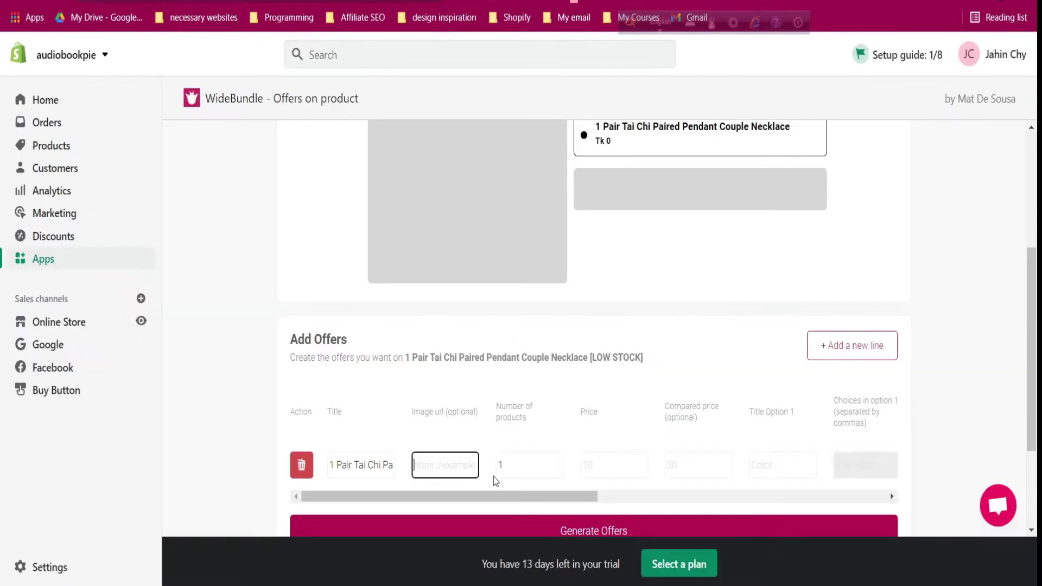
pyautogui.hotkey('ctrl', 'v')
# Set the first offer's Price to 29 and Compared price to 59.99
pyautogui.scroll(1, 630, 309)
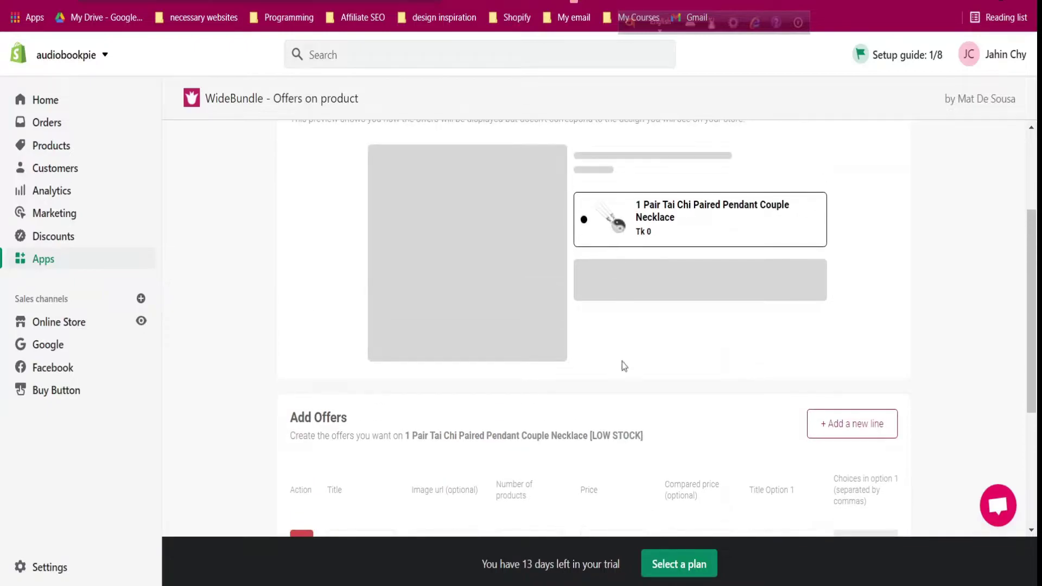
pyautogui.scroll(-1, 633, 365)
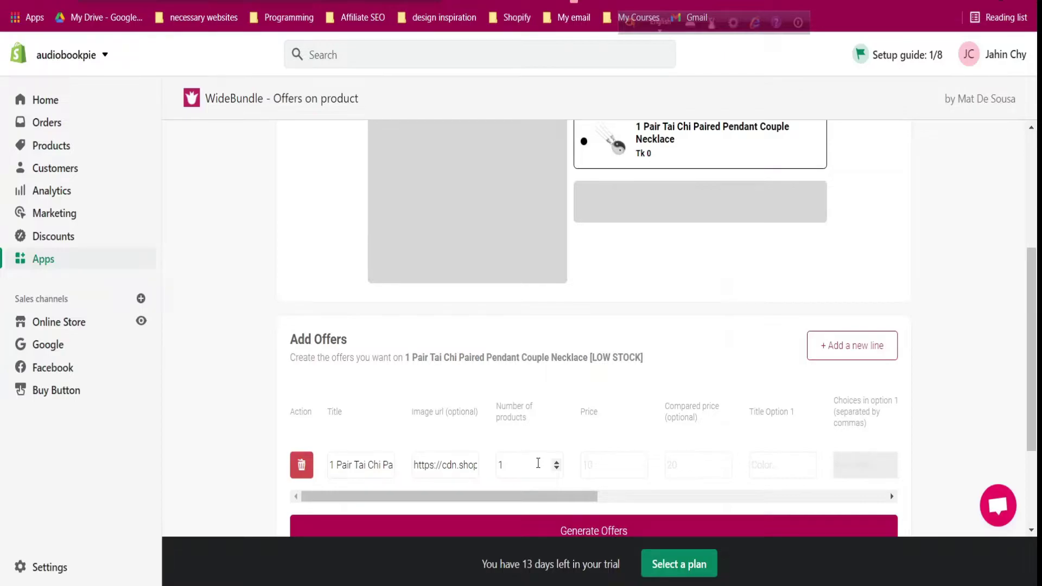
pyautogui.scroll(-1, 663, 455)
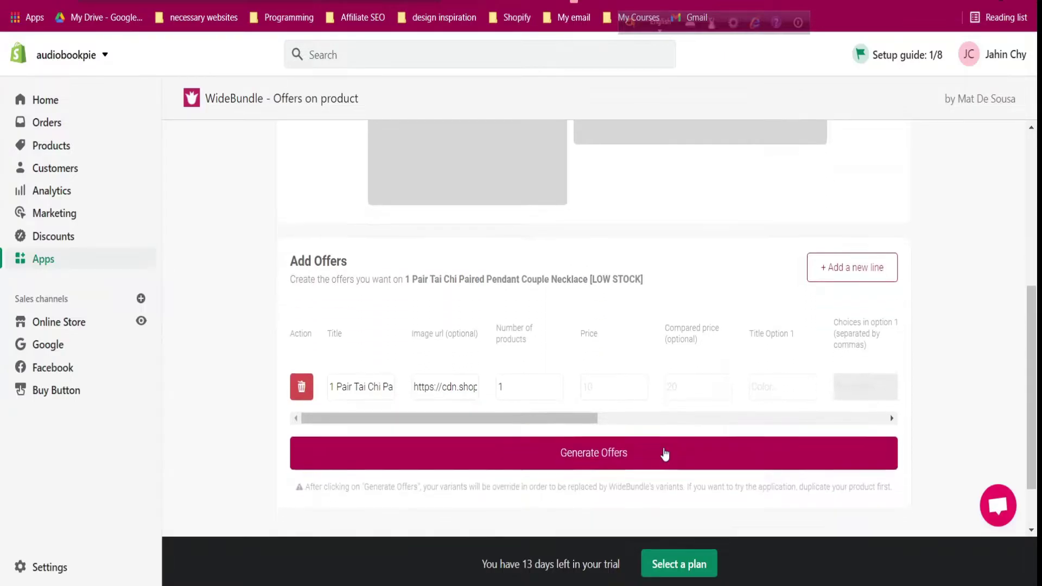
pyautogui.click(607, 386)
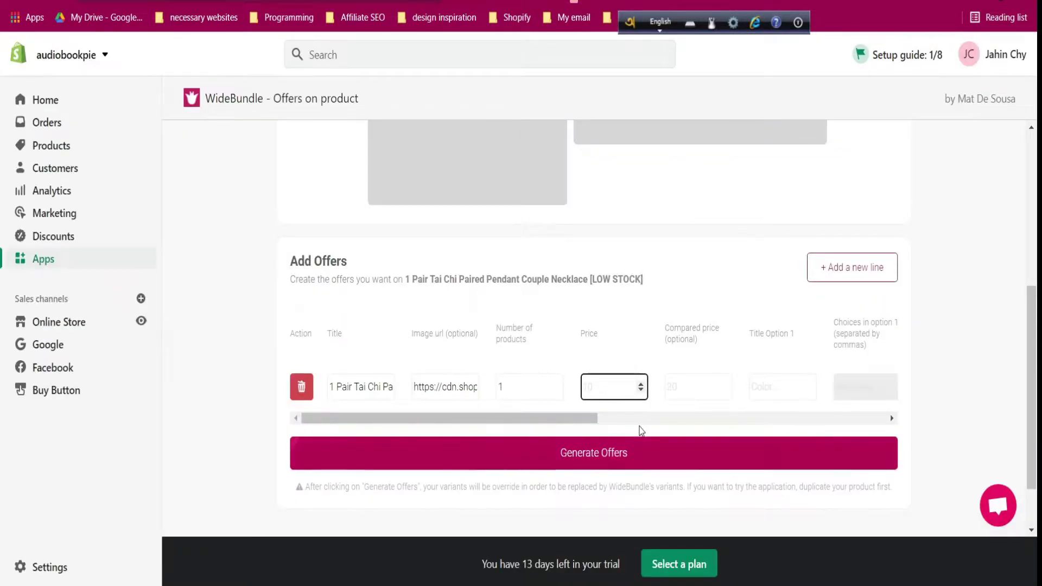
pyautogui.write('29')
pyautogui.click(704, 386)
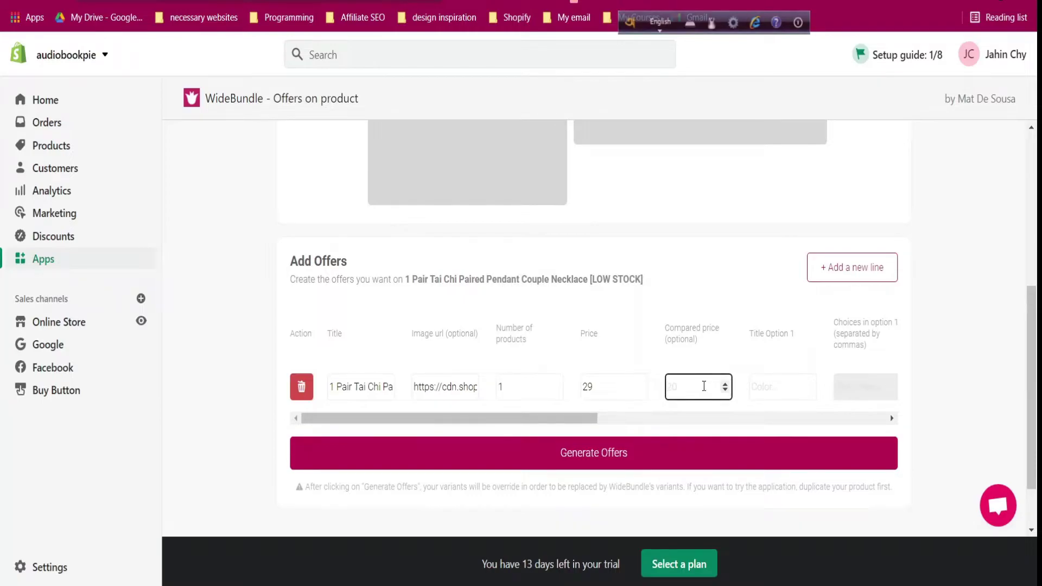
pyautogui.write('59.99')
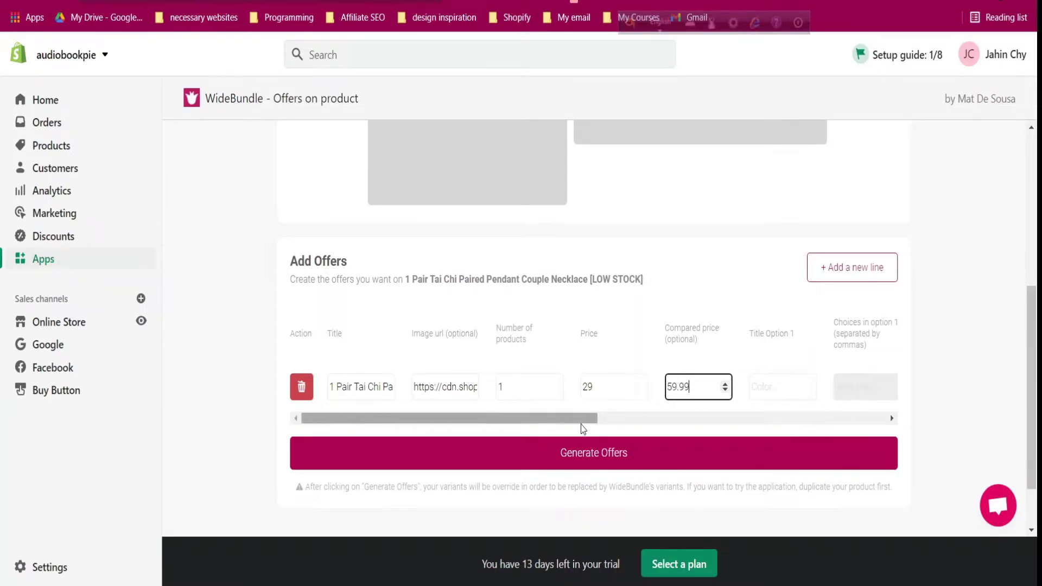
pyautogui.moveTo(594, 418); pyautogui.dragTo(666, 418)
pyautogui.click(620, 354)
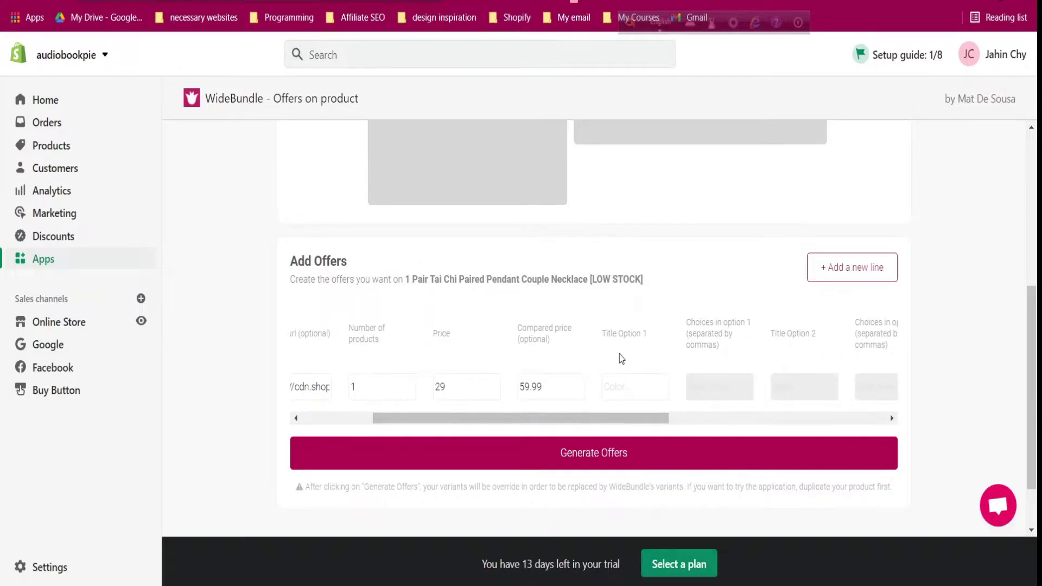
pyautogui.click(592, 280)
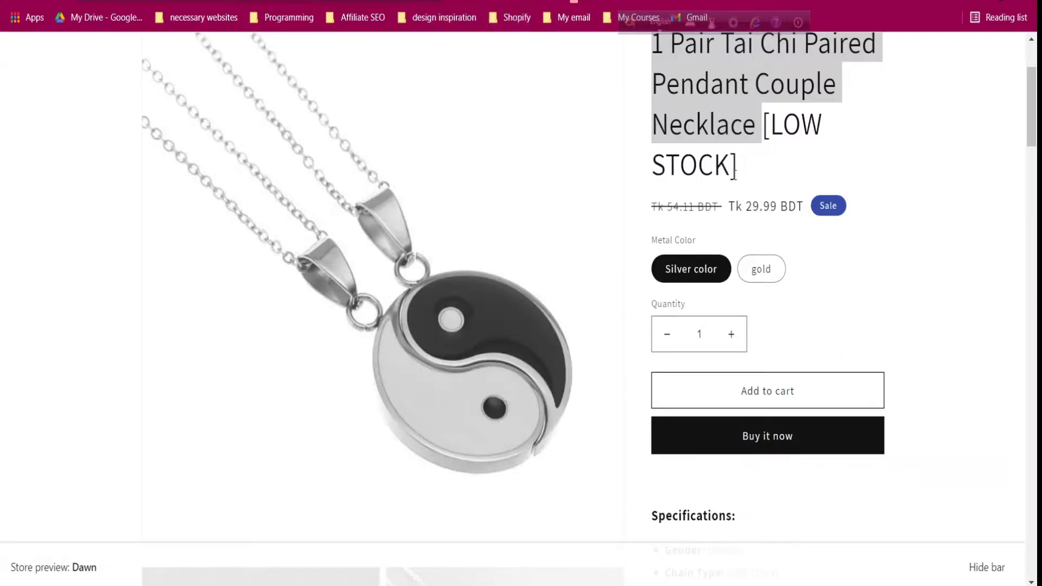
# Paste 'Metal Color' as the first offer's Title Option 1
pyautogui.scroll(1, 734, 173)
pyautogui.moveTo(650, 306); pyautogui.dragTo(709, 312)
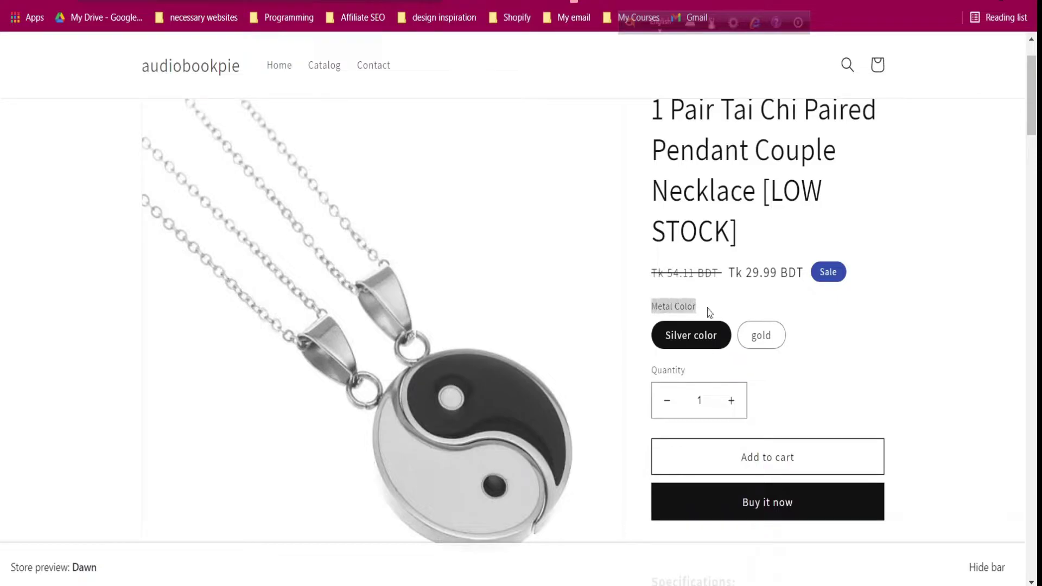
pyautogui.hotkey('ctrl', 'w')
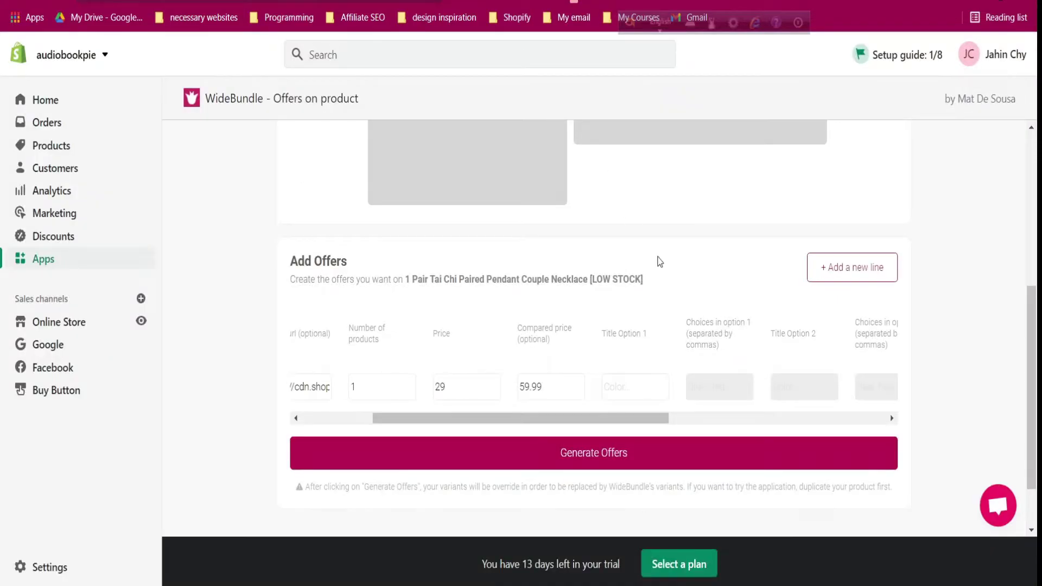
pyautogui.click(646, 388)
pyautogui.hotkey('ctrl', 'v')
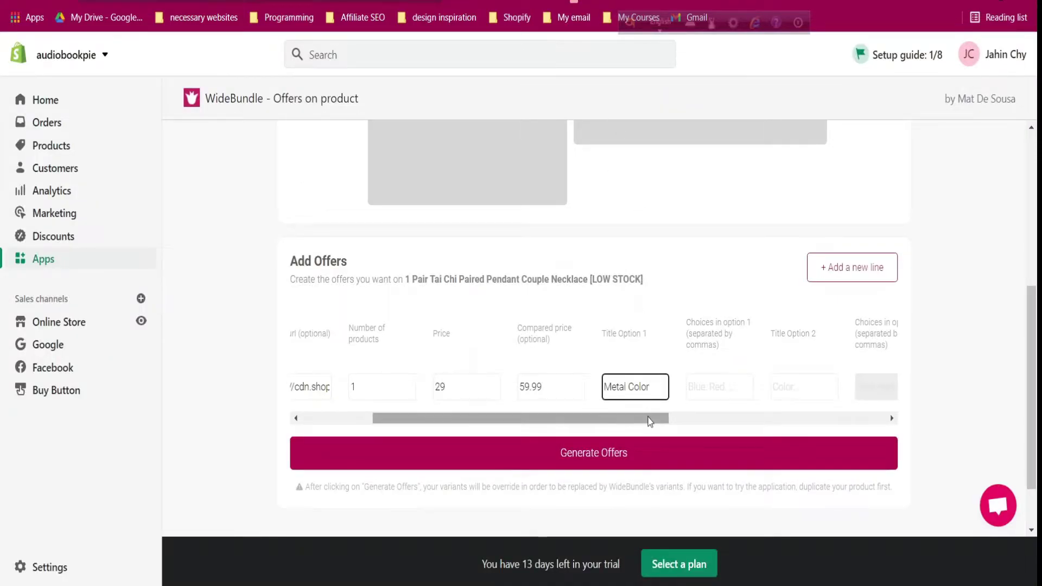
pyautogui.moveTo(650, 418); pyautogui.dragTo(683, 419)
# Enter 'Silver Gold,Gold' as the choices for option 1
pyautogui.click(637, 389)
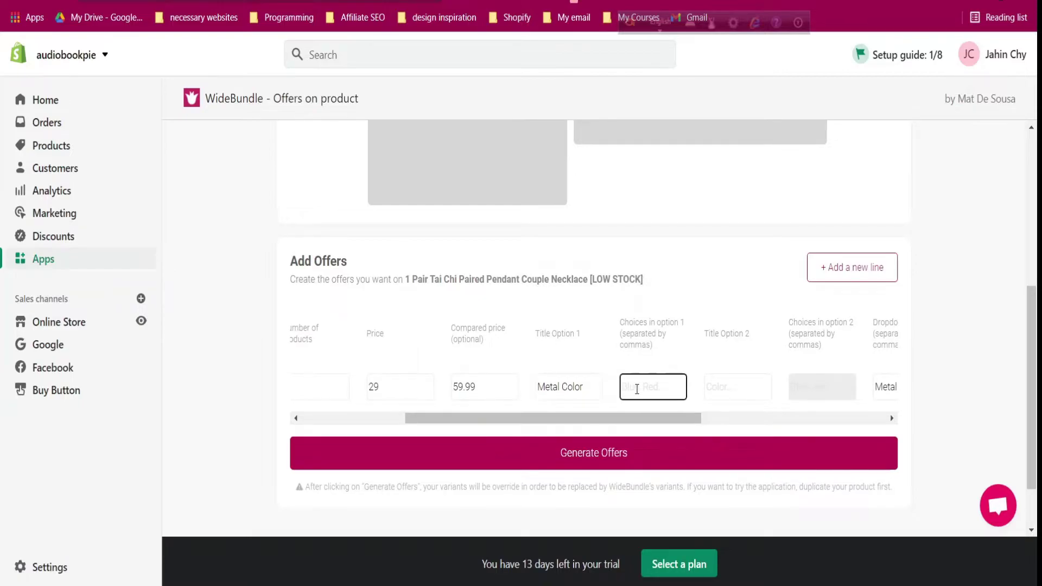
pyautogui.write('Silver Gold,')
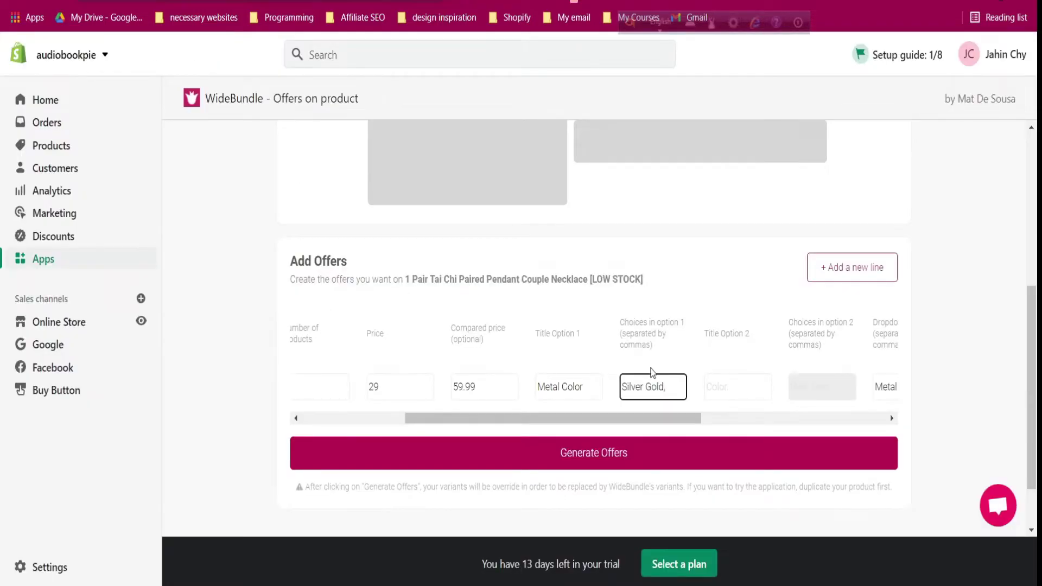
pyautogui.write('Gold')
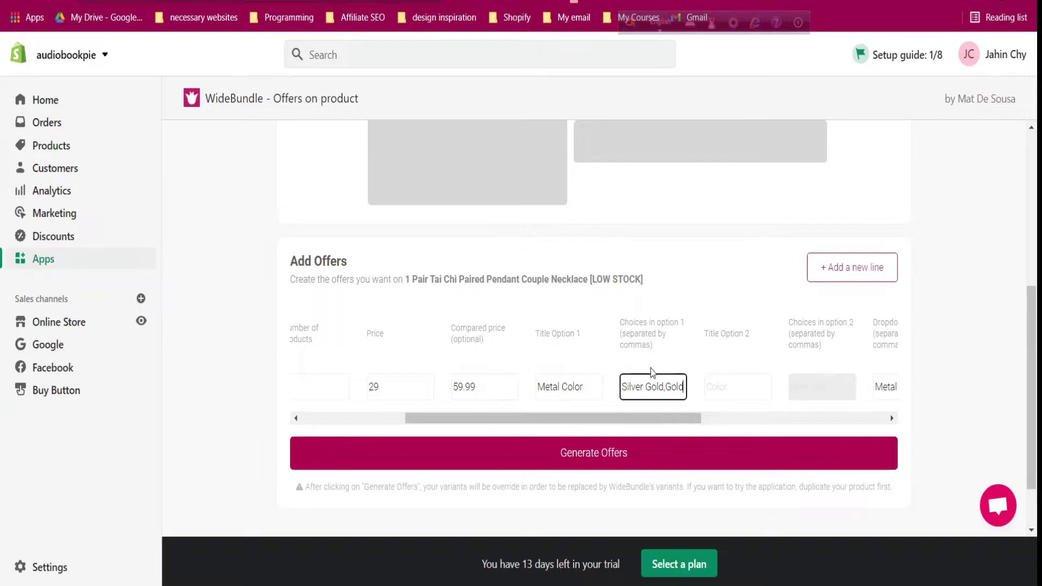
pyautogui.moveTo(679, 419); pyautogui.dragTo(697, 418)
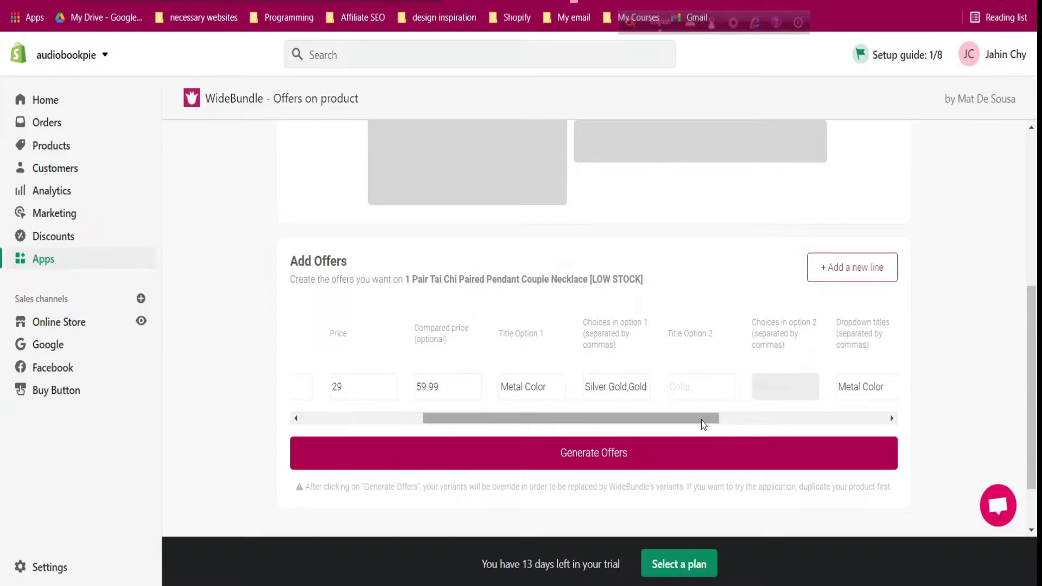
pyautogui.moveTo(703, 425); pyautogui.dragTo(826, 420)
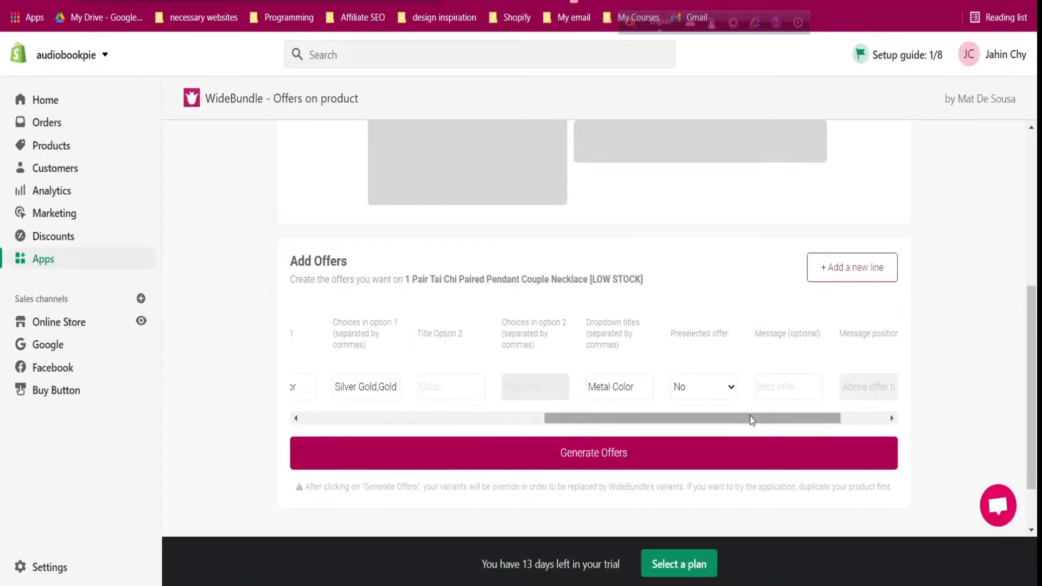
# Give the first offer the message 'BEST OFFER', placed below the offer title
pyautogui.moveTo(752, 419); pyautogui.dragTo(784, 419)
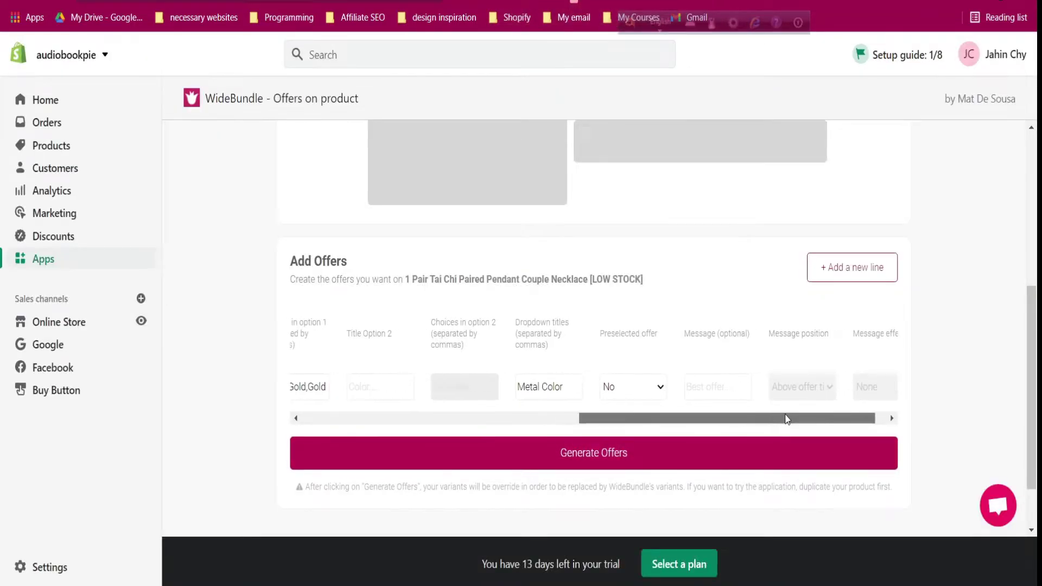
pyautogui.click(728, 387)
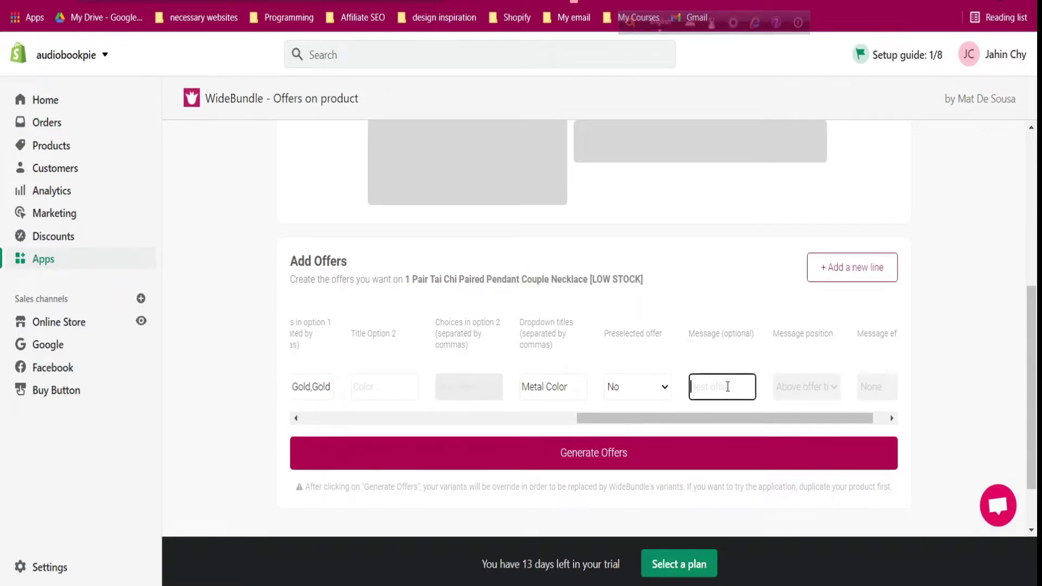
pyautogui.write('BEST')
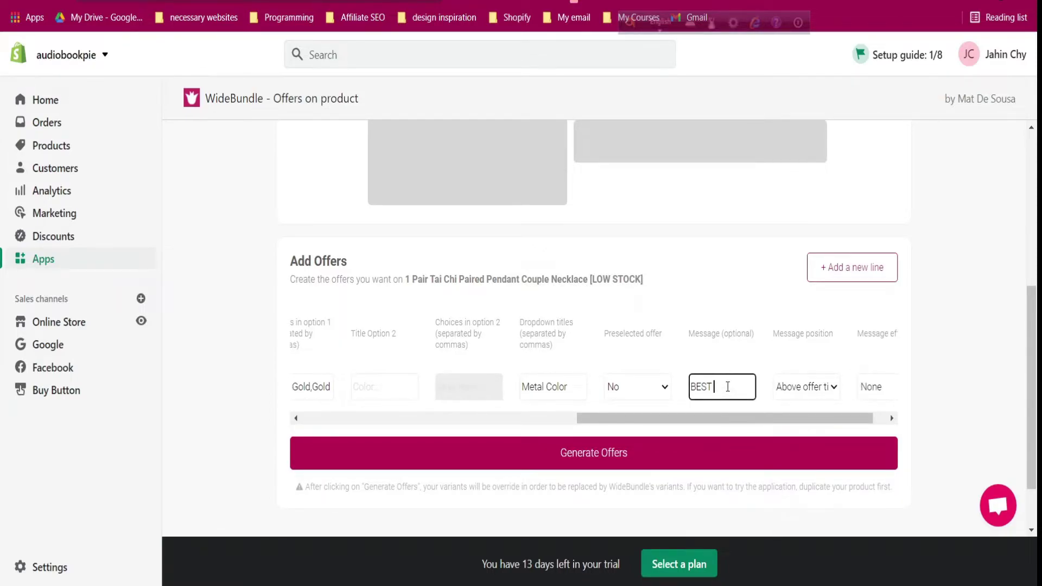
pyautogui.write(' OFFER')
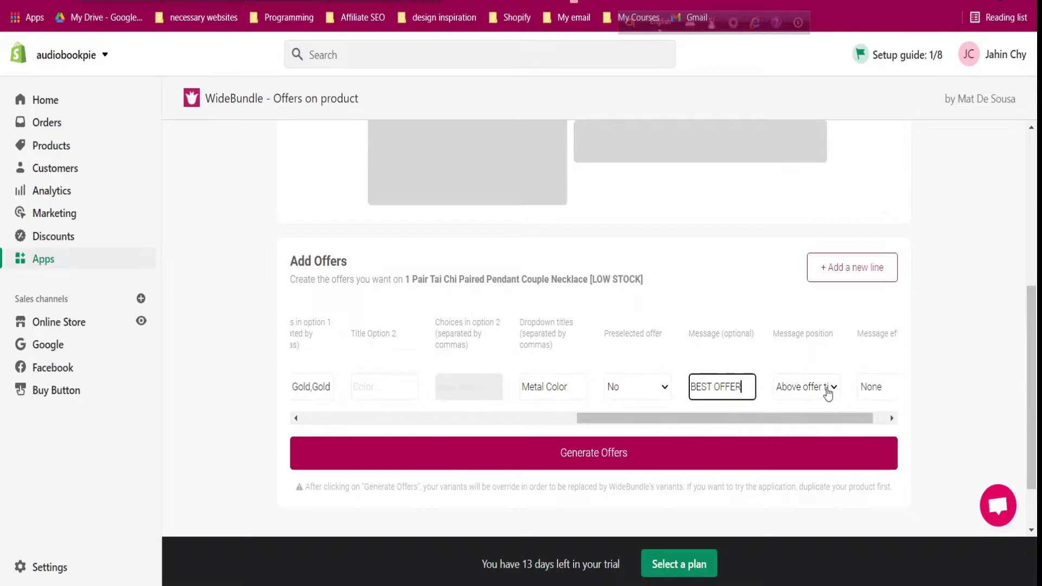
pyautogui.click(828, 388)
pyautogui.click(829, 422)
# Try Blinking, then leave the first offer's message effect at None
pyautogui.scroll(4, 775, 289)
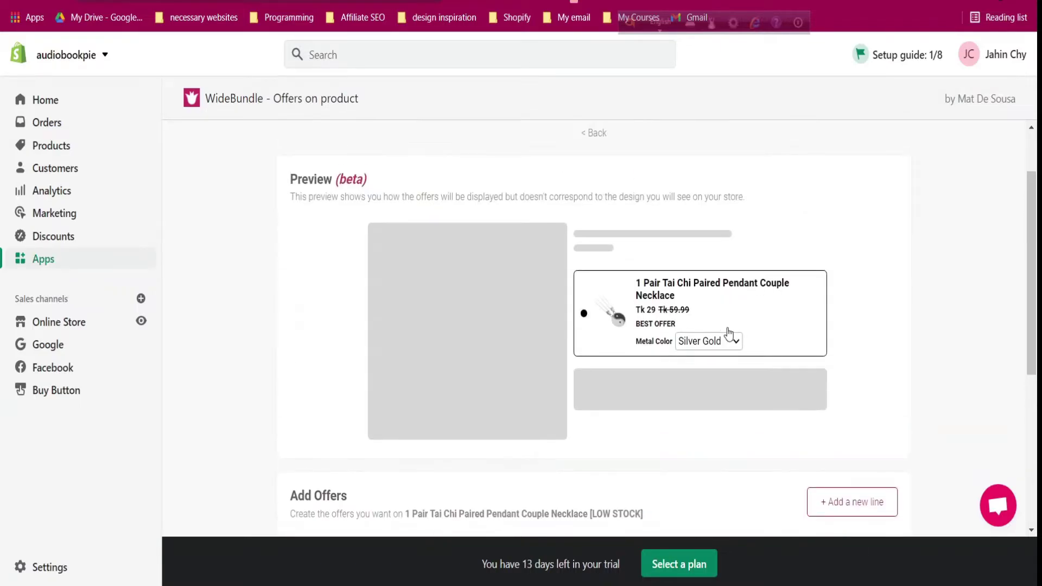
pyautogui.scroll(-4, 831, 445)
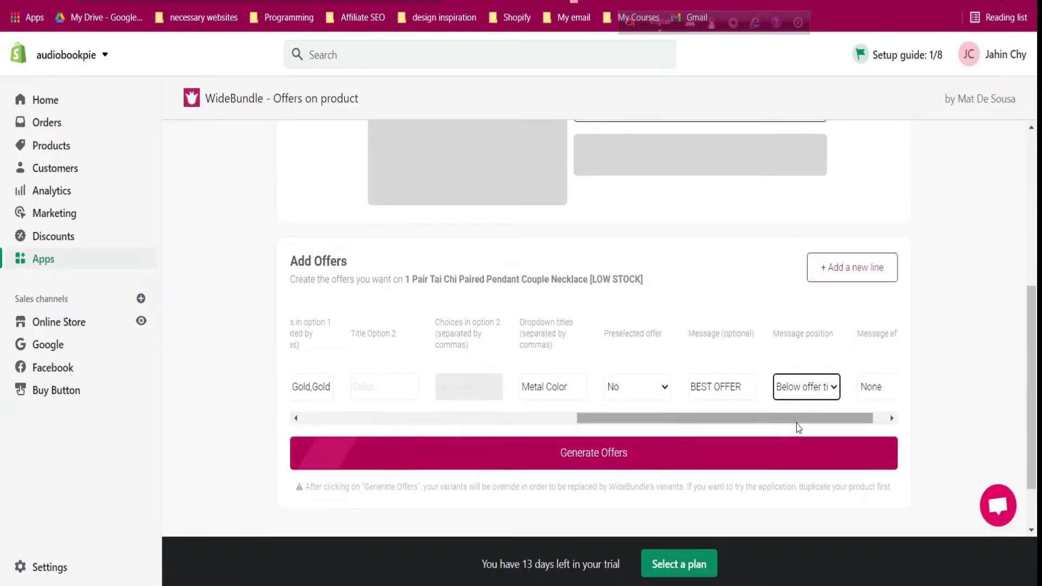
pyautogui.moveTo(798, 421); pyautogui.dragTo(812, 421)
pyautogui.click(866, 388)
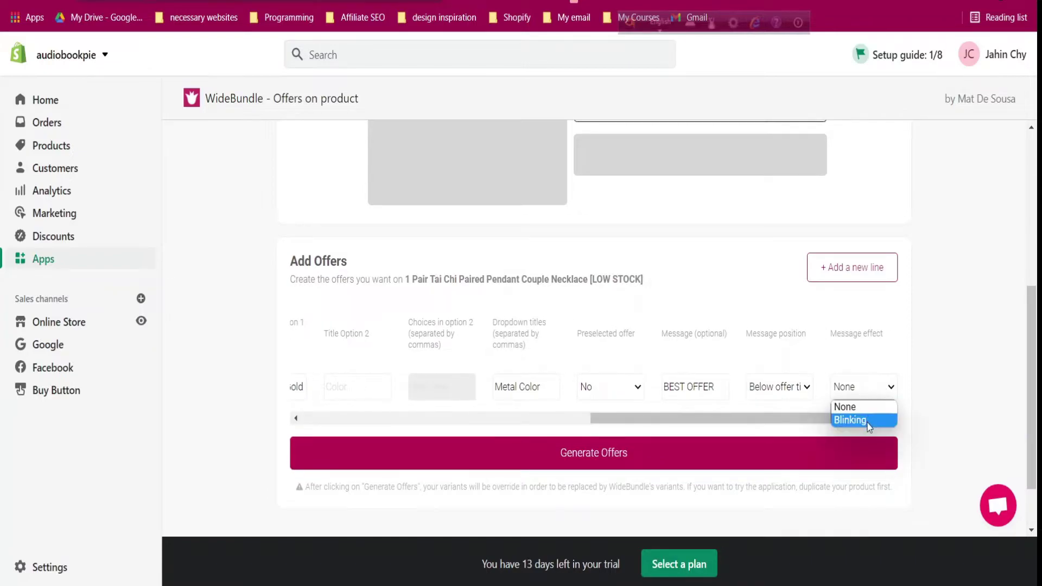
pyautogui.click(866, 420)
pyautogui.click(863, 387)
pyautogui.click(846, 407)
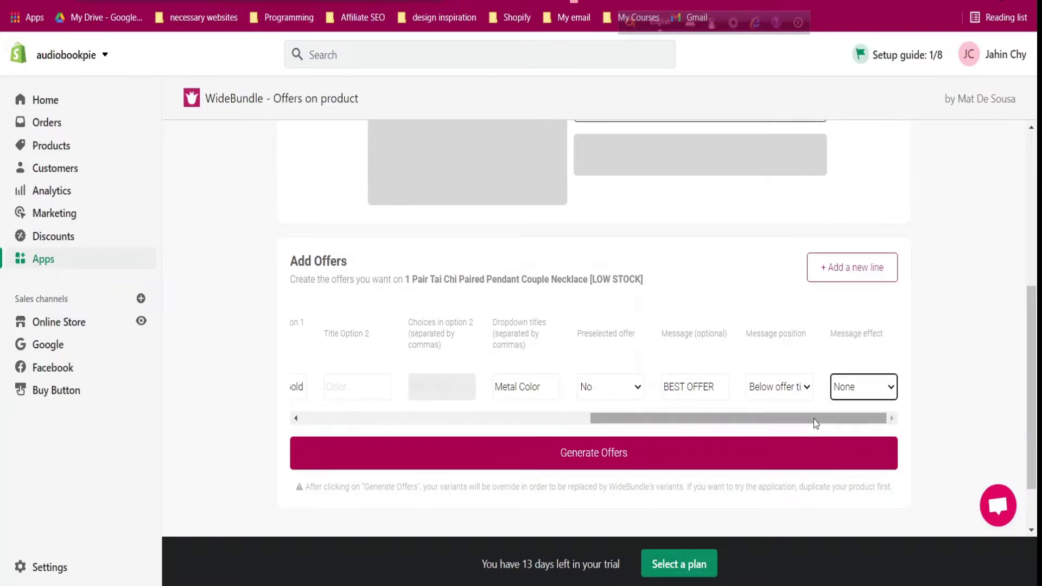
# Select and copy the first offer's title
pyautogui.moveTo(816, 423); pyautogui.dragTo(510, 419)
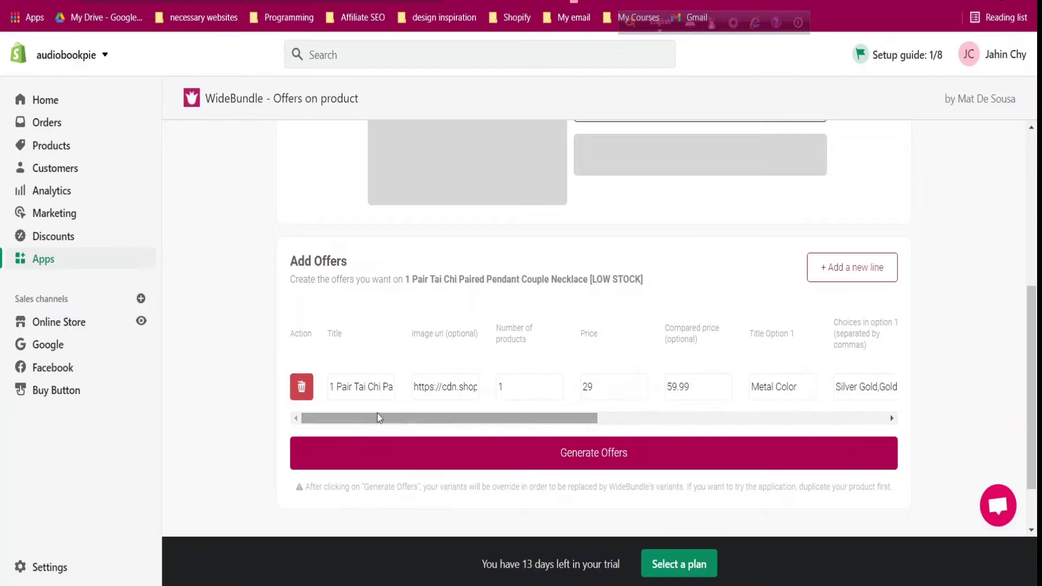
pyautogui.click(343, 387)
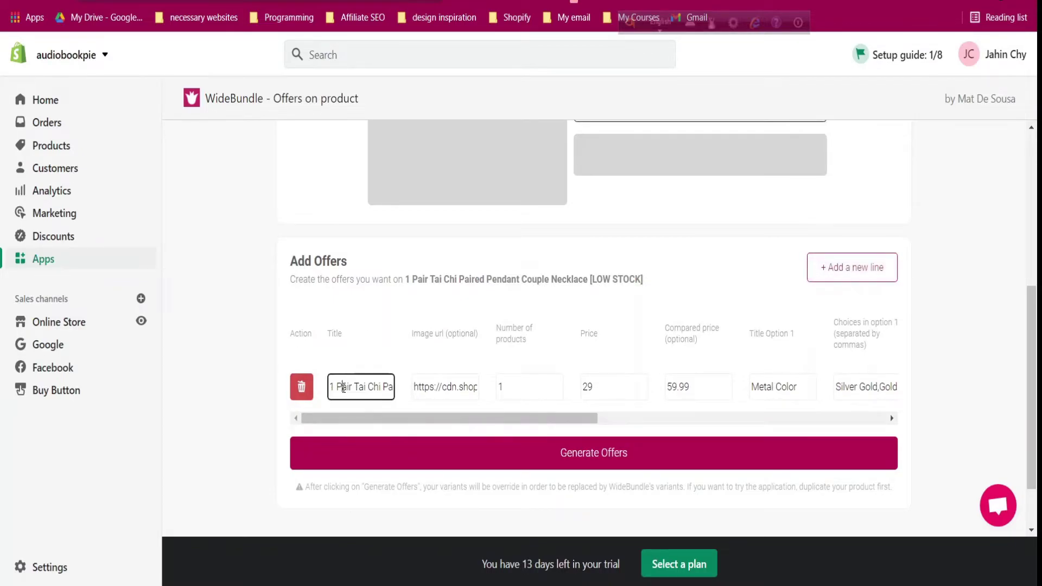
pyautogui.hotkey('ctrl', 'a')
# Add a second offer row titled like the first, with the leading 1 changed to 2
pyautogui.click(872, 270)
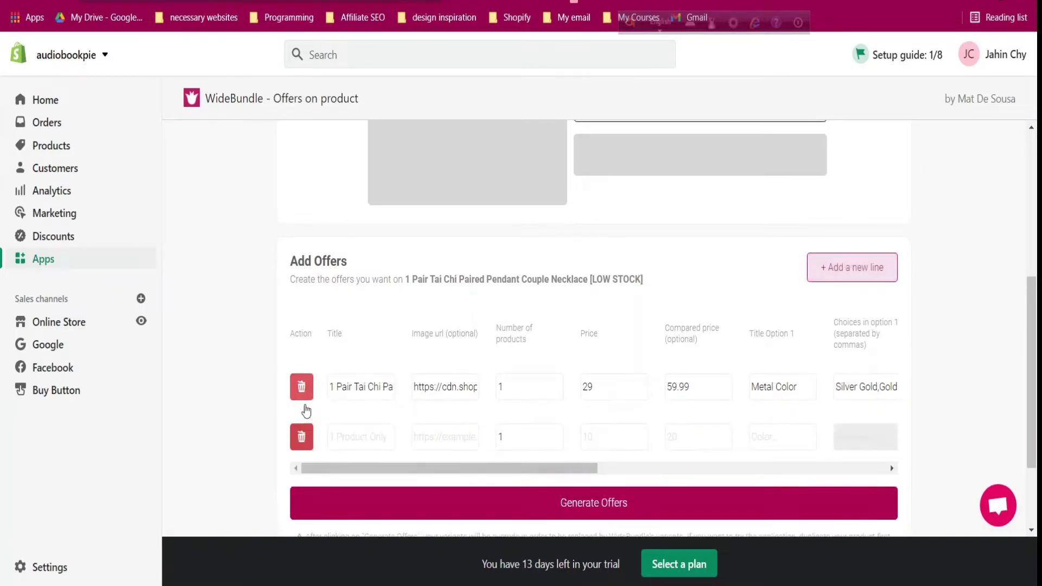
pyautogui.click(347, 436)
pyautogui.write('1 Pair Tai Chi Paired Pendant Couple Necklace')
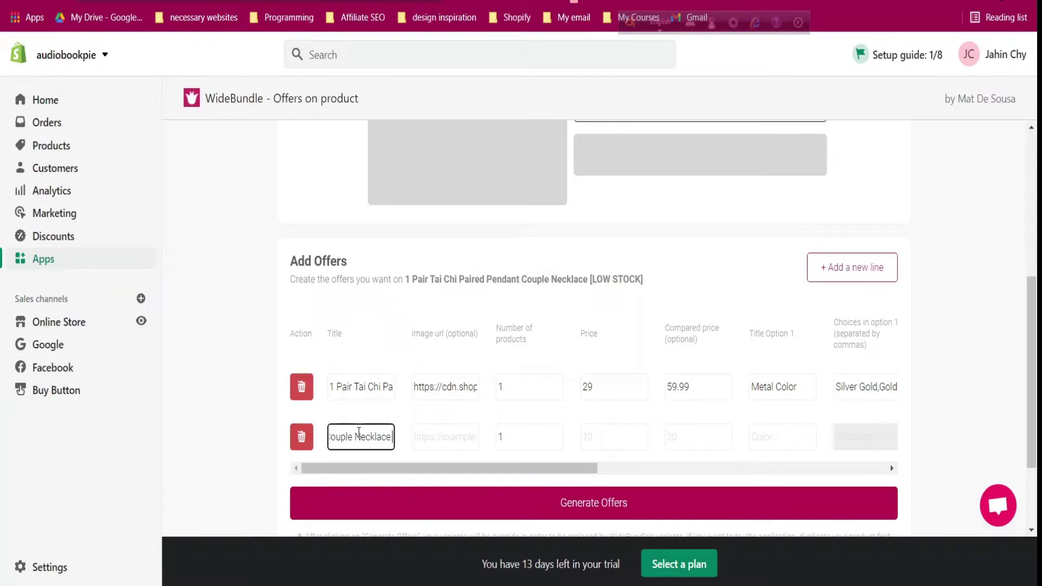
pyautogui.press('Home')
pyautogui.press('Delete')
pyautogui.write('2')
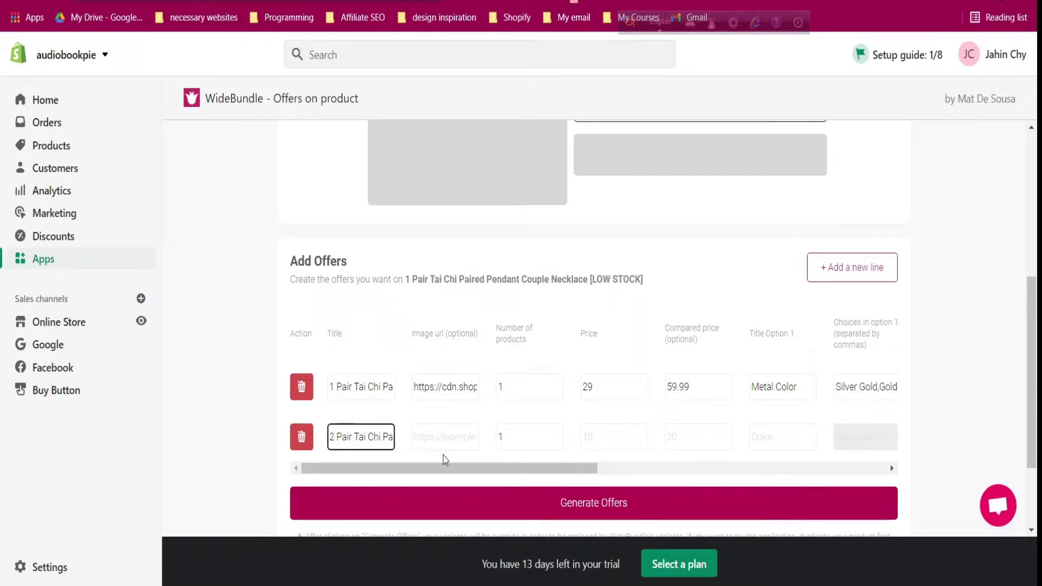
# Copy the first offer's image URL into the second offer
pyautogui.click(446, 438)
pyautogui.tripleClick(451, 398)
pyautogui.hotkey('ctrl', 'c')
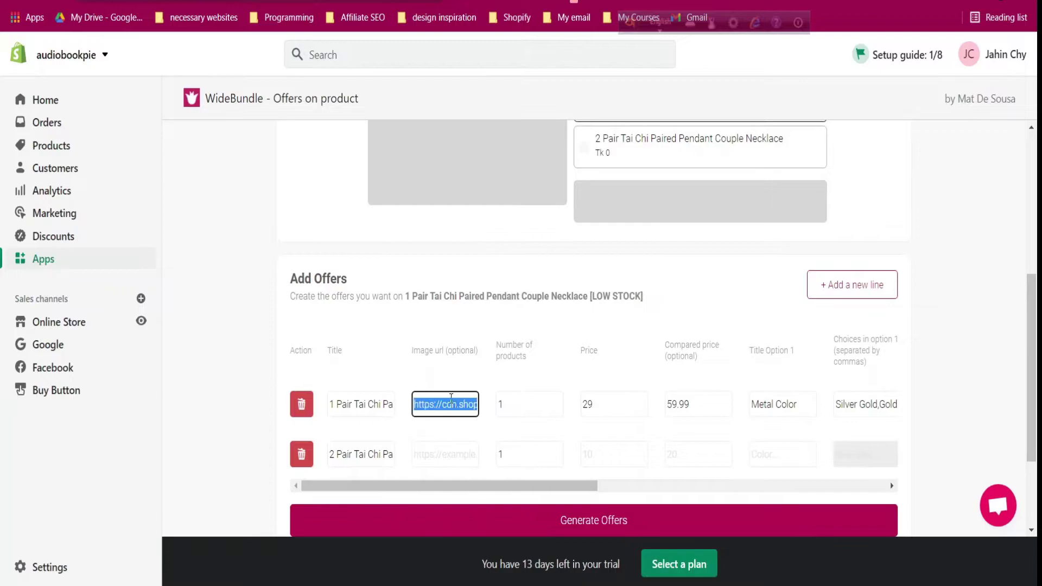
pyautogui.click(455, 448)
pyautogui.hotkey('ctrl', 'v')
# Set the second offer to 2 products, price 50, compared price 120
pyautogui.click(525, 456)
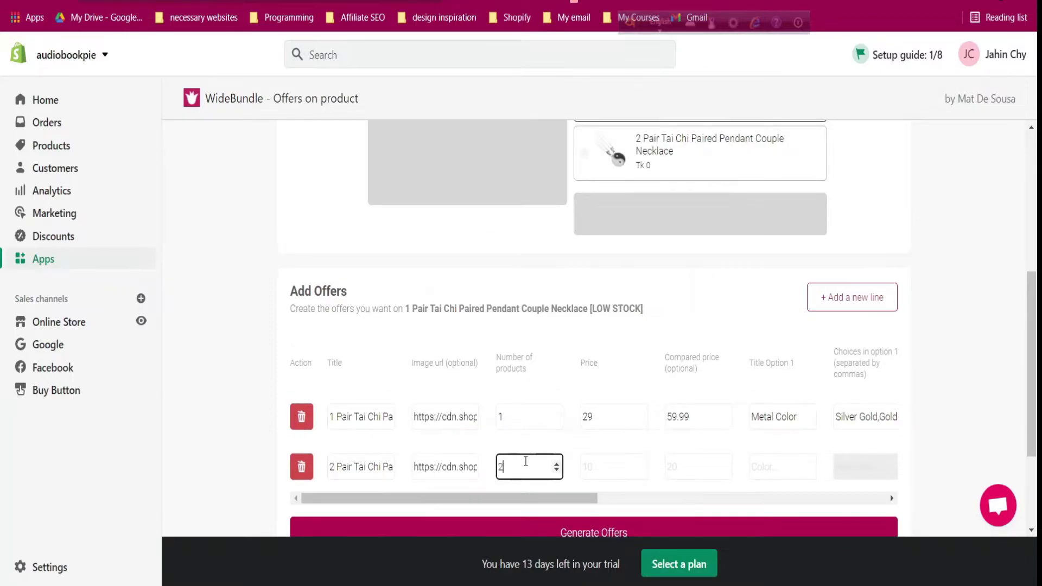
pyautogui.write('2')
pyautogui.click(607, 462)
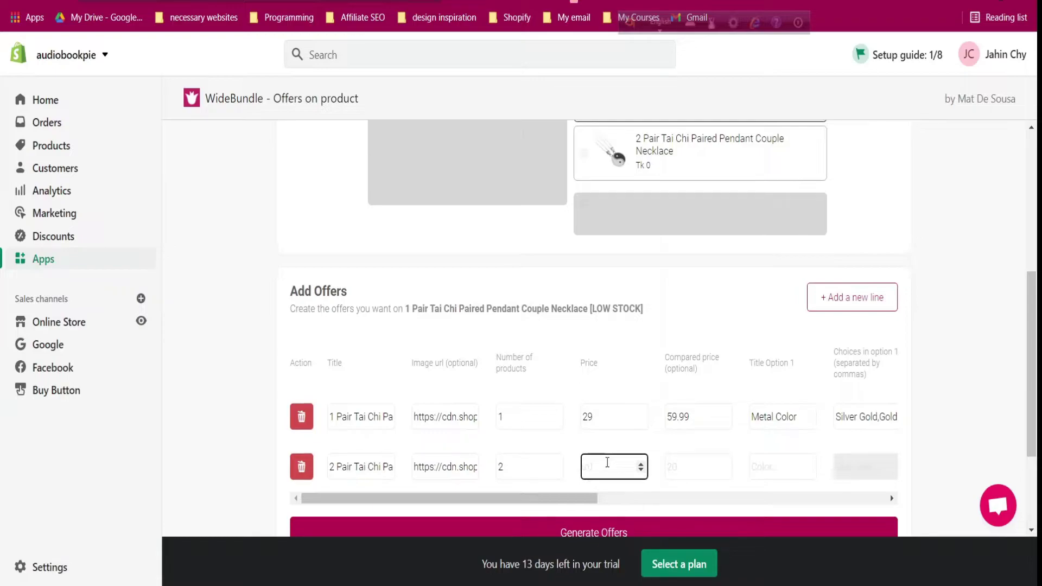
pyautogui.write('50')
pyautogui.click(690, 457)
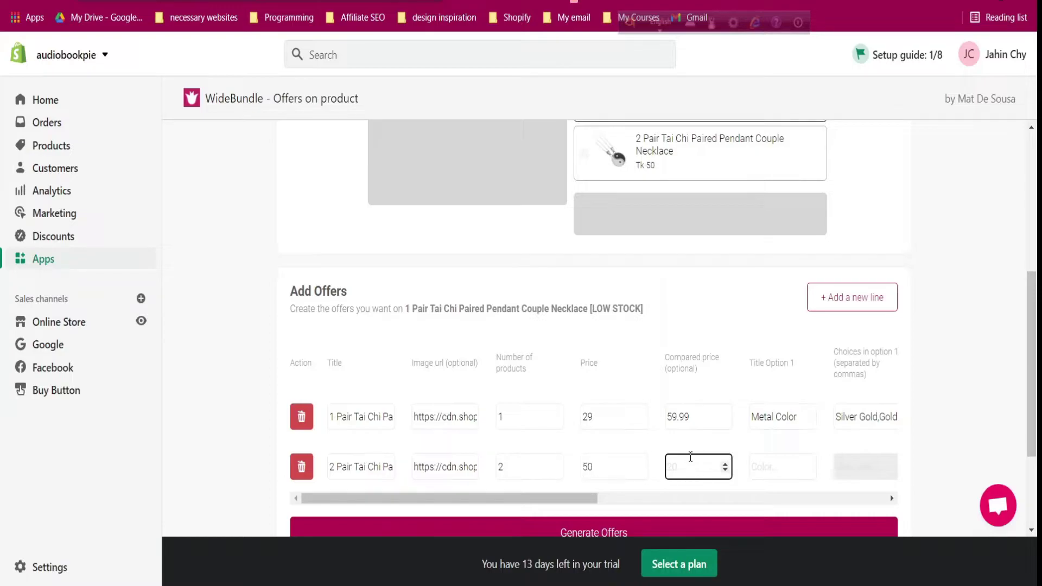
pyautogui.write('120')
pyautogui.click(701, 441)
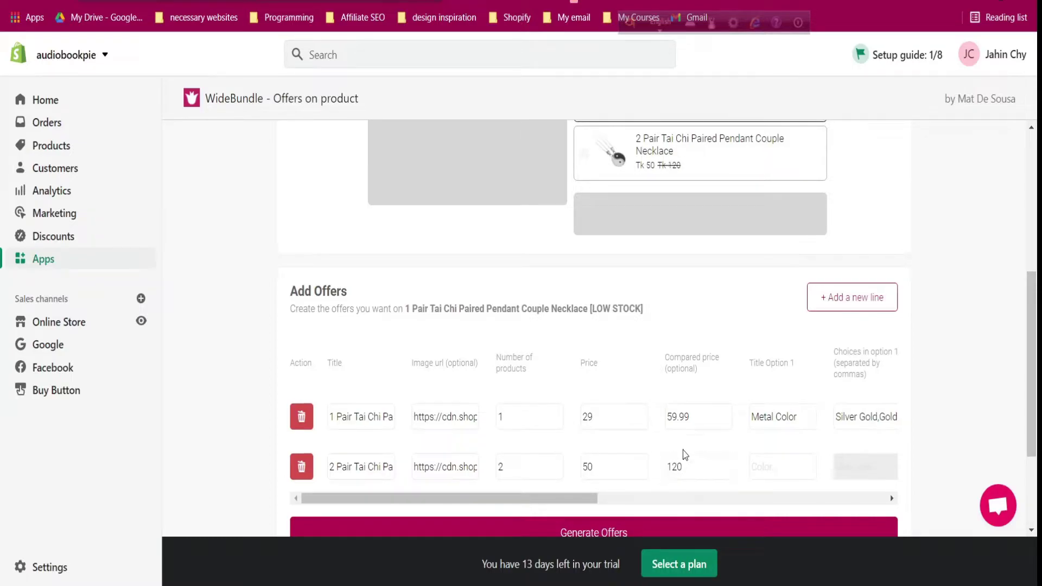
# Copy option title Metal Color and choices Silver Gold,Gold into the second offer
pyautogui.moveTo(534, 498); pyautogui.dragTo(606, 498)
pyautogui.click(621, 418)
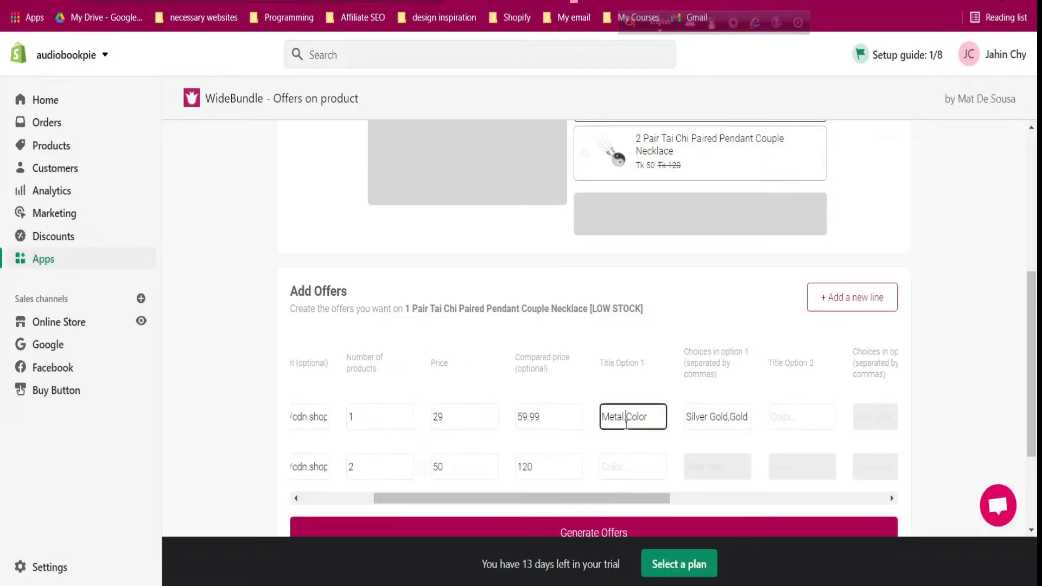
pyautogui.hotkey('ctrl', 'a')
pyautogui.hotkey('ctrl', 'c')
pyautogui.click(632, 466)
pyautogui.hotkey('ctrl', 'v')
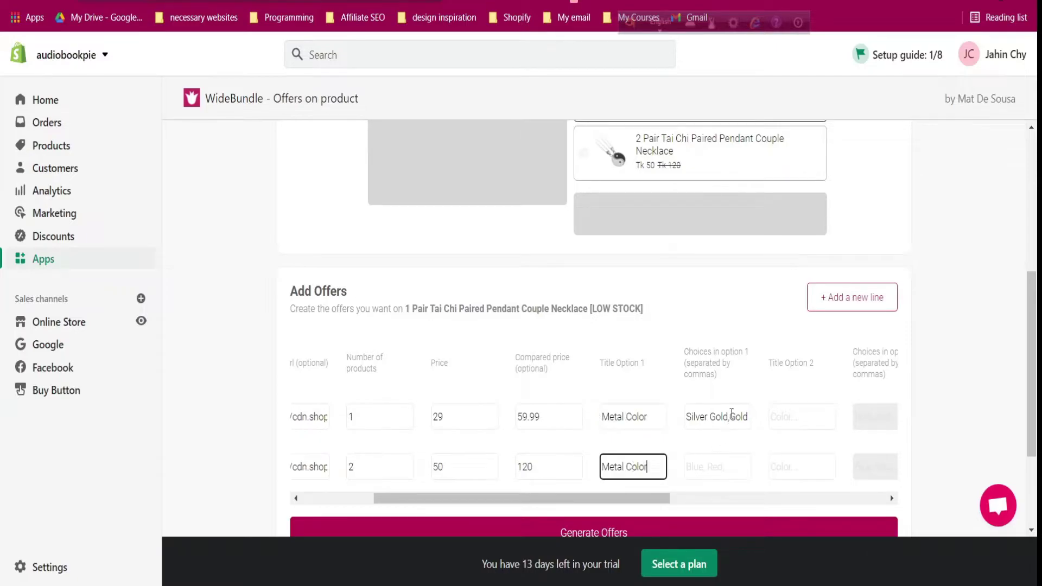
pyautogui.click(732, 415)
pyautogui.hotkey('ctrl', 'a')
pyautogui.hotkey('ctrl', 'c')
pyautogui.click(728, 461)
pyautogui.hotkey('ctrl', 'v')
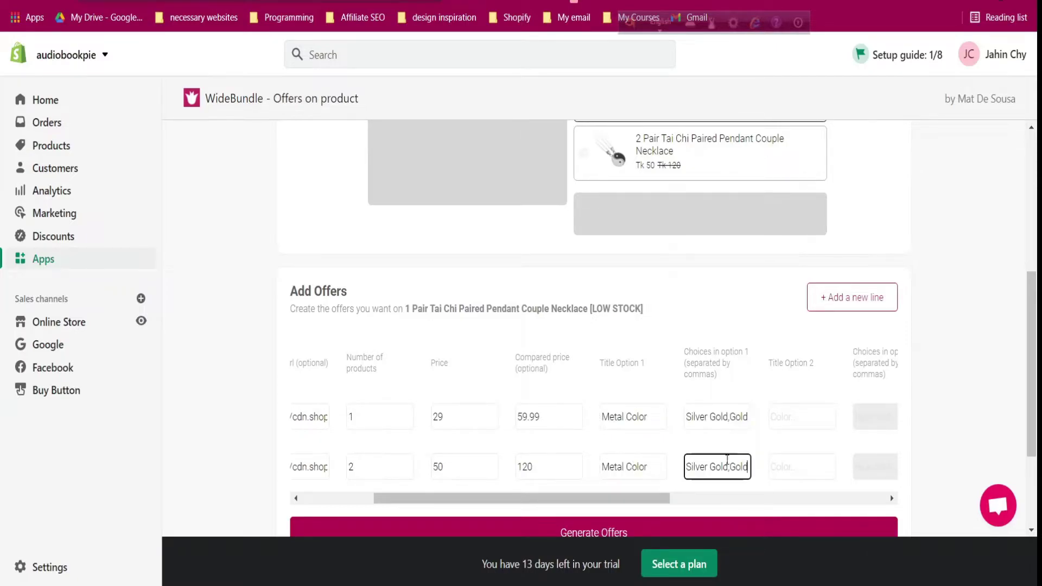
pyautogui.moveTo(650, 500); pyautogui.dragTo(861, 503)
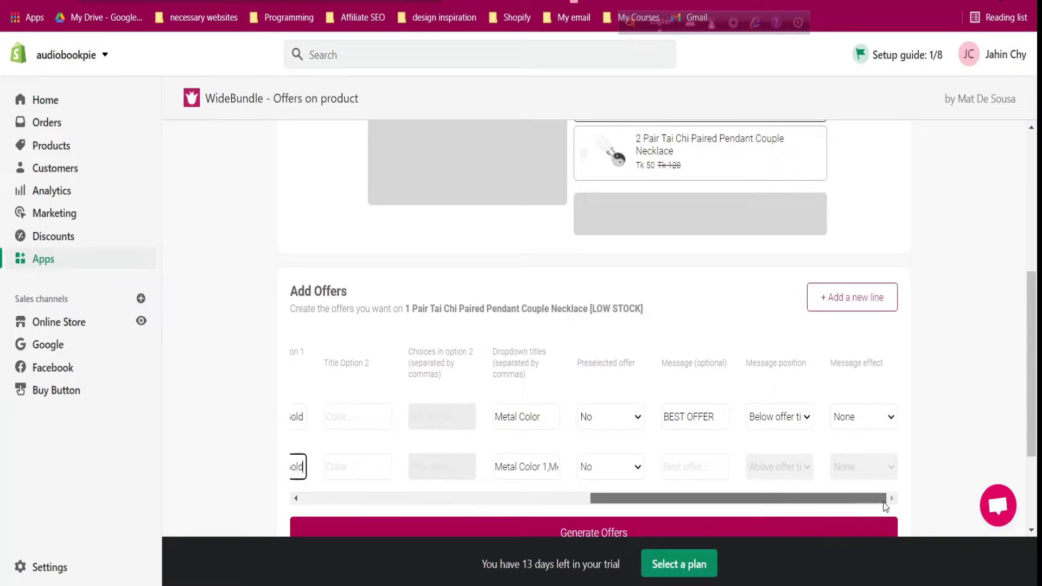
# Set the first offer's Preselected offer to Yes
pyautogui.click(621, 426)
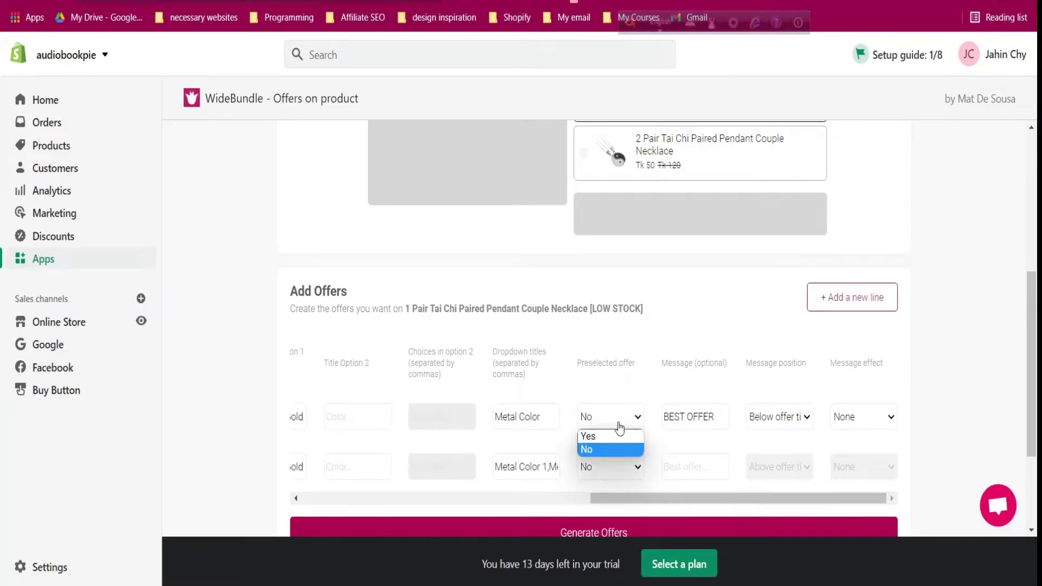
pyautogui.click(621, 436)
pyautogui.scroll(3, 653, 367)
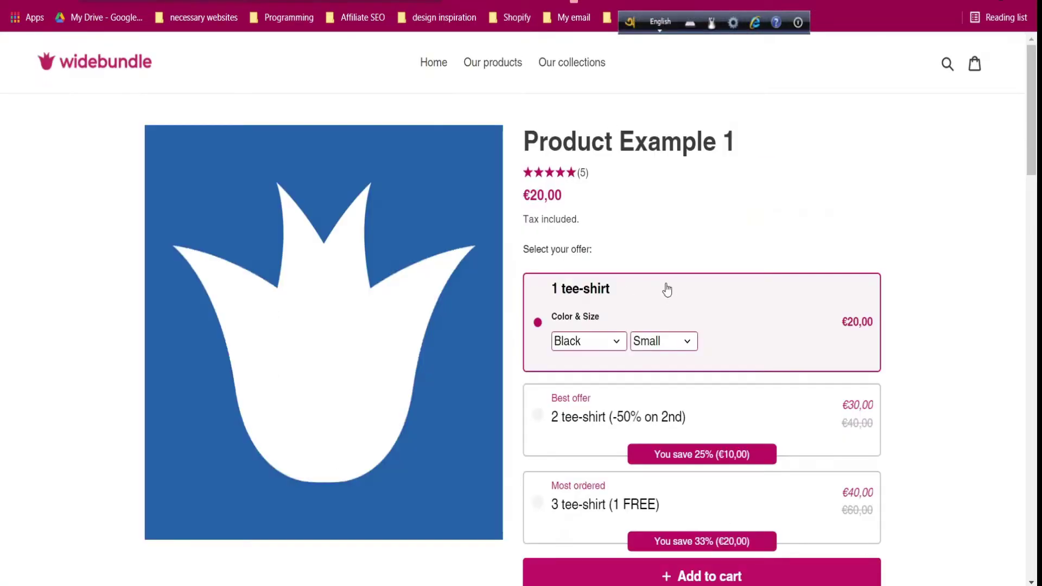
pyautogui.click(608, 429)
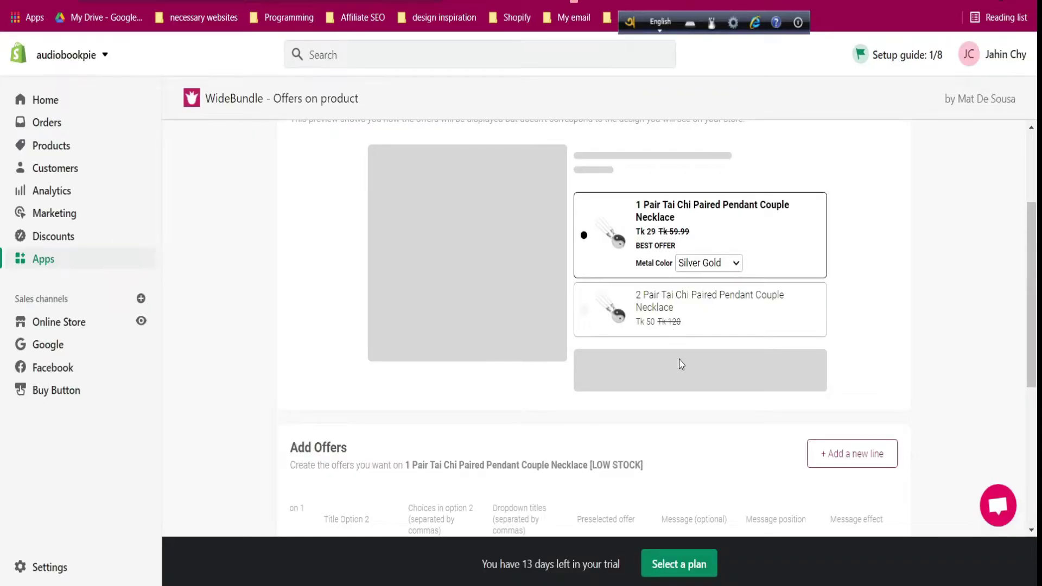
pyautogui.scroll(-4, 679, 359)
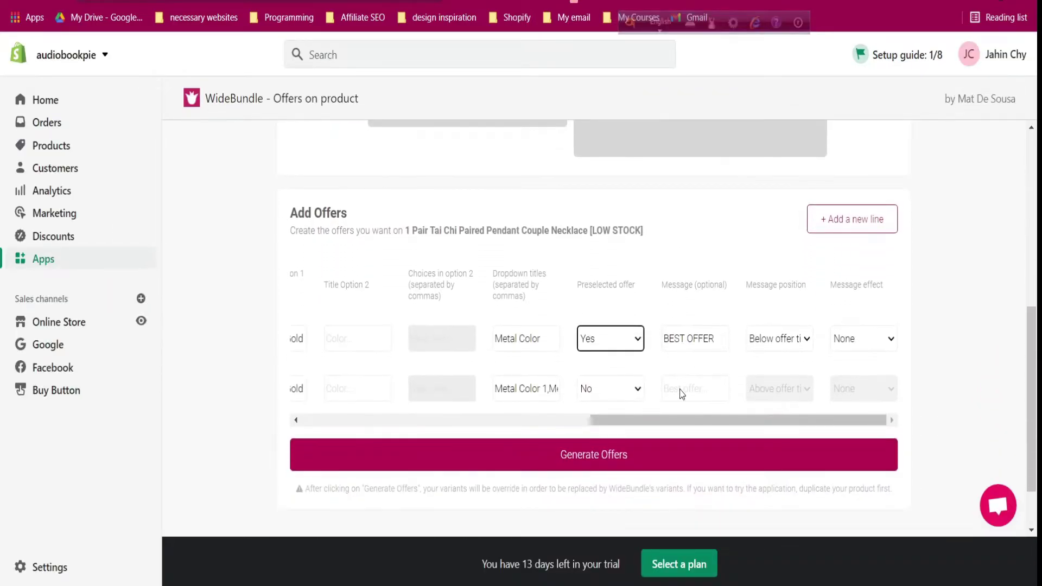
# Move the BEST OFFER message from the first offer to the second, below its title
pyautogui.tripleClick(697, 347)
pyautogui.hotkey('ctrl', 'c')
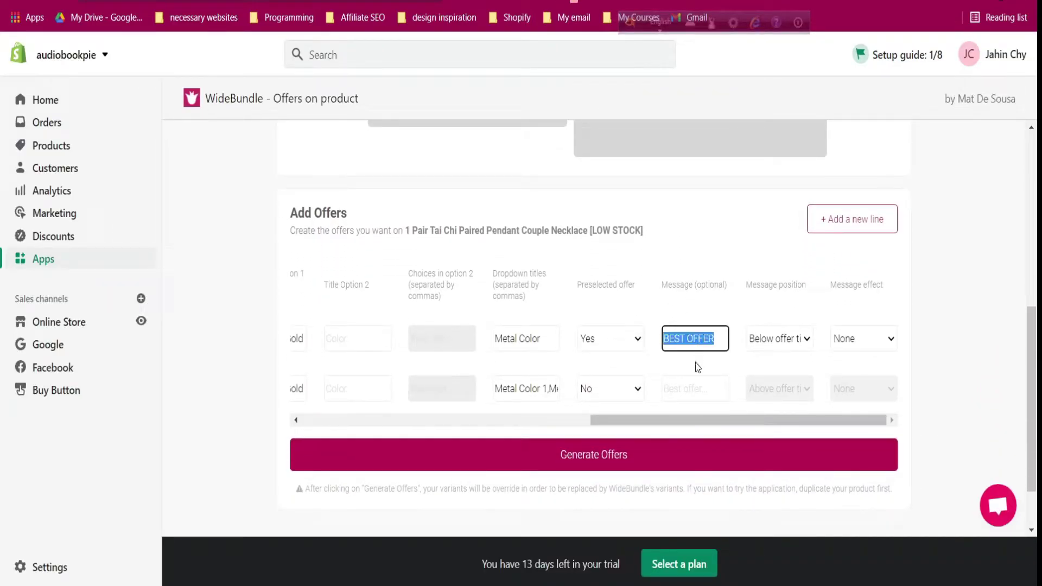
pyautogui.click(691, 394)
pyautogui.hotkey('ctrl', 'v')
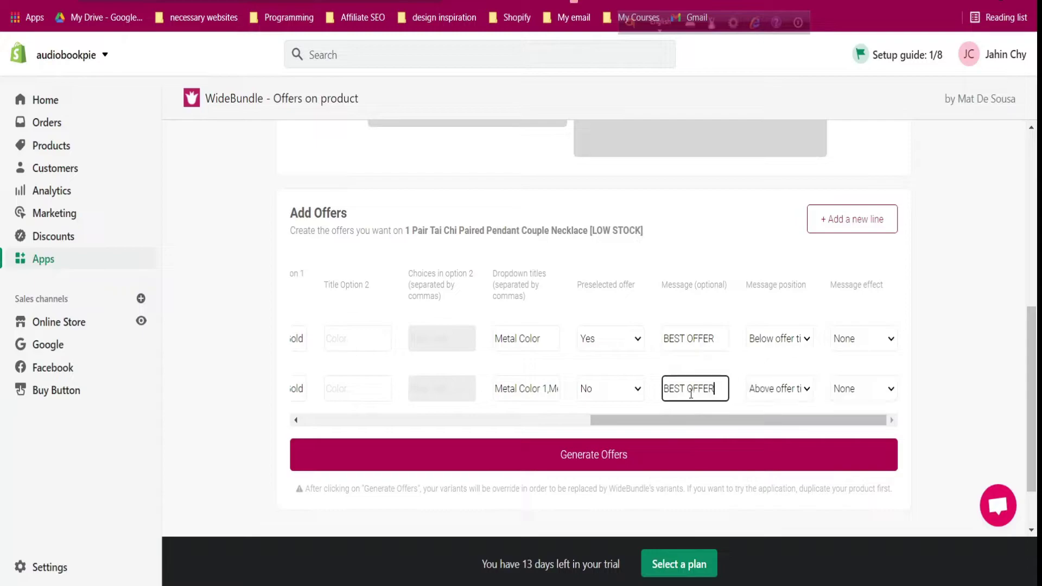
pyautogui.tripleClick(714, 341)
pyautogui.press('BackSpace')
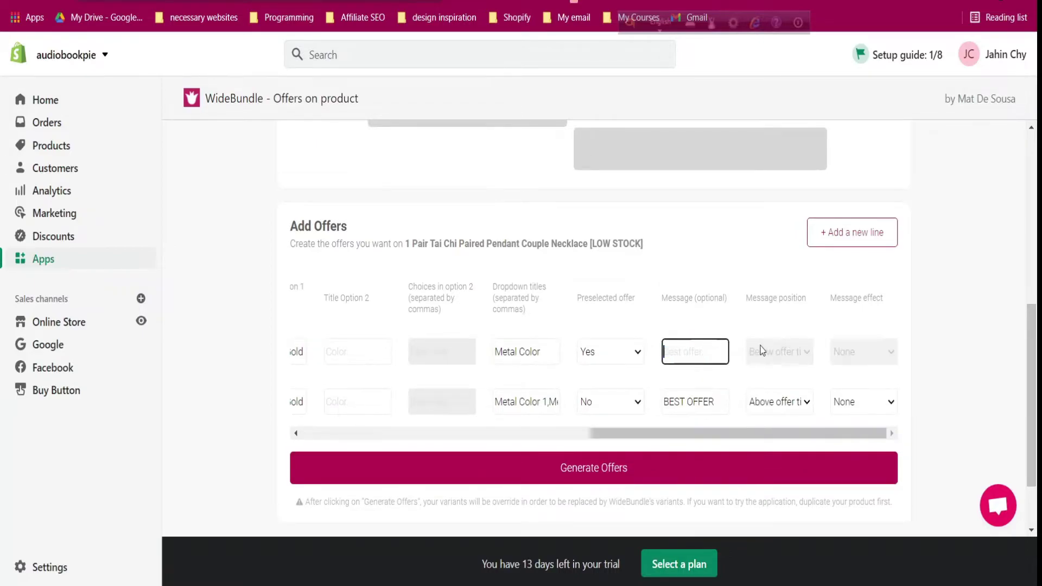
pyautogui.click(773, 402)
pyautogui.click(783, 422)
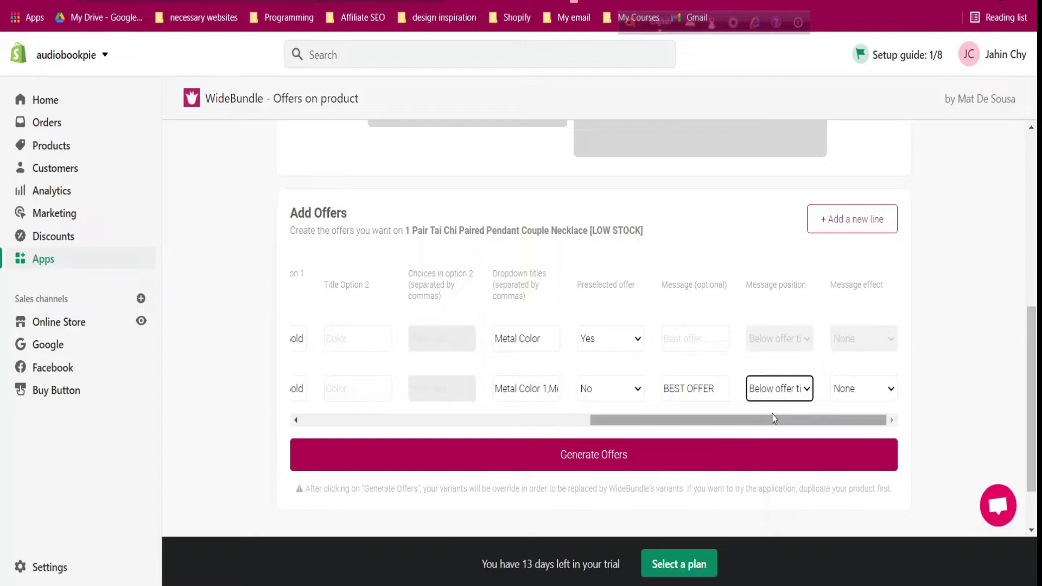
pyautogui.moveTo(774, 418); pyautogui.dragTo(484, 419)
# Add a third offer row titled like the second, with the 2 changed to 3
pyautogui.click(853, 218)
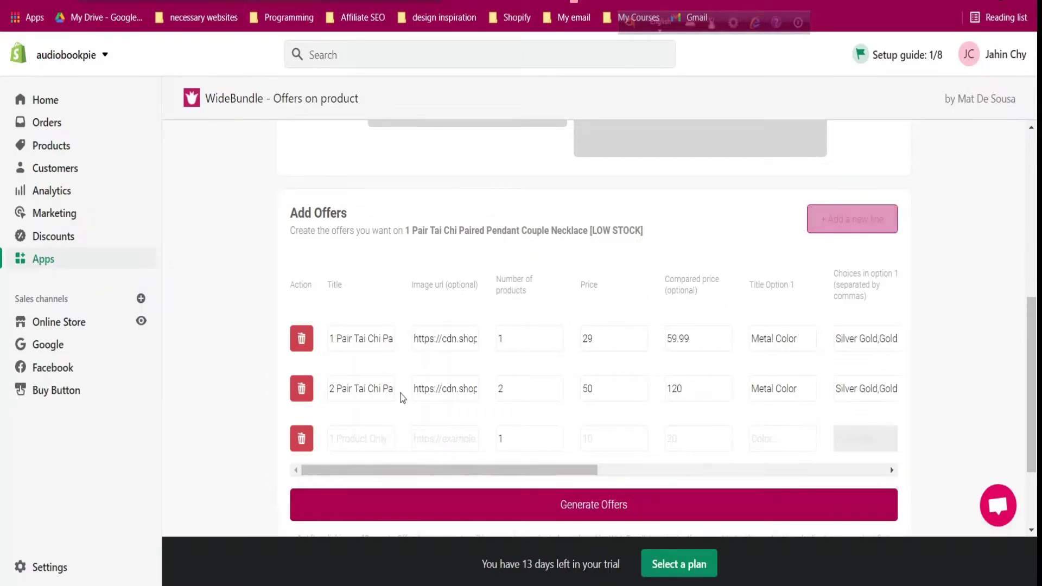
pyautogui.tripleClick(364, 395)
pyautogui.hotkey('ctrl', 'c')
pyautogui.click(371, 437)
pyautogui.hotkey('ctrl', 'v')
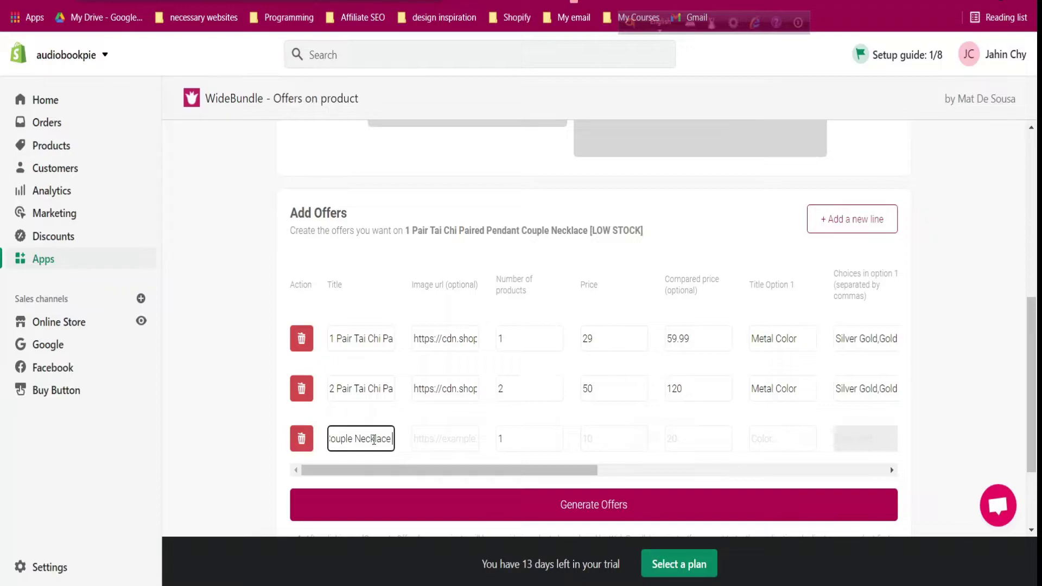
pyautogui.press('Left')
pyautogui.press('Left')
pyautogui.press('Left')
pyautogui.press('Left')
pyautogui.press('Left')
pyautogui.press('Left')
pyautogui.press('Left')
pyautogui.press('Left')
pyautogui.press('Left')
pyautogui.press('Left')
pyautogui.press('Left')
pyautogui.press('Left')
pyautogui.press('Left')
pyautogui.press('Left')
pyautogui.press('Left')
pyautogui.press('Left')
pyautogui.press('Left')
pyautogui.press('Left')
pyautogui.press('Left')
pyautogui.press('Left')
pyautogui.press('BackSpace')
pyautogui.write('3')
# Give the third offer the same image URL, 3 products, price 65, compared 179.99
pyautogui.tripleClick(463, 388)
pyautogui.click(463, 483)
pyautogui.hotkey('ctrl', 'v')
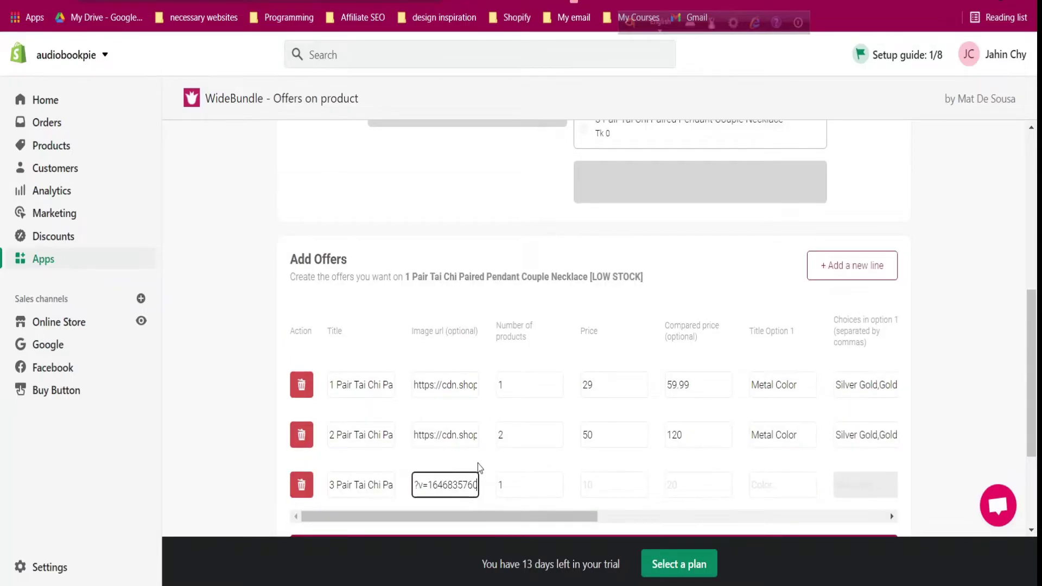
pyautogui.click(530, 493)
pyautogui.press('BackSpace')
pyautogui.write('3')
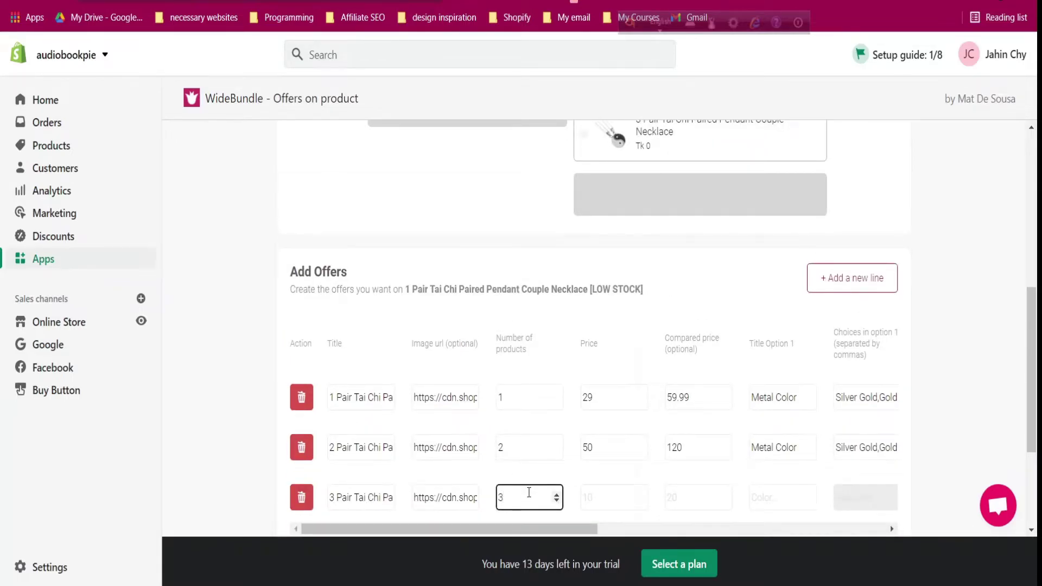
pyautogui.click(613, 496)
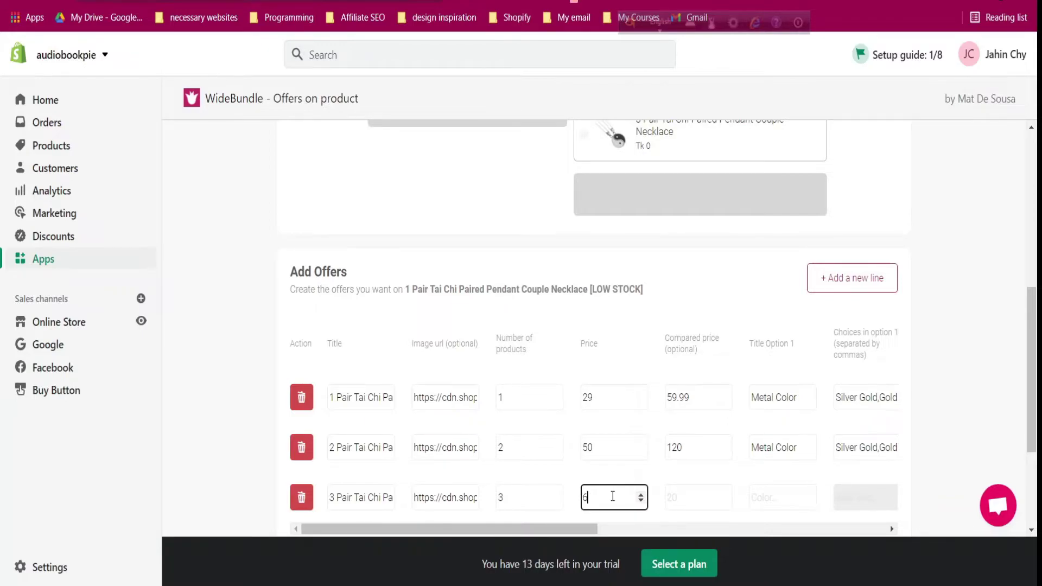
pyautogui.click(699, 493)
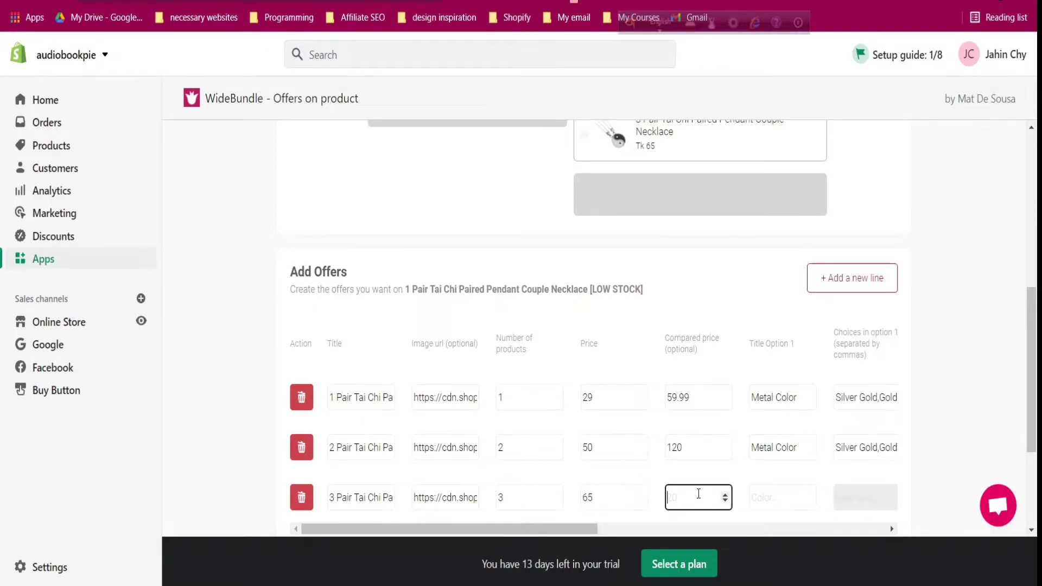
pyautogui.write('179.99')
# Copy option title Metal Color and choices Silver Gold,Gold into the third offer
pyautogui.hscroll(5, 585, 519)
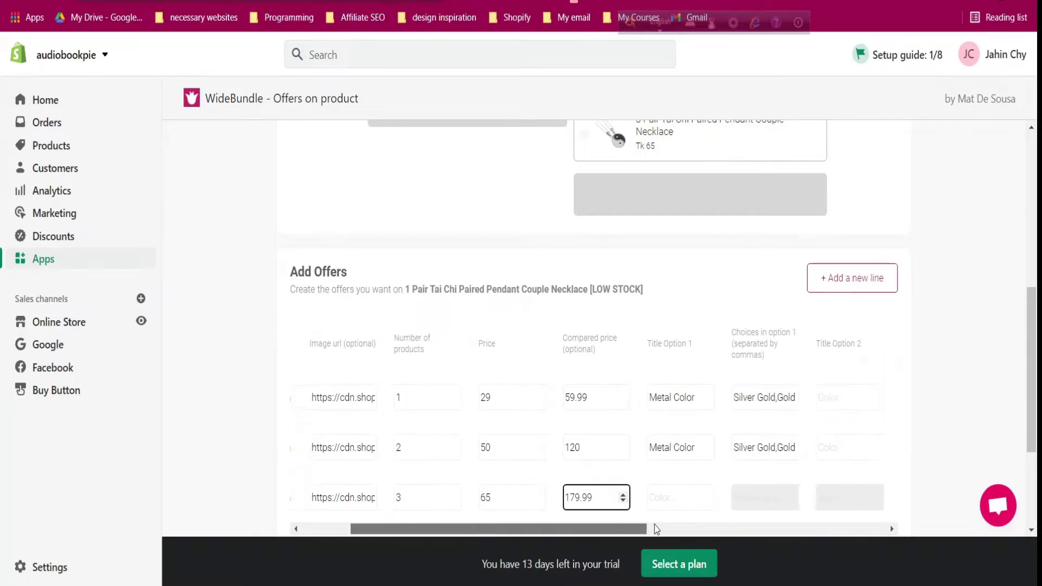
pyautogui.tripleClick(625, 444)
pyautogui.click(631, 490)
pyautogui.hotkey('ctrl', 'v')
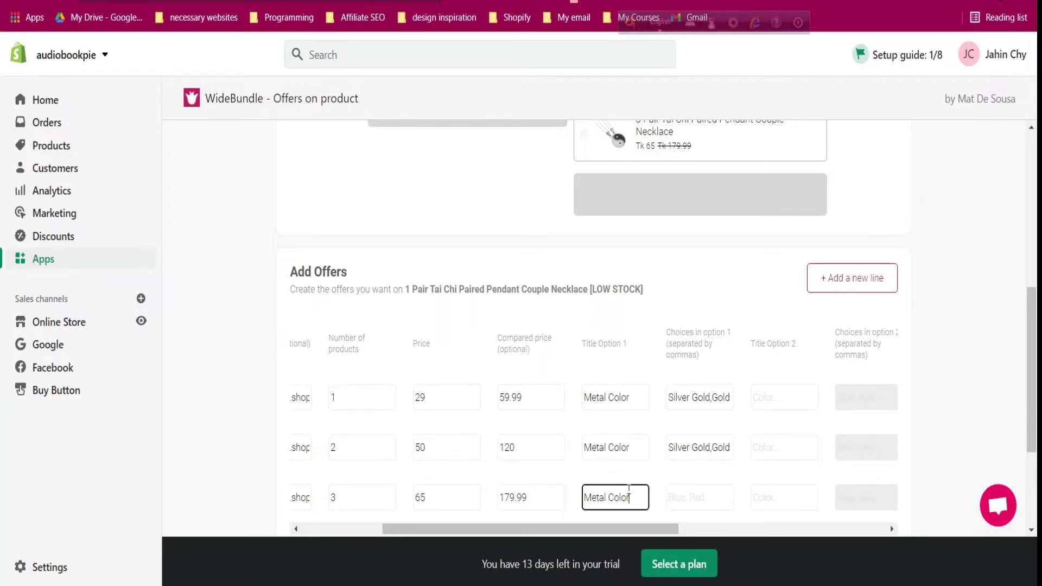
pyautogui.tripleClick(698, 446)
pyautogui.hotkey('ctrl', 'c')
pyautogui.click(706, 505)
pyautogui.hotkey('ctrl', 'v')
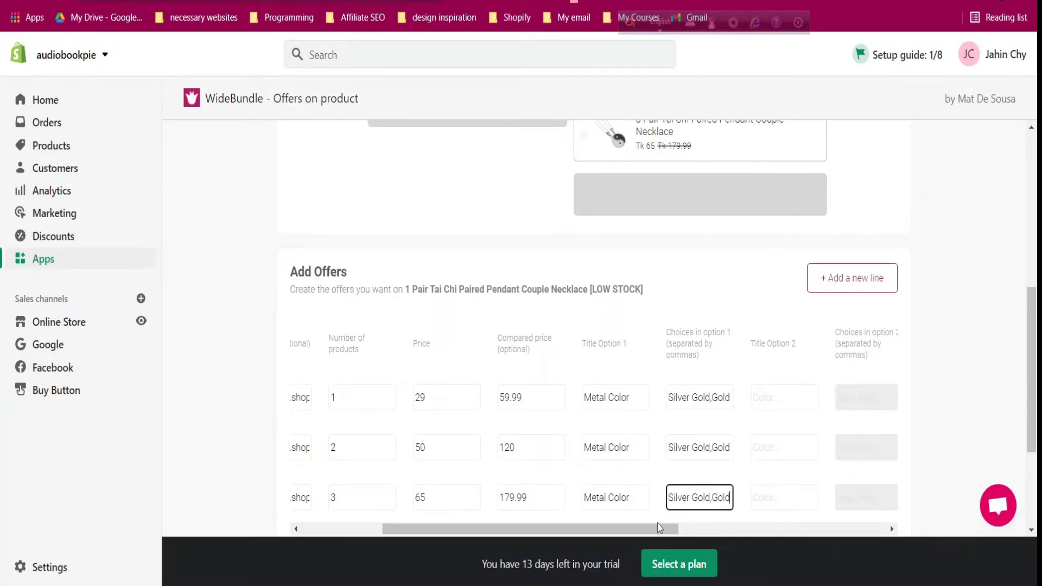
pyautogui.moveTo(672, 527); pyautogui.dragTo(819, 536)
# Set Preselected offer to Yes on the 2 Pair offer and No on the 1 Pair offer
pyautogui.click(686, 448)
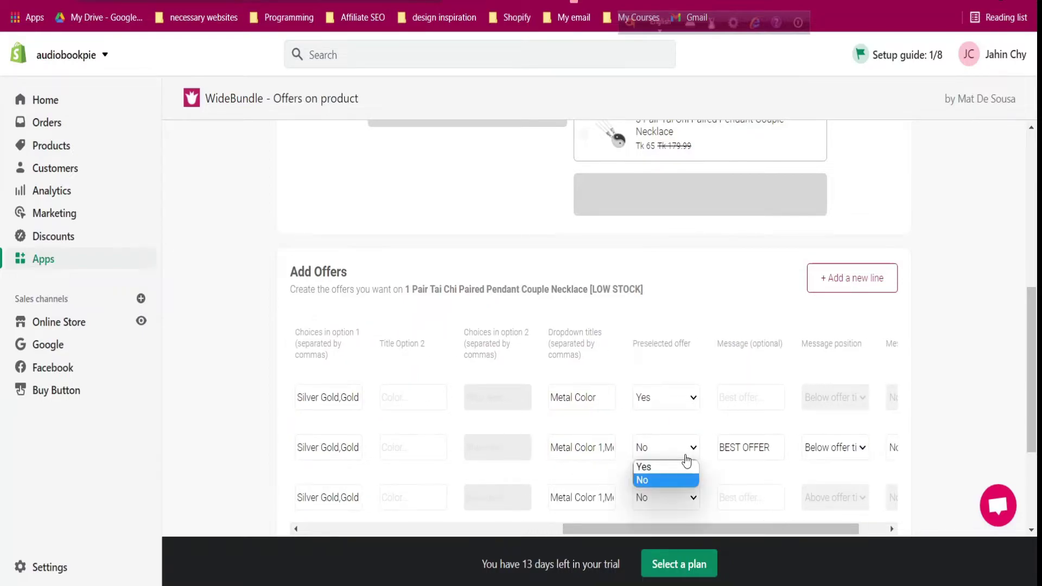
pyautogui.click(678, 466)
pyautogui.click(660, 416)
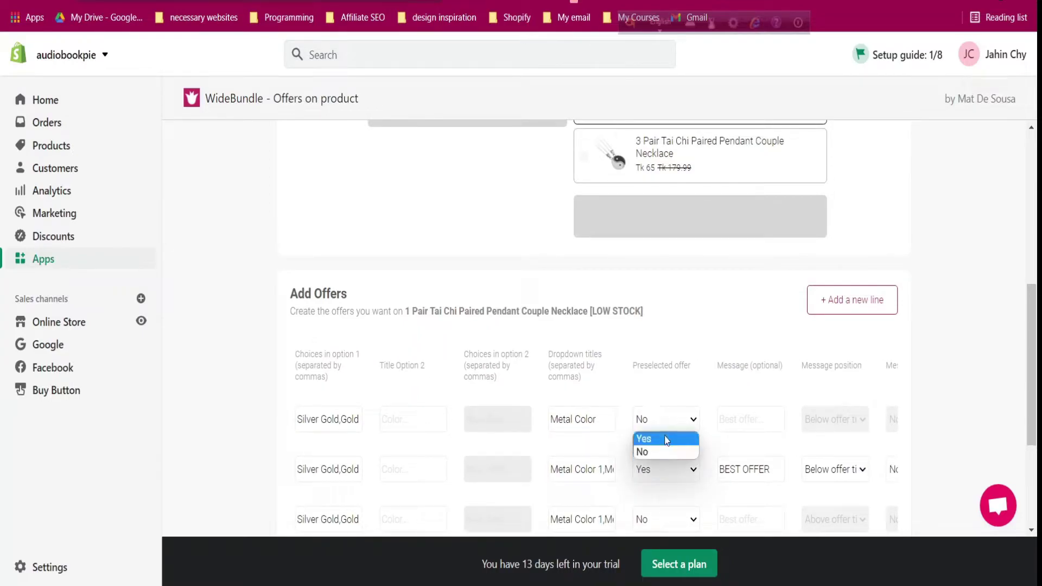
pyautogui.click(666, 452)
pyautogui.scroll(-3, 669, 458)
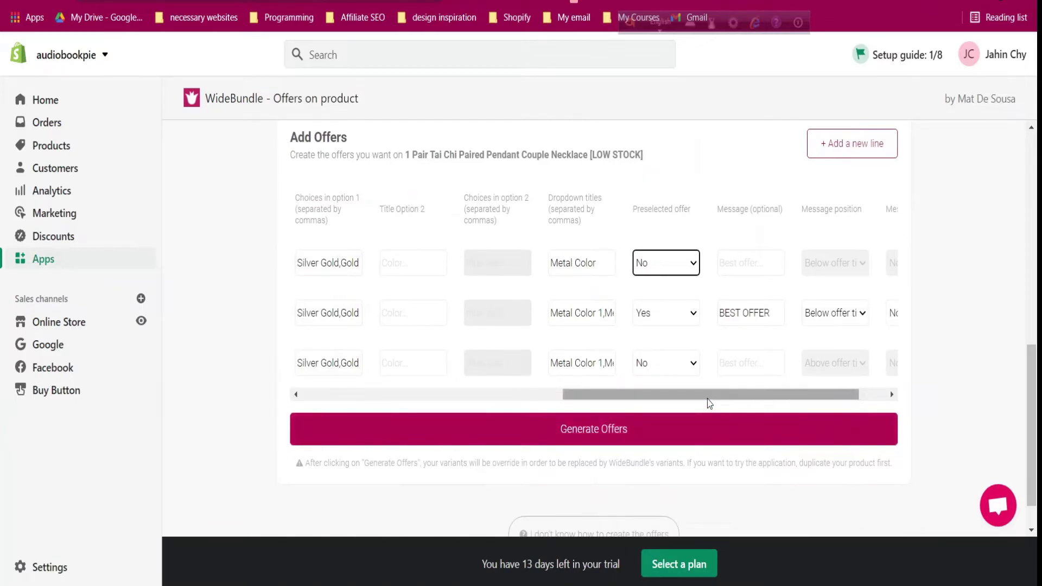
pyautogui.moveTo(708, 395); pyautogui.dragTo(509, 396)
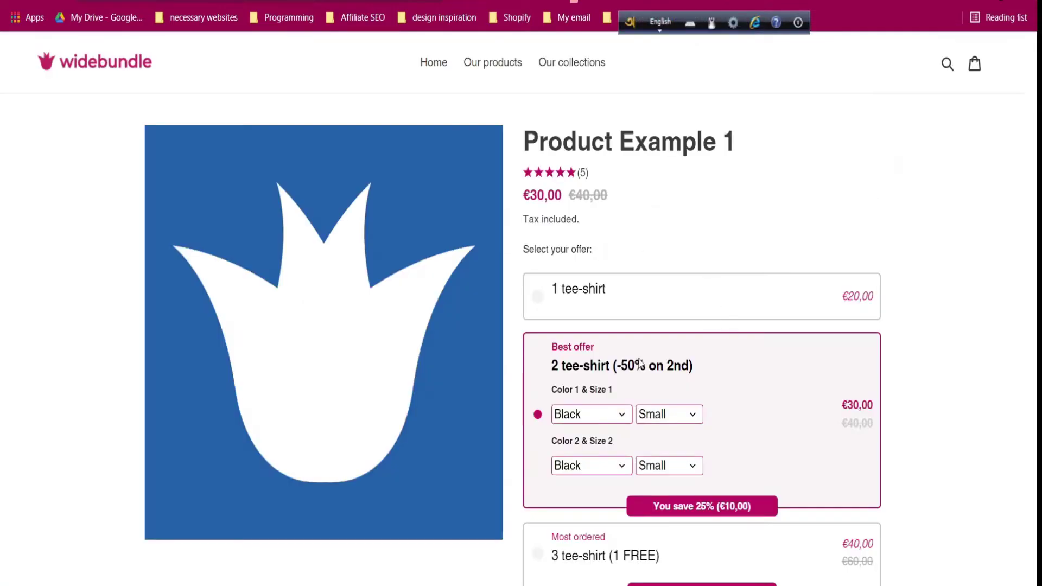
pyautogui.scroll(-4, 641, 361)
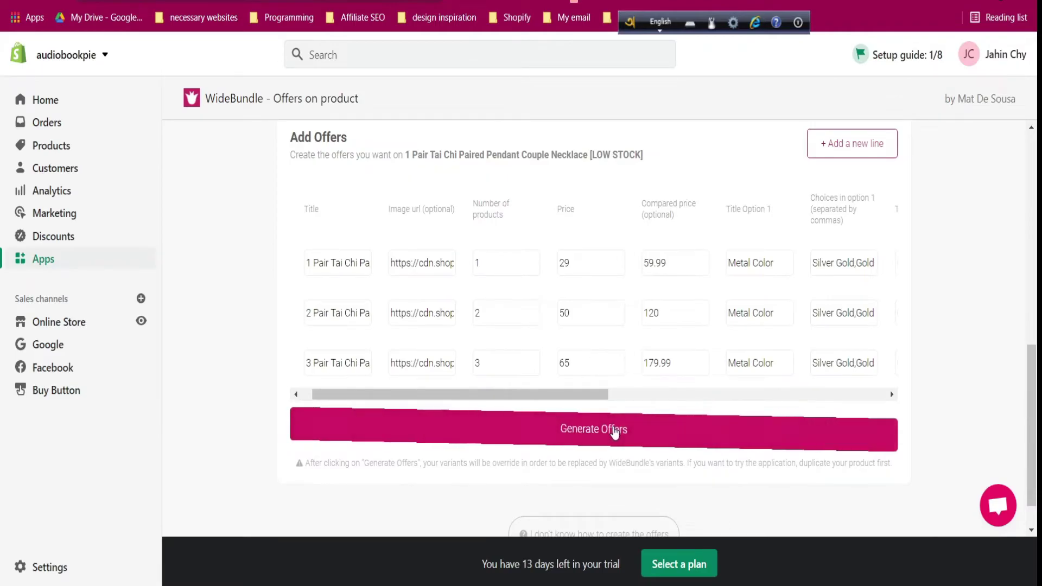
# Generate the three Tai Chi offers, confirming the variant replacement in the Warning dialog
pyautogui.click(612, 428)
pyautogui.click(447, 314)
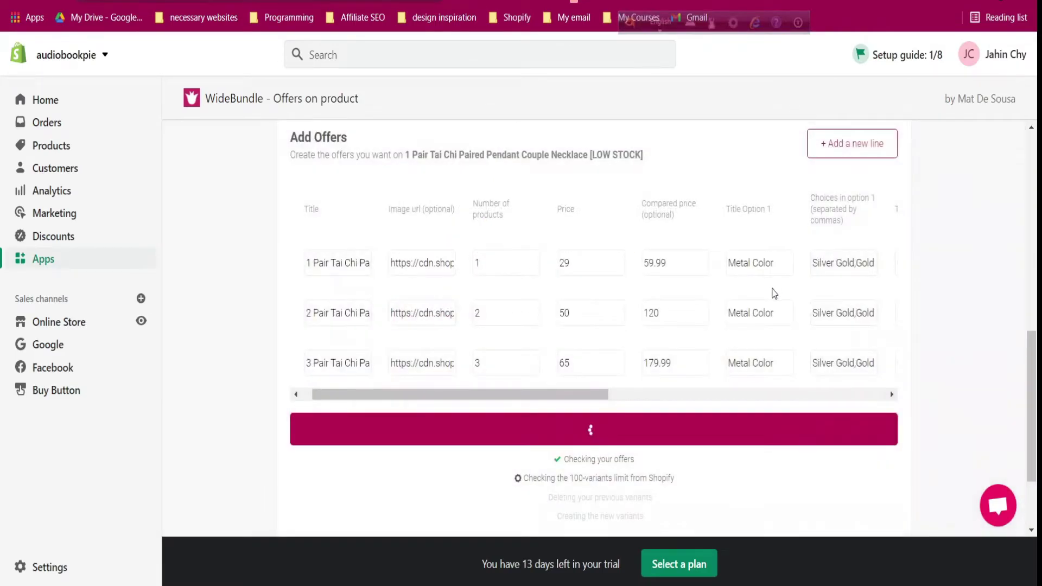
pyautogui.scroll(-2, 698, 291)
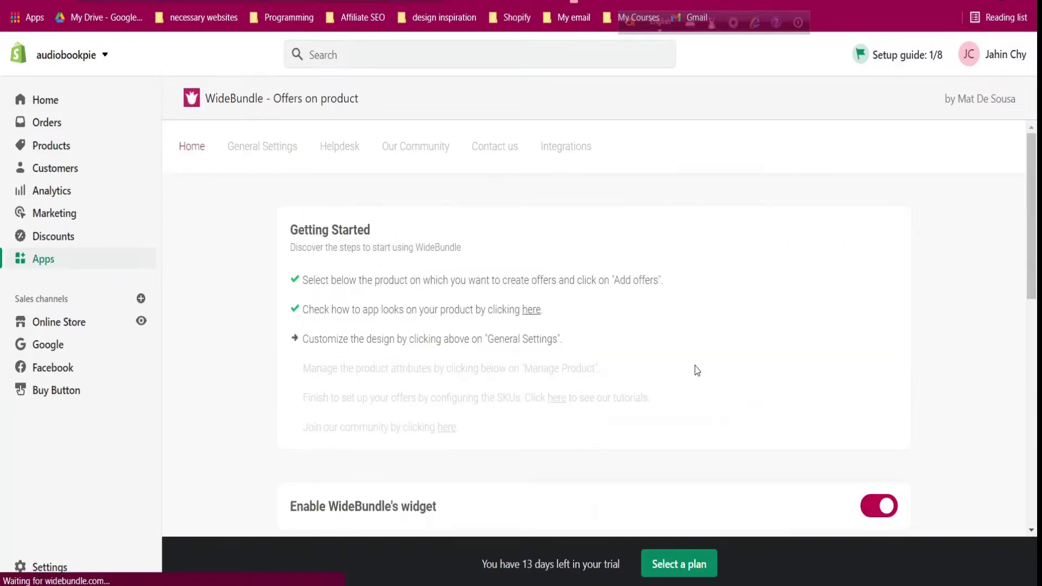
# Preview the Tai Chi necklace on the online store from the Products list
pyautogui.scroll(-10, 697, 371)
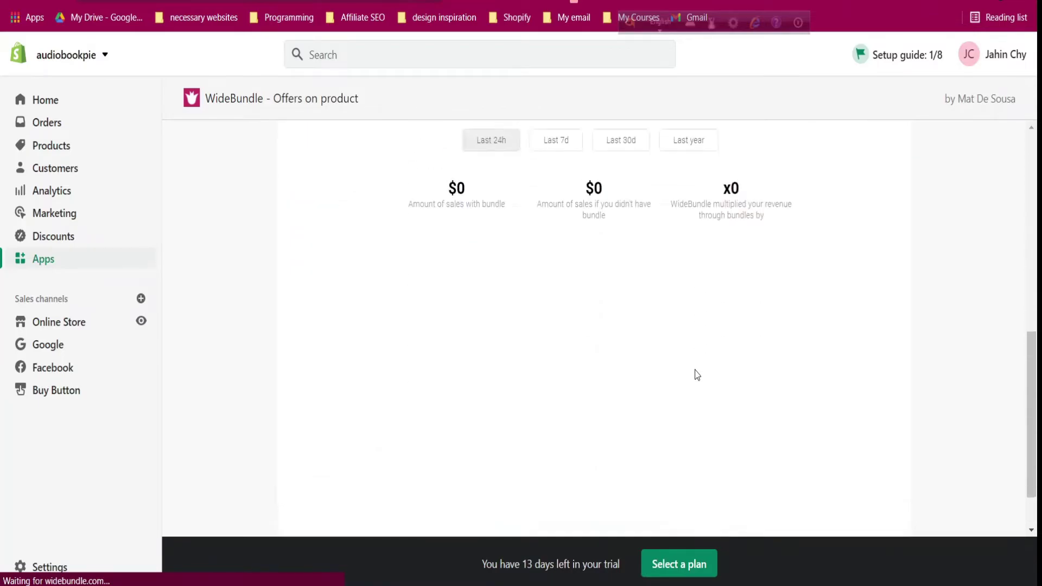
pyautogui.scroll(-10, 697, 375)
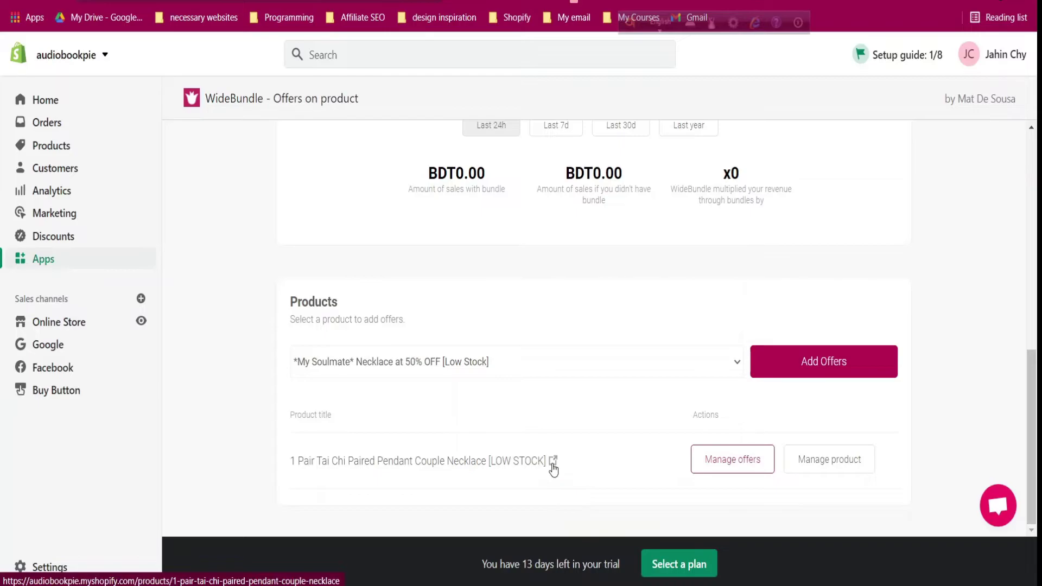
pyautogui.click(554, 460)
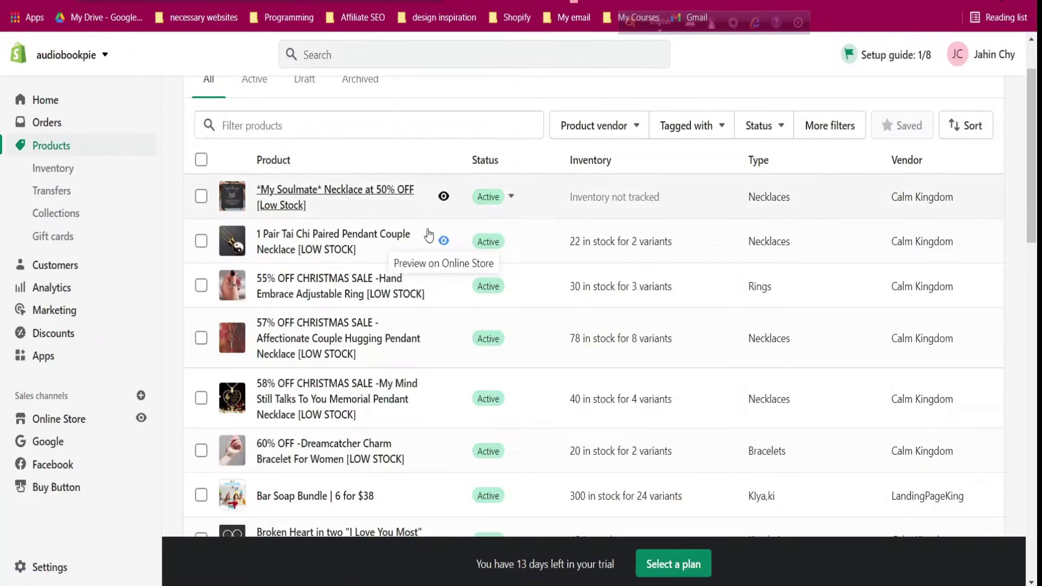
pyautogui.click(444, 241)
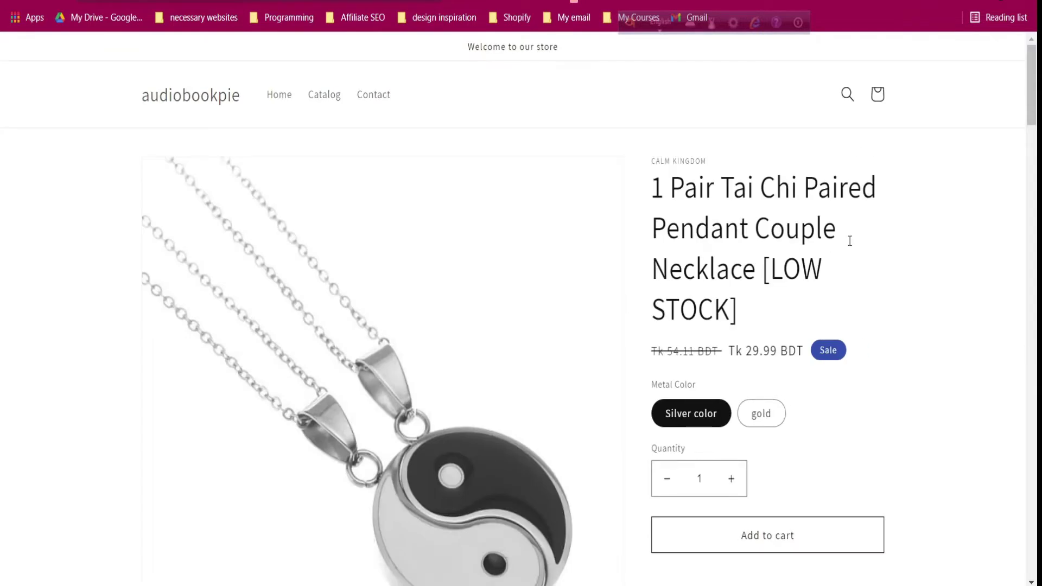
# Back in WideBundle, open the necklace's live product page via the external-link icon
pyautogui.scroll(-3, 849, 242)
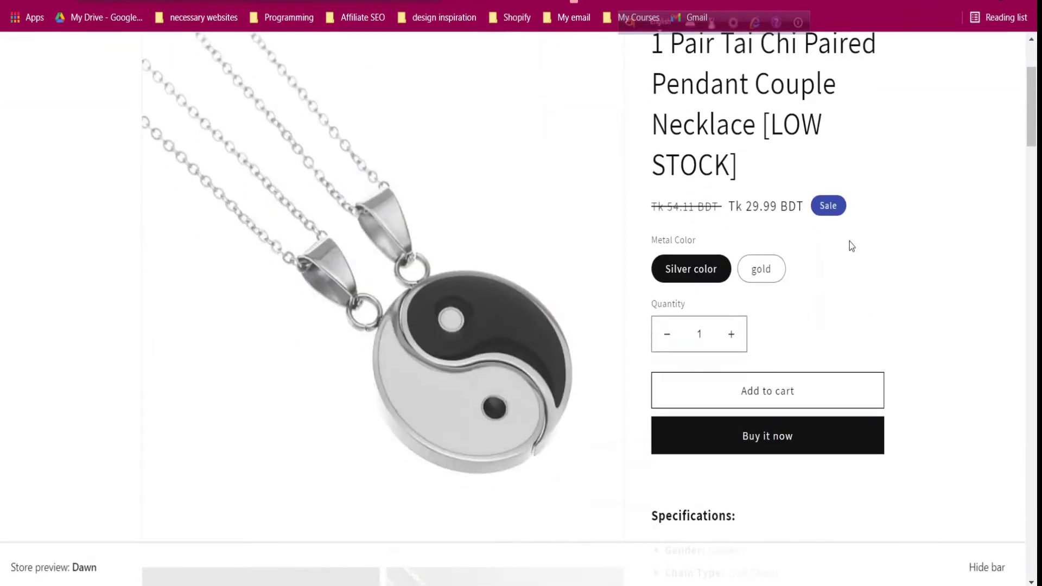
pyautogui.scroll(3, 663, 116)
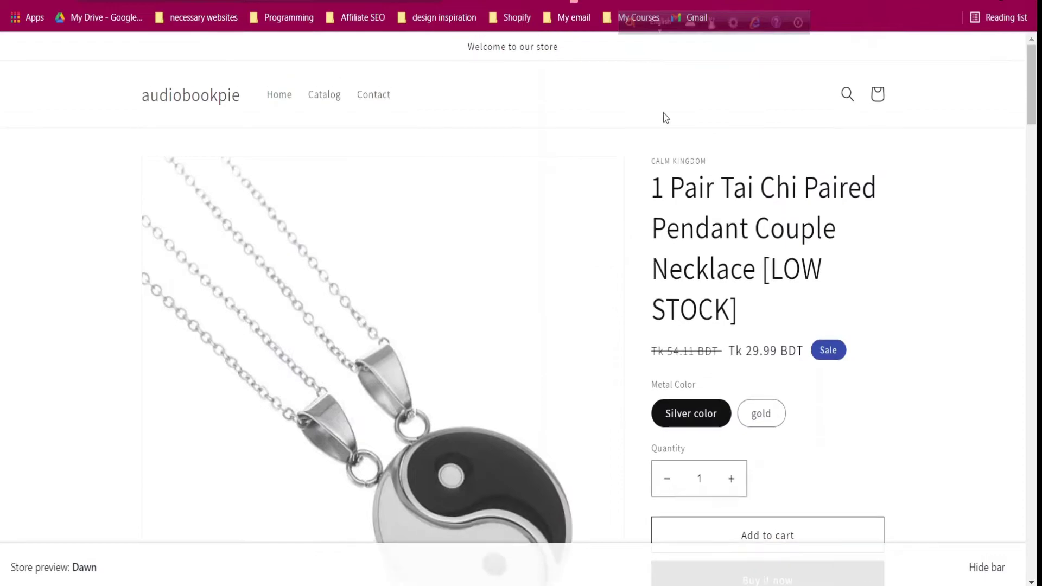
pyautogui.hotkey('ctrl', 'Tab')
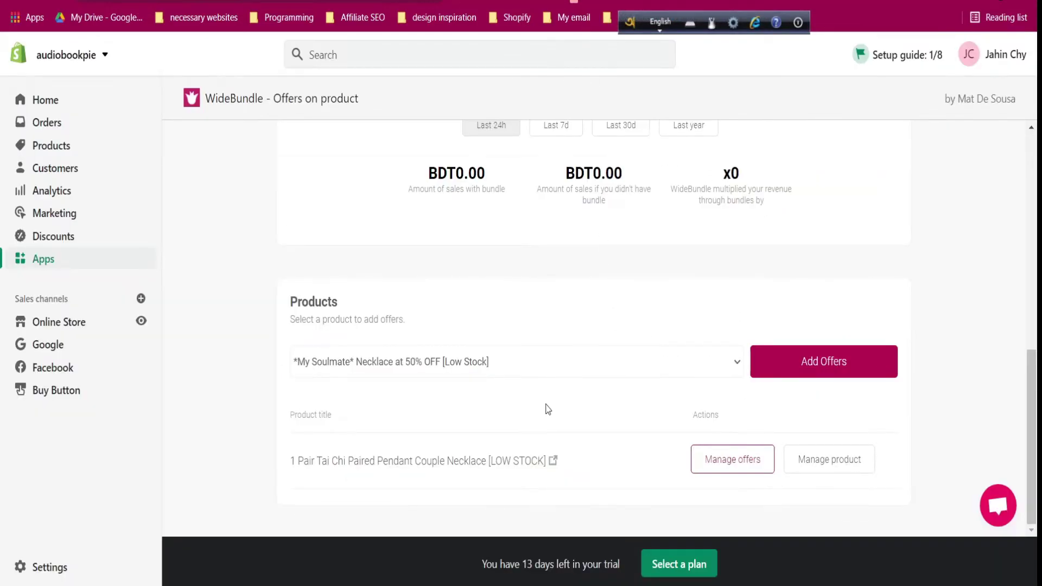
pyautogui.click(553, 460)
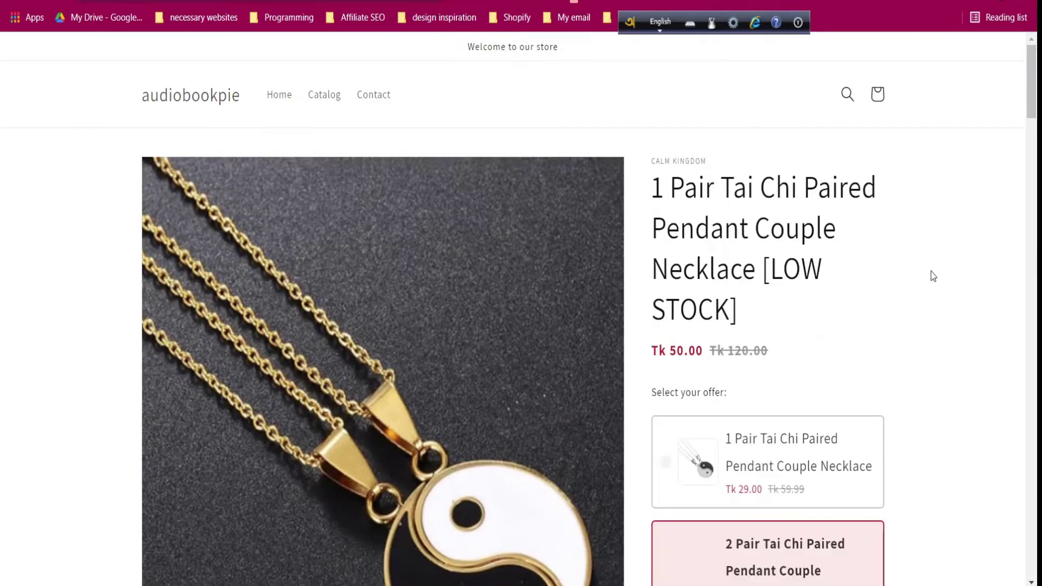
# Choose the 1 Pair offer with Metal Color Gold
pyautogui.scroll(-4, 928, 275)
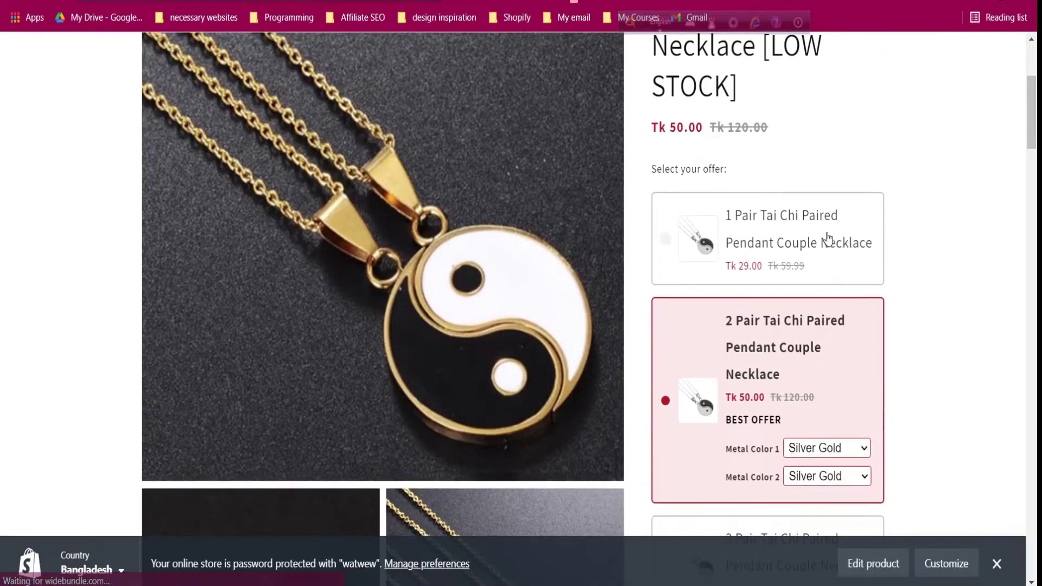
pyautogui.click(828, 240)
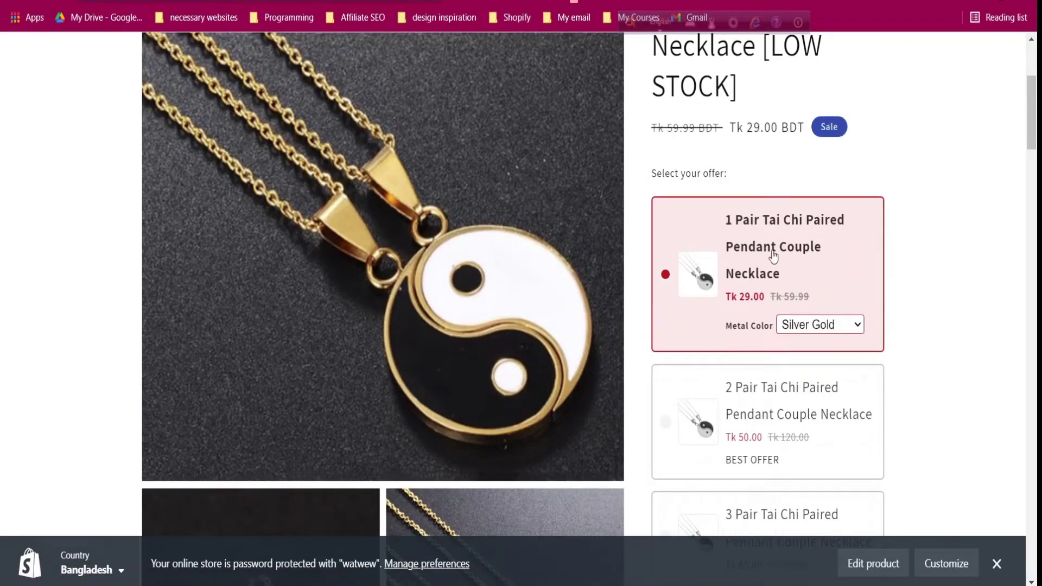
pyautogui.click(813, 329)
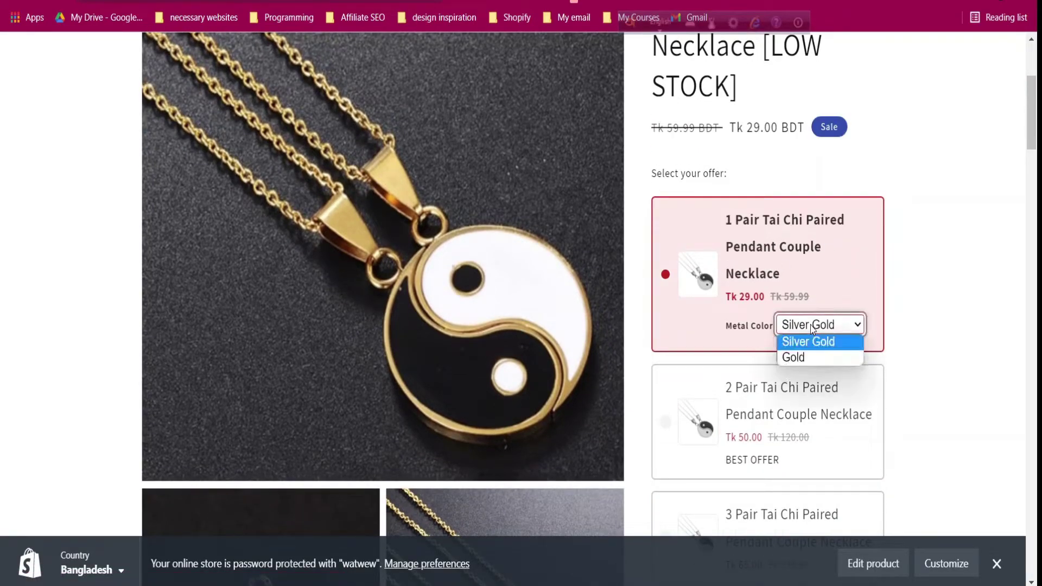
pyautogui.click(819, 355)
# Choose the 2 Pair offer, keeping Silver Gold for pair one and Gold for pair two
pyautogui.scroll(-2, 771, 268)
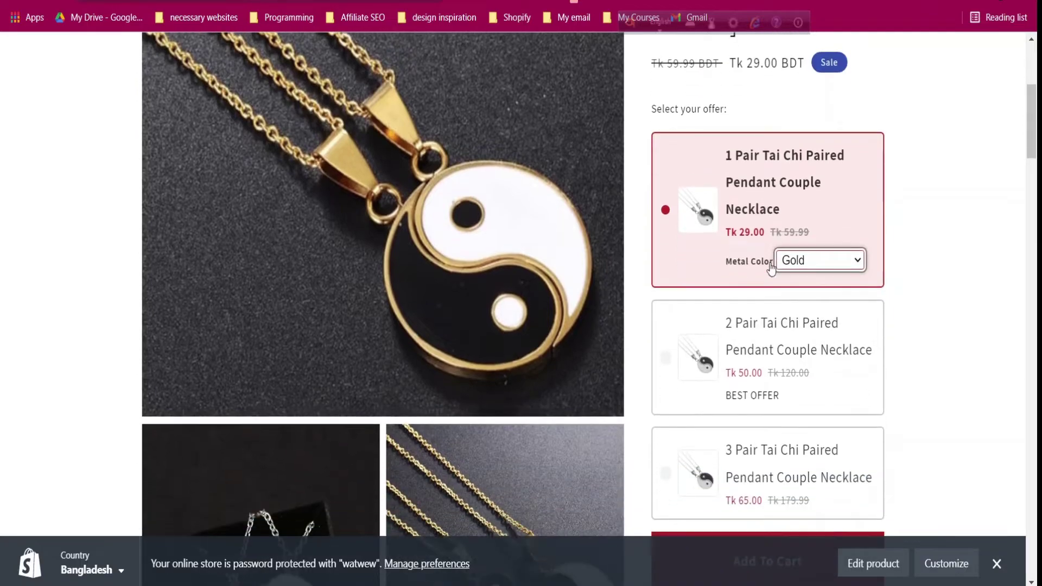
pyautogui.click(798, 369)
pyautogui.click(807, 379)
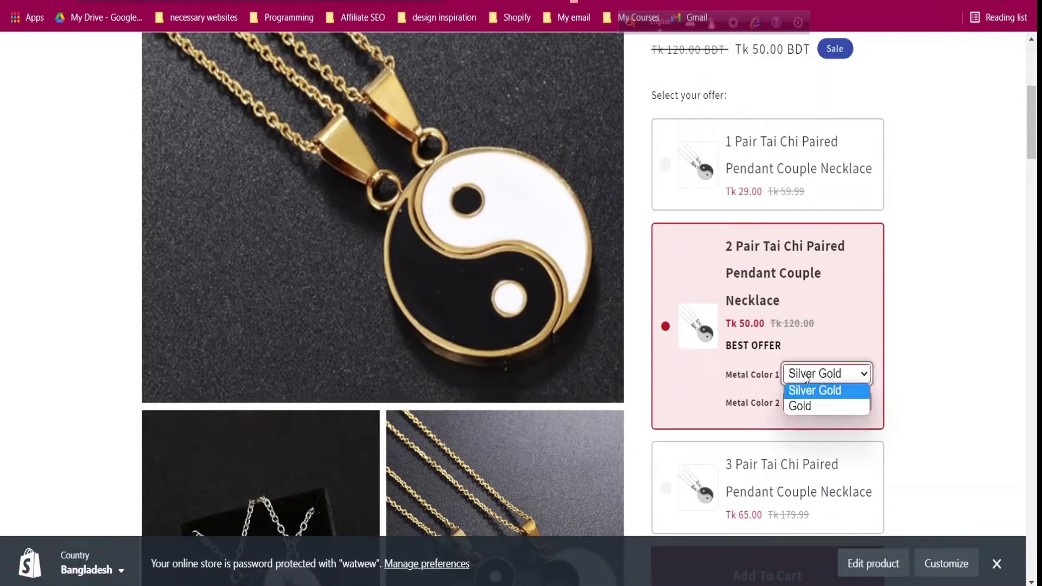
pyautogui.click(807, 378)
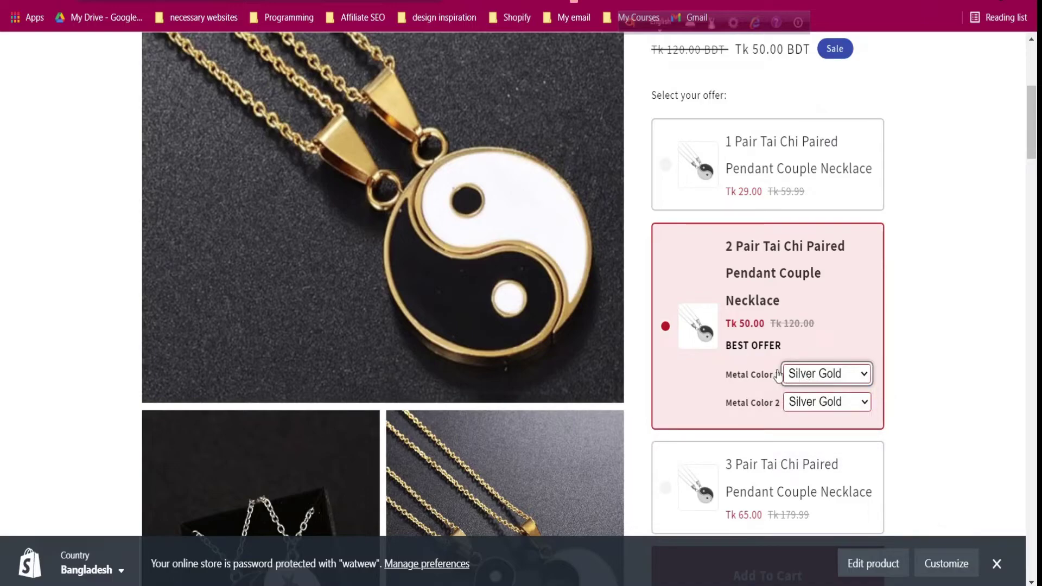
pyautogui.click(832, 403)
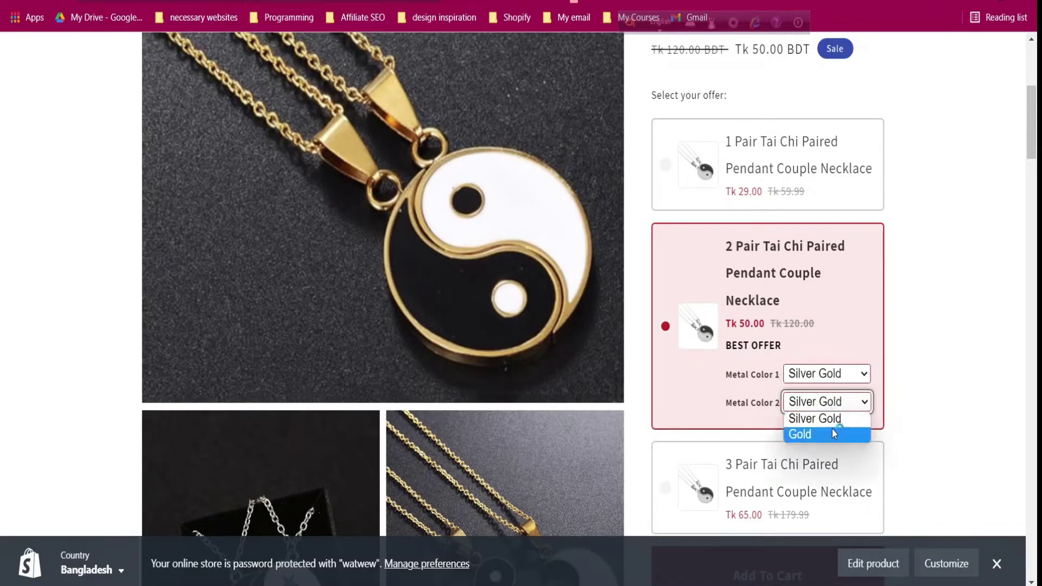
pyautogui.click(832, 428)
# Choose the 3 Pair offer at Tk 65.00
pyautogui.scroll(-3, 855, 288)
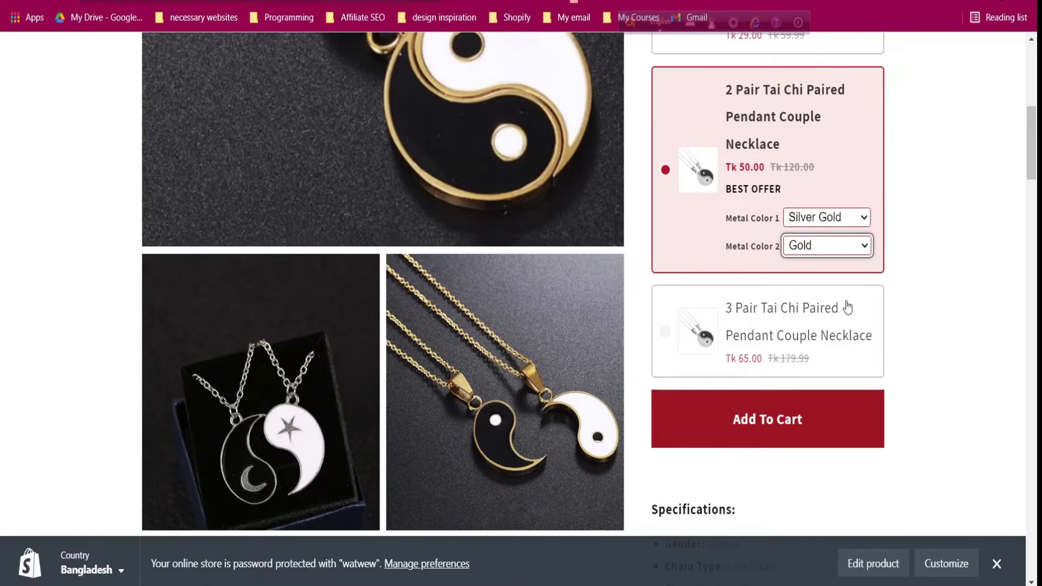
pyautogui.click(847, 308)
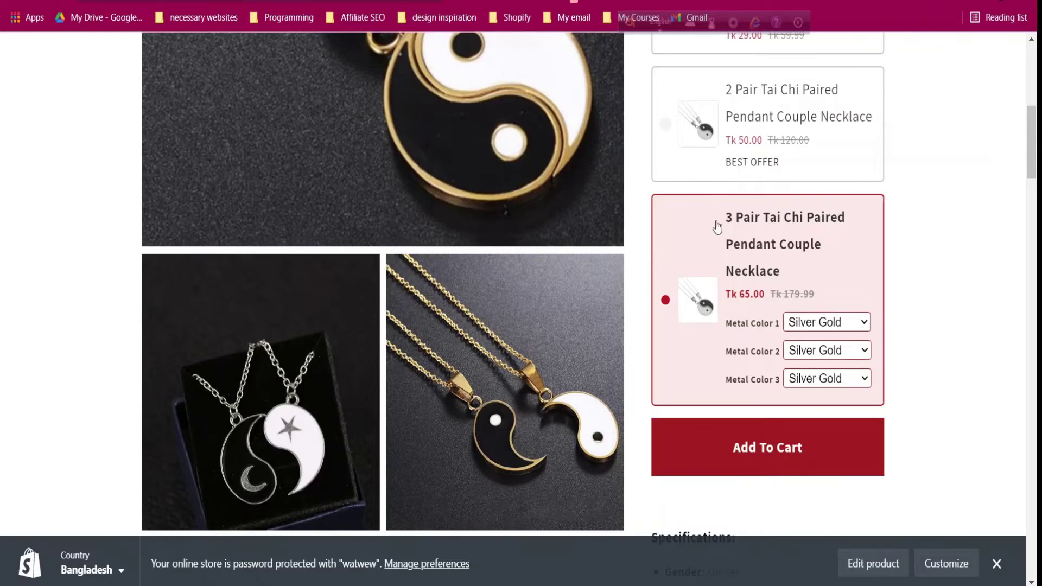
pyautogui.scroll(3, 718, 226)
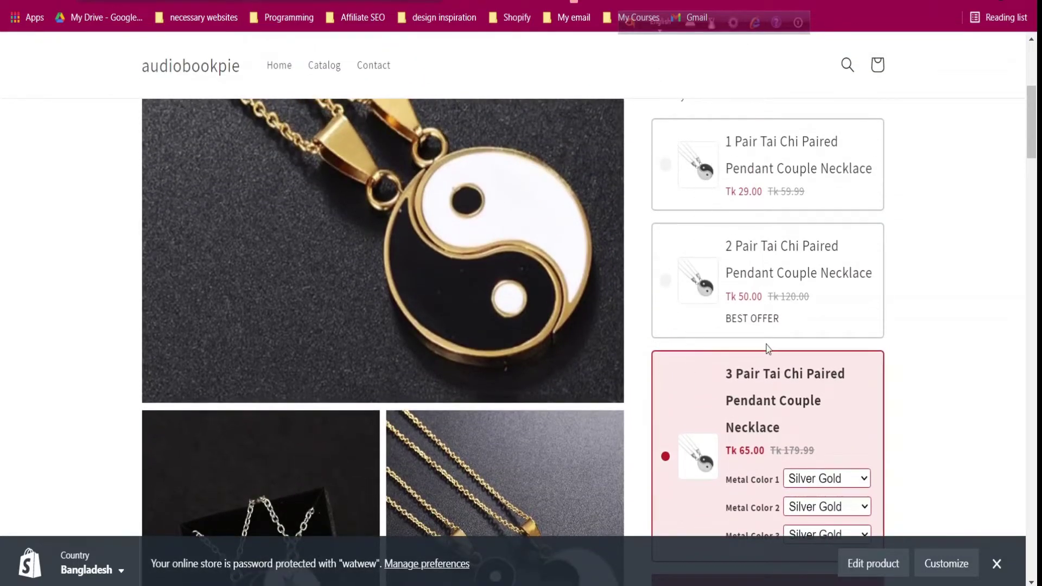
pyautogui.scroll(-3, 768, 348)
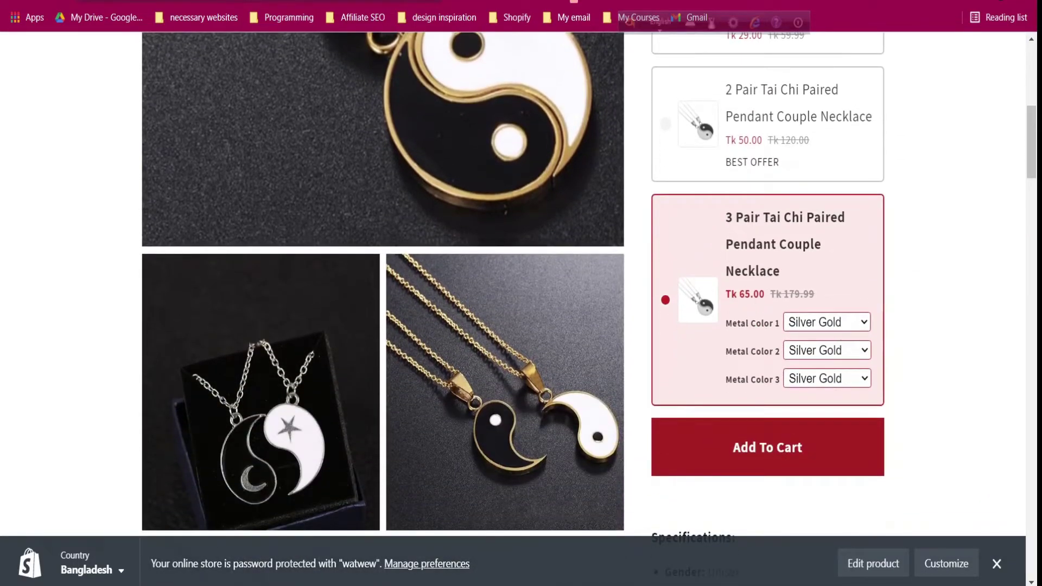
# Return to the Shopify admin and open WideBundle's General Settings tab
pyautogui.click(542, 3)
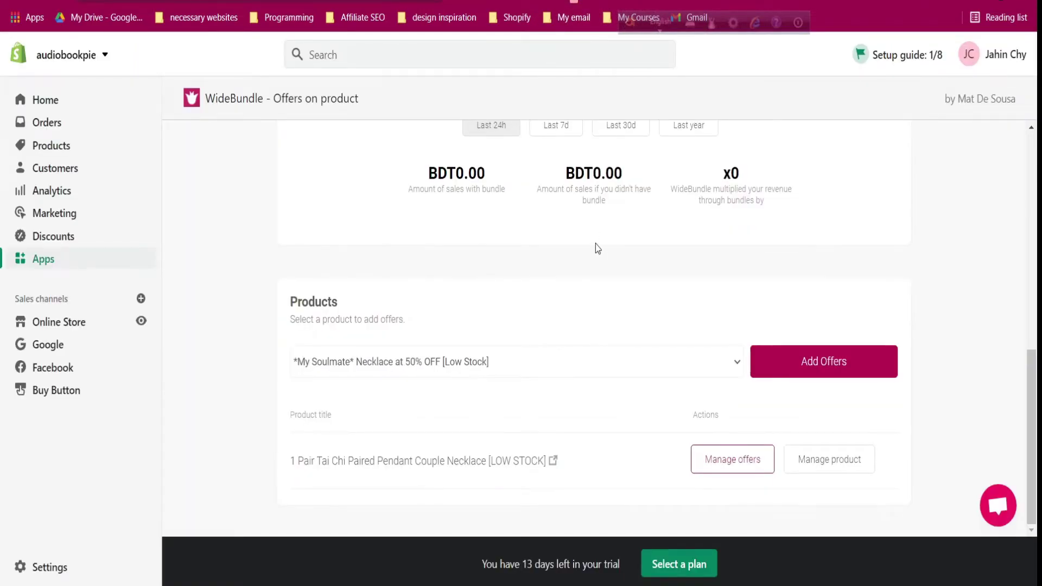
pyautogui.scroll(10, 597, 249)
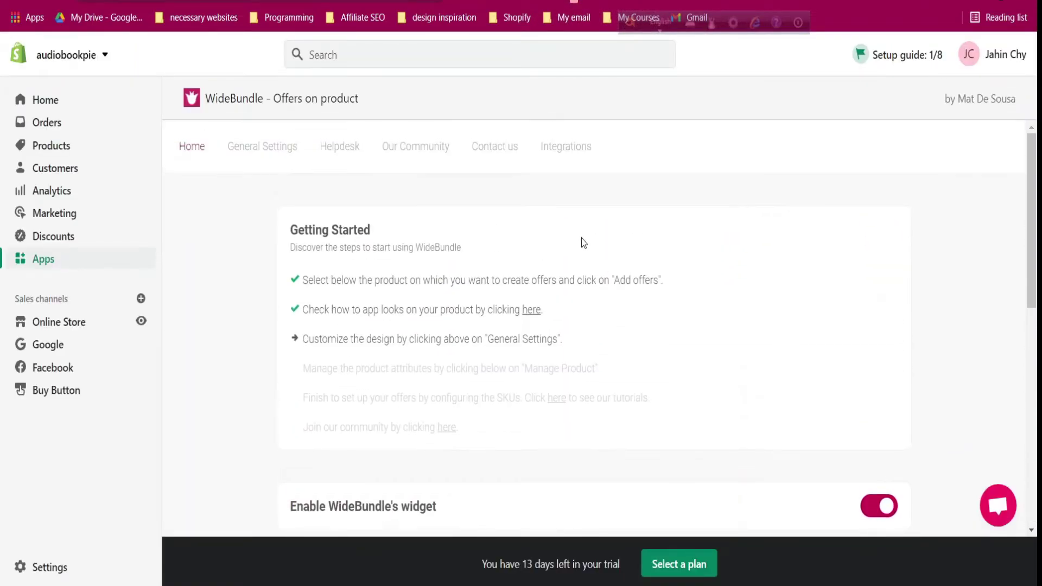
pyautogui.click(243, 153)
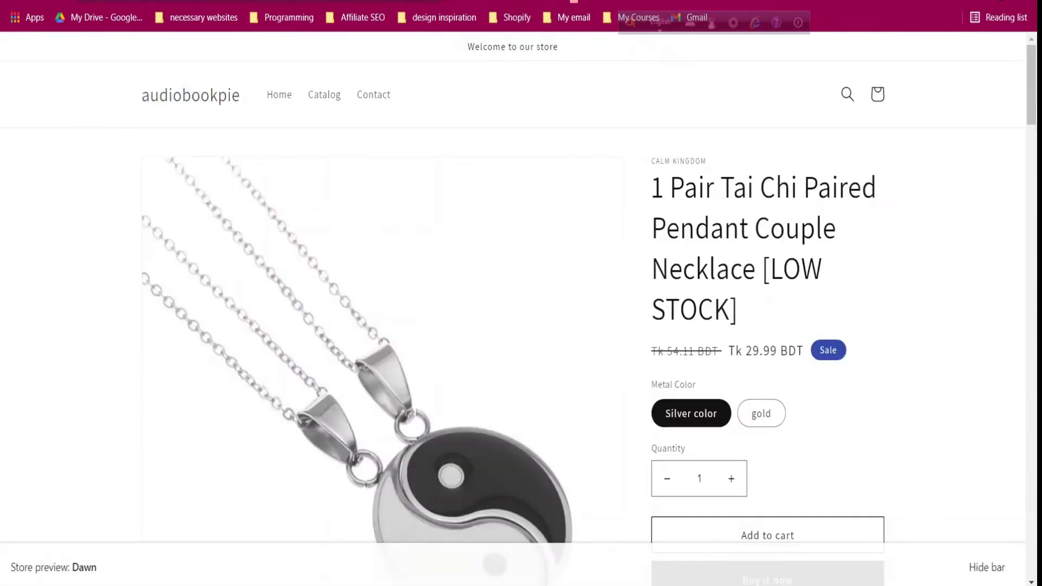
pyautogui.scroll(-3, 706, 218)
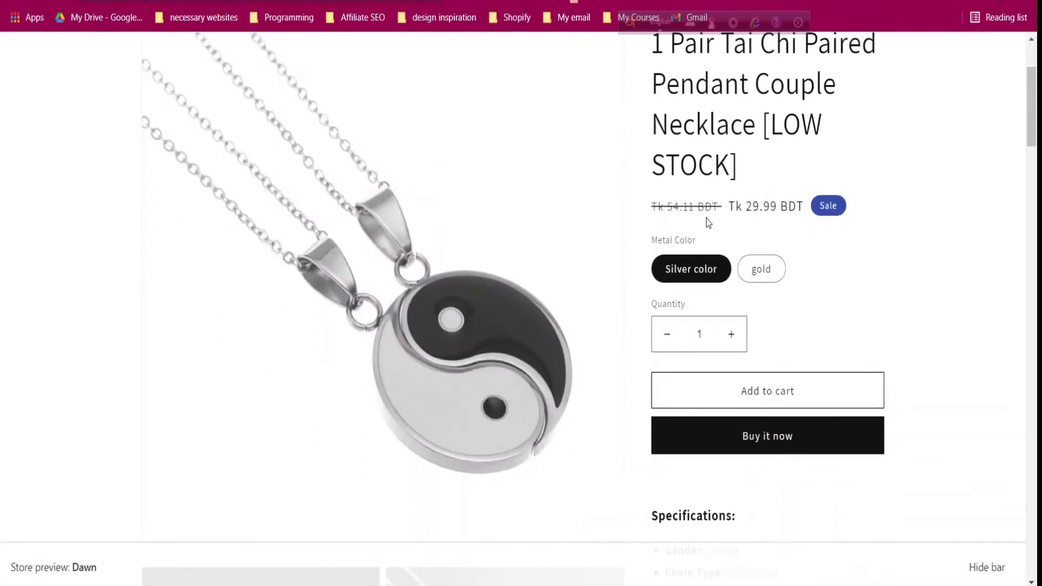
pyautogui.scroll(-5, 780, 297)
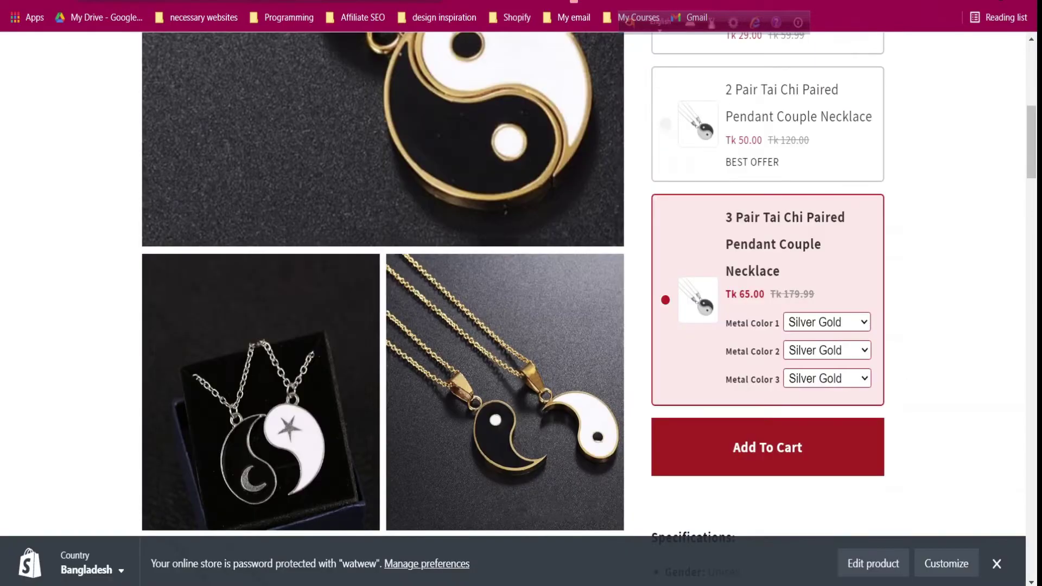
pyautogui.scroll(5, 780, 297)
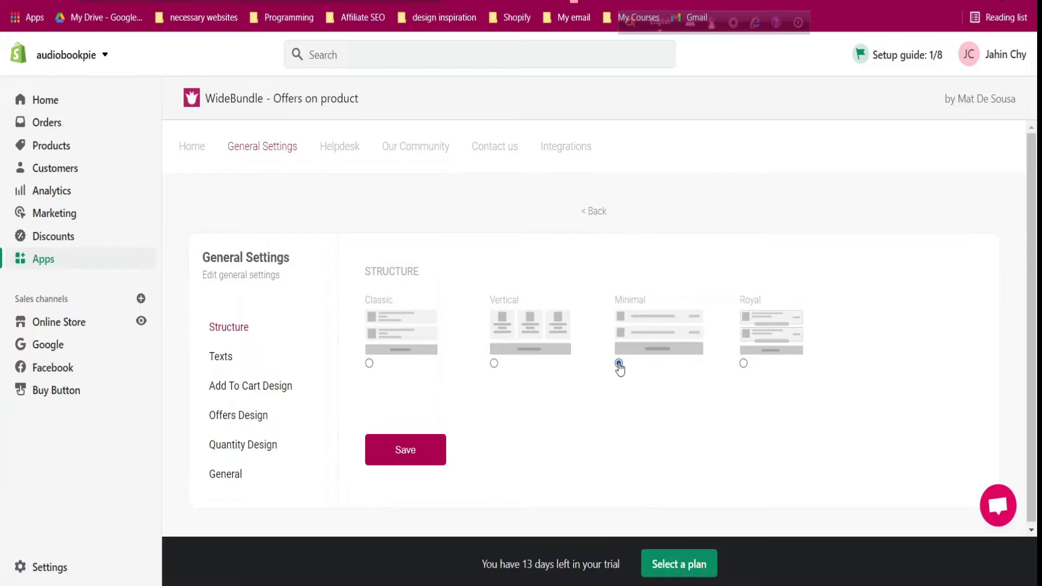
pyautogui.click(405, 455)
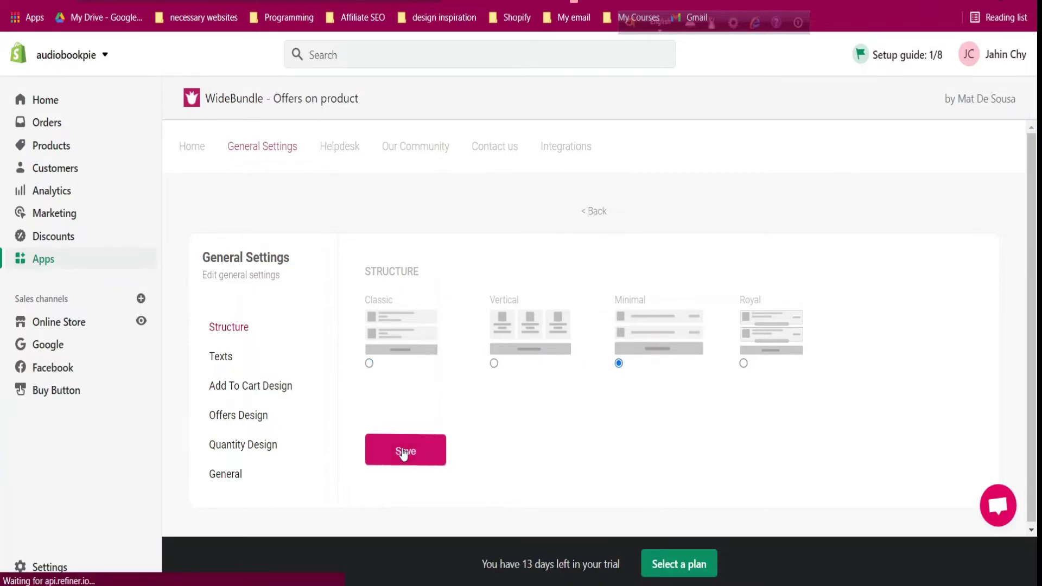
pyautogui.click(227, 363)
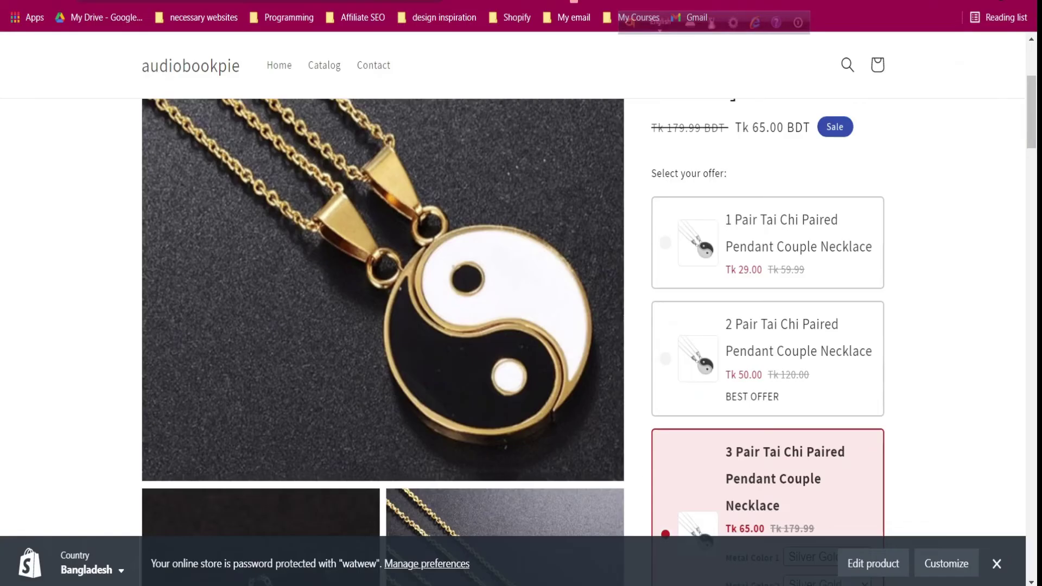
pyautogui.scroll(-1, 758, 335)
pyautogui.scroll(-5, 758, 335)
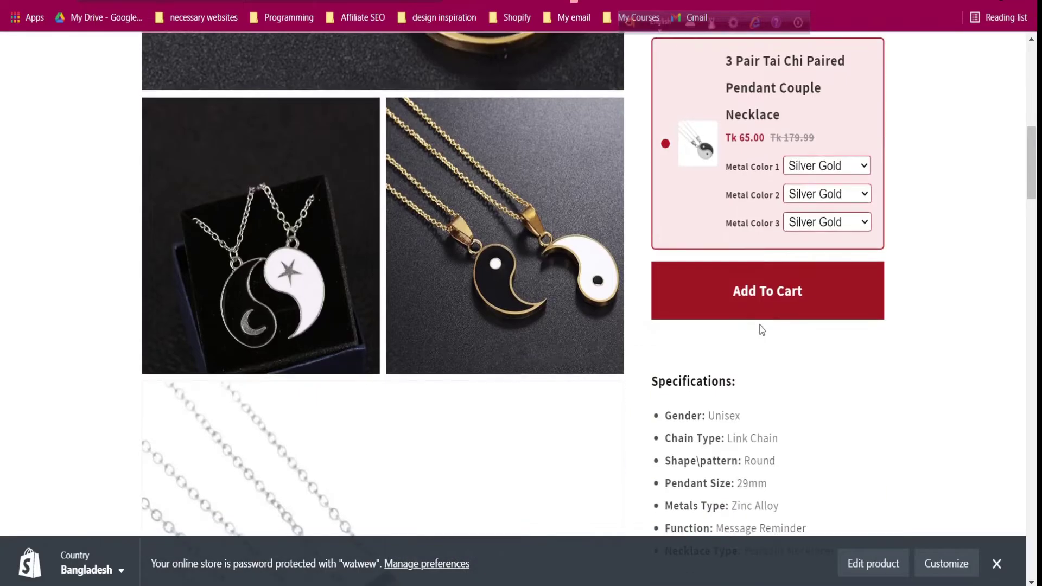
pyautogui.scroll(5, 761, 327)
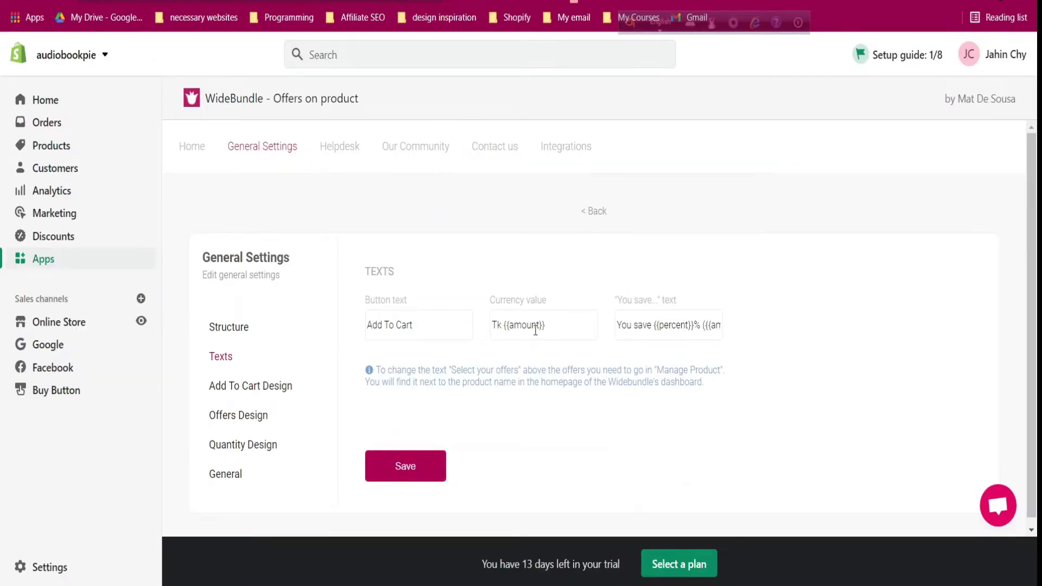
pyautogui.click(395, 326)
# Open Add To Cart Design, keeping Cart as the after-click redirect
pyautogui.click(285, 387)
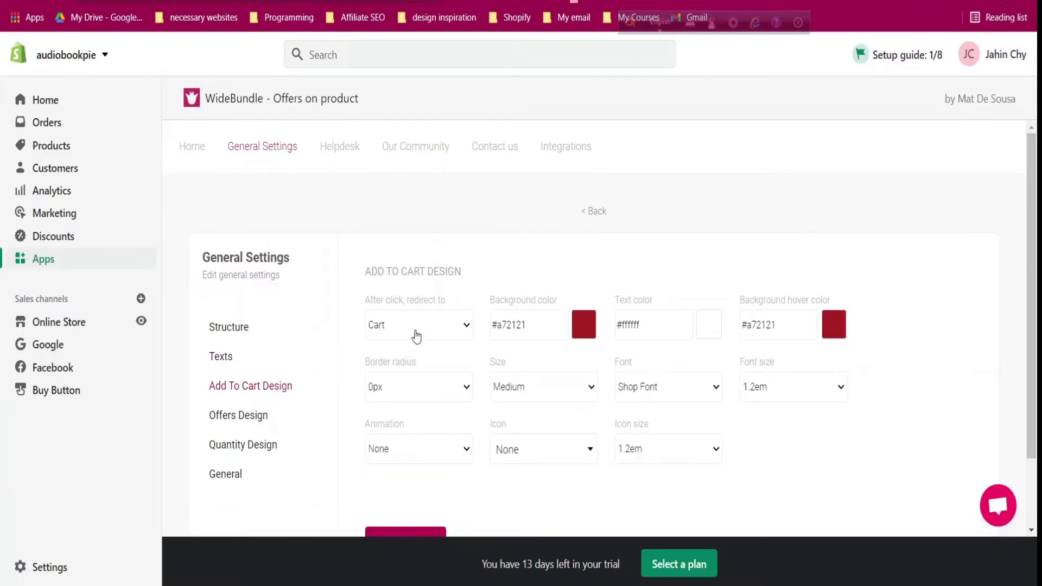
pyautogui.click(434, 331)
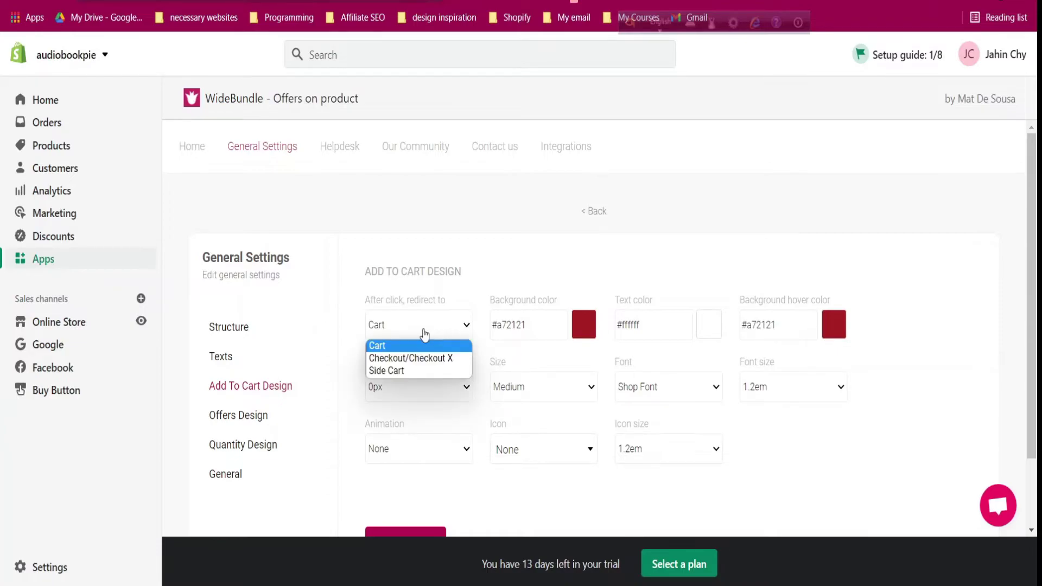
pyautogui.click(425, 334)
pyautogui.click(425, 334)
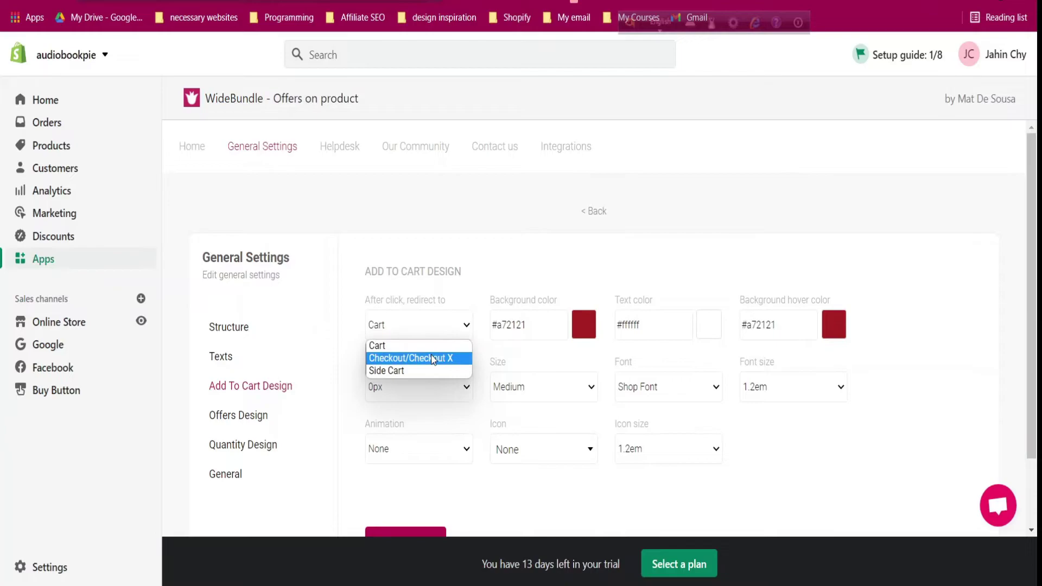
pyautogui.click(425, 333)
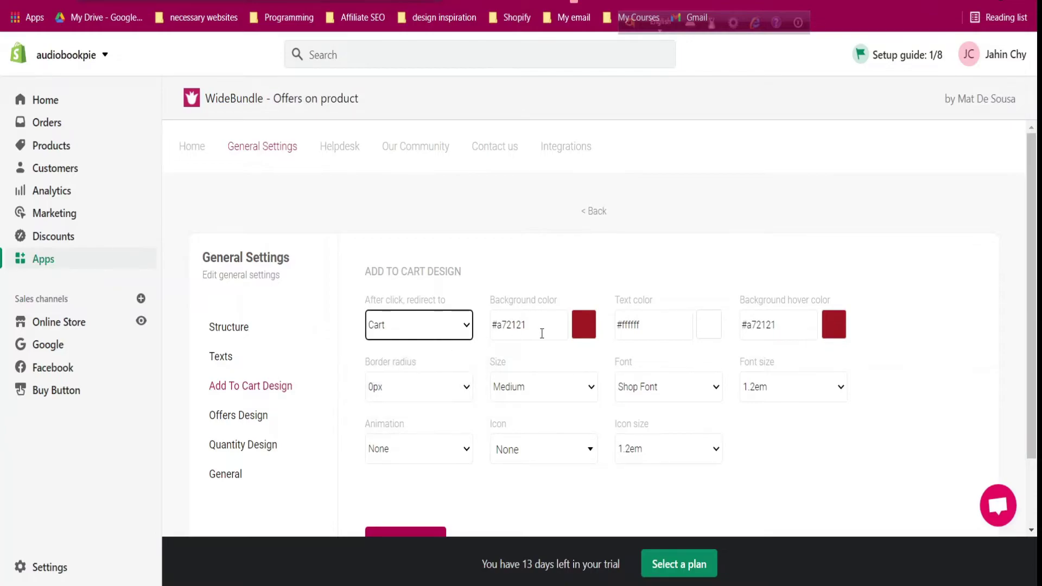
# Give the button background #000000 and a 10px border radius, and save
pyautogui.click(584, 326)
pyautogui.moveTo(597, 369); pyautogui.dragTo(565, 456)
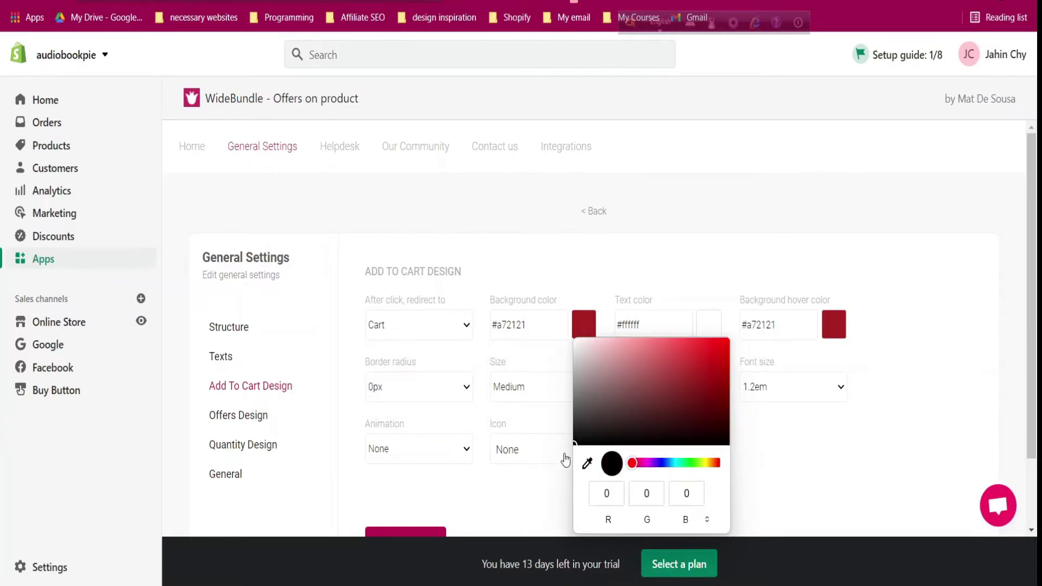
pyautogui.click(650, 268)
pyautogui.scroll(-2, 621, 296)
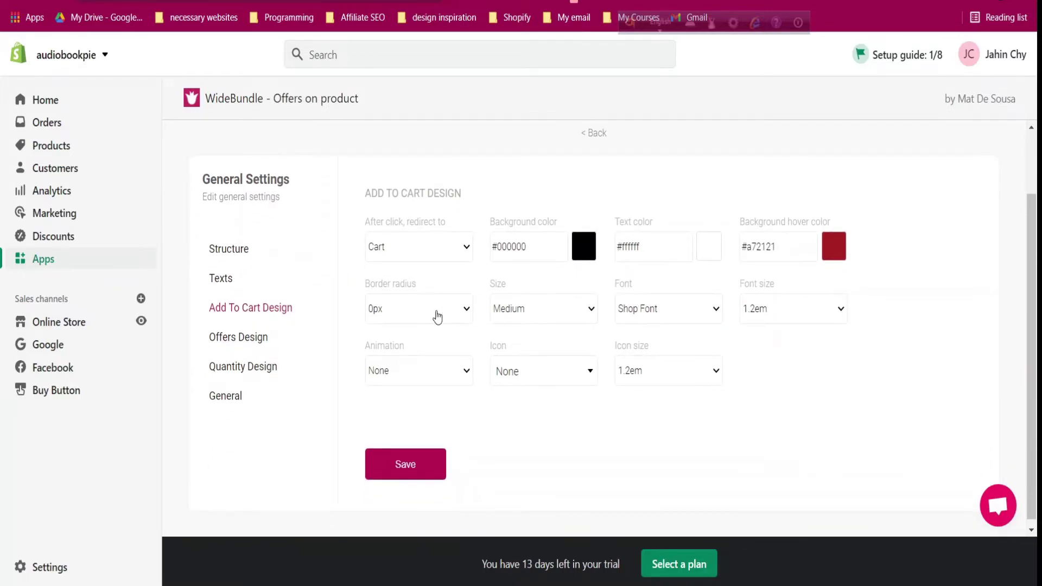
pyautogui.click(414, 318)
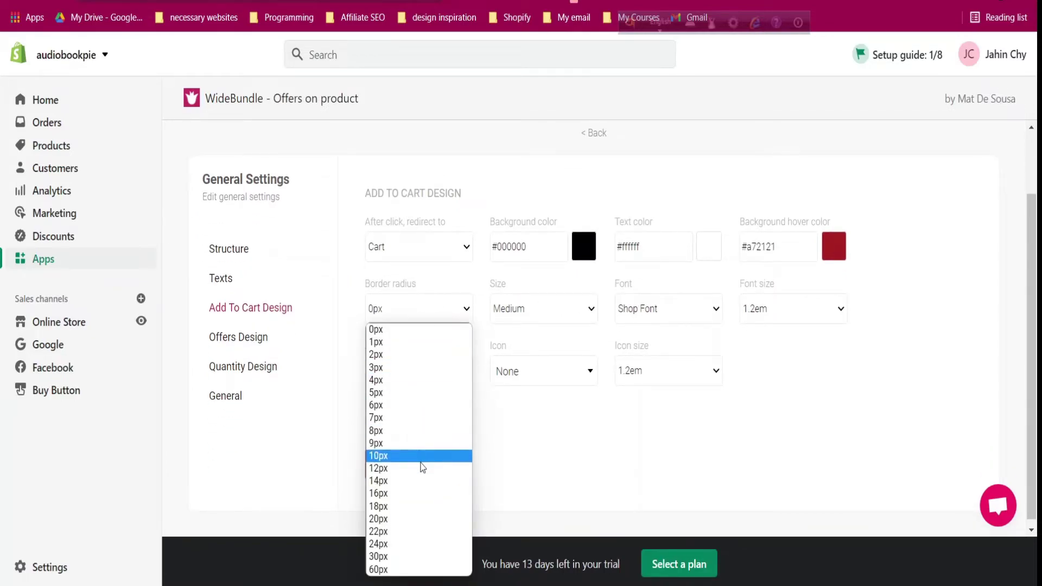
pyautogui.click(422, 458)
pyautogui.click(411, 464)
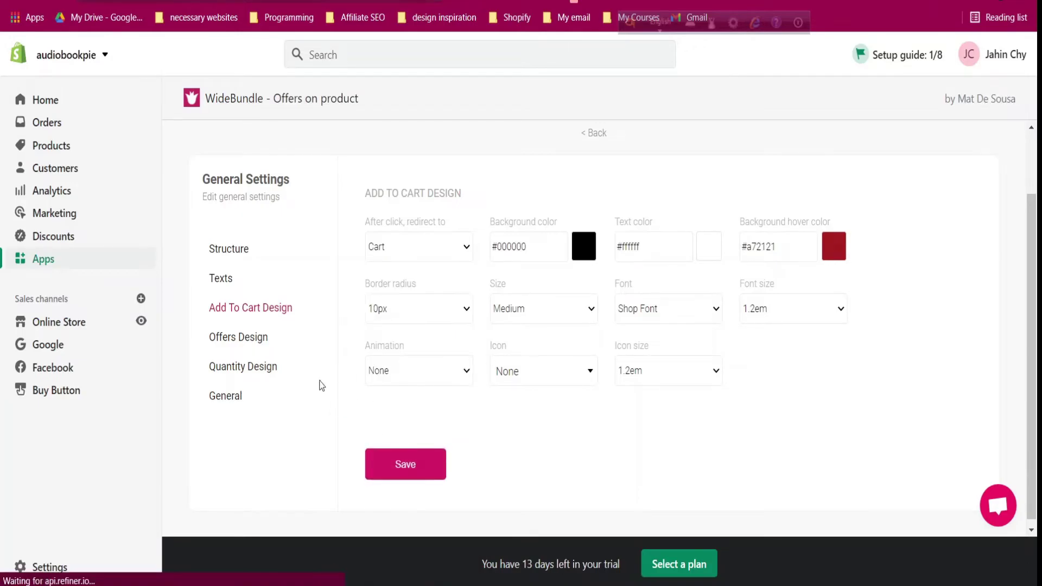
pyautogui.click(261, 416)
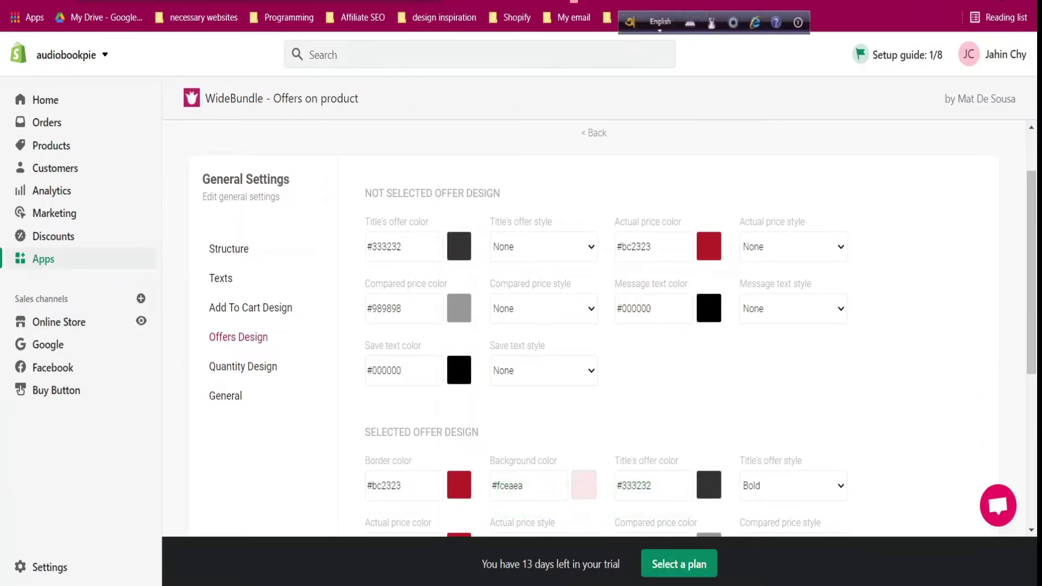
# Compare the storefront product page against the WideBundle offer design settings
pyautogui.click(706, 1)
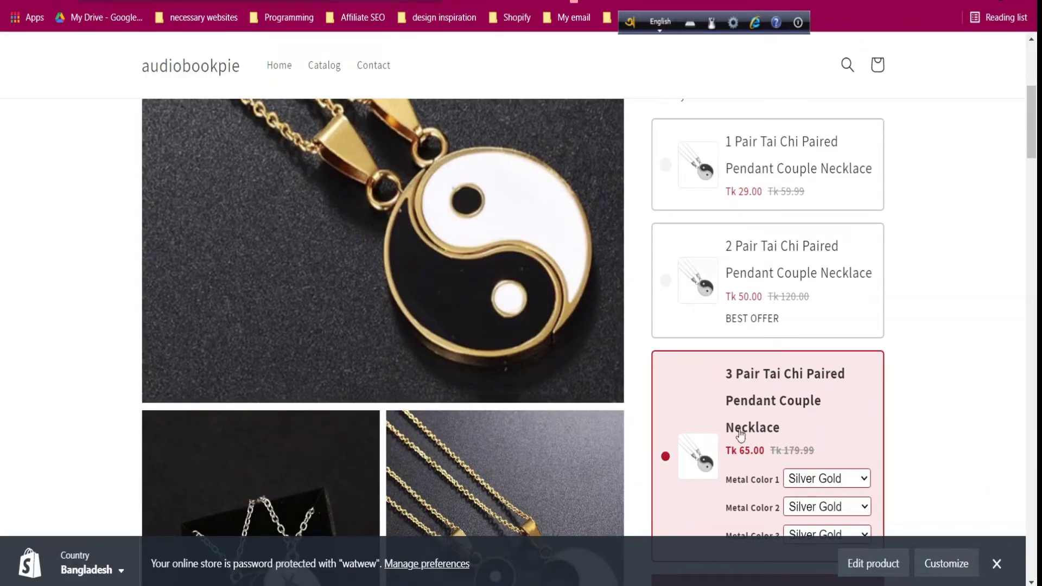
pyautogui.hotkey('ctrl', 'Tab')
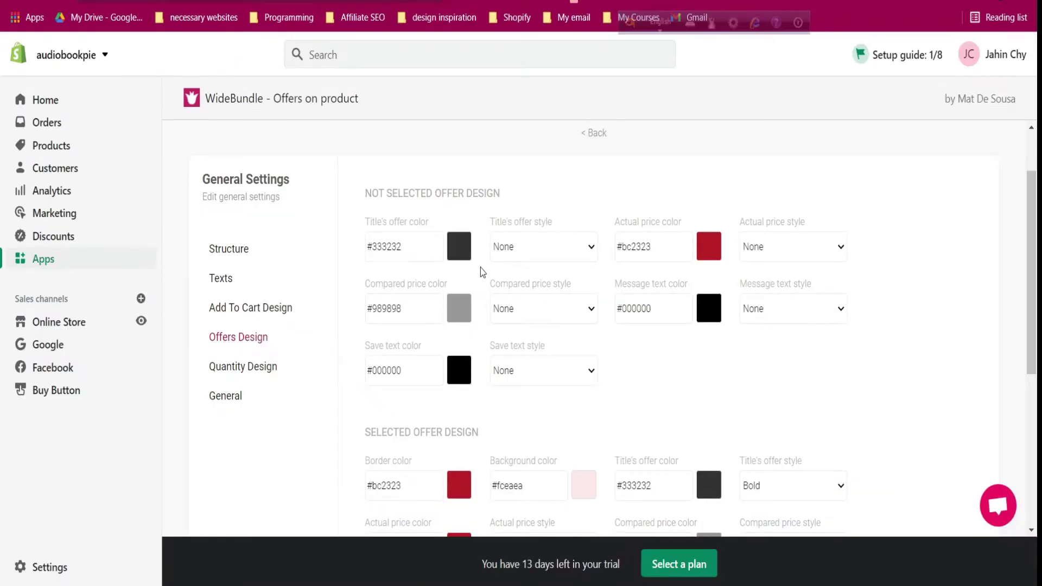
pyautogui.scroll(2, 700, 336)
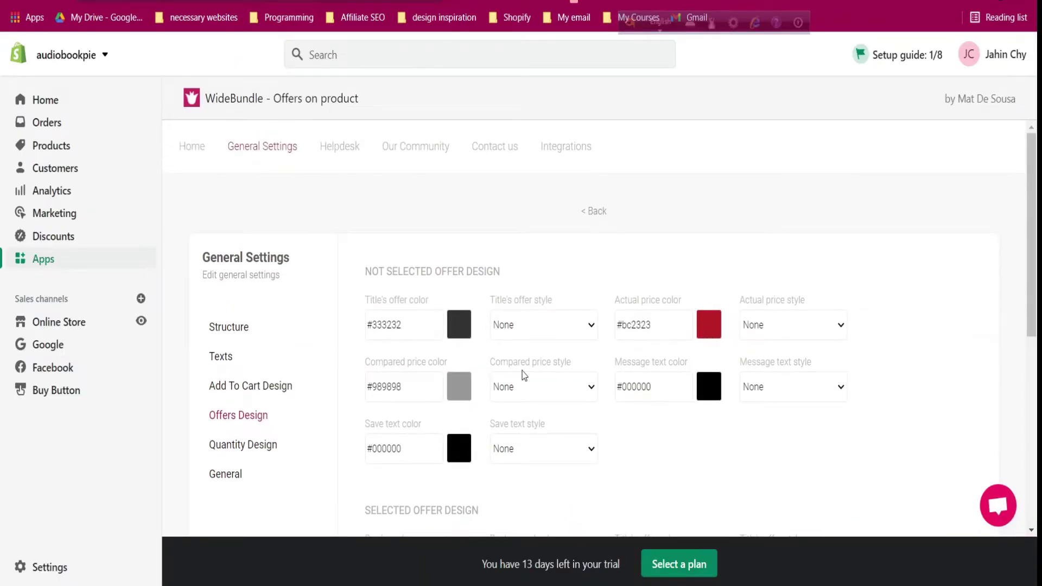
pyautogui.scroll(-2, 524, 376)
# In Quantity Design, leave Display Quantity Input at No, then go to General settings
pyautogui.click(274, 374)
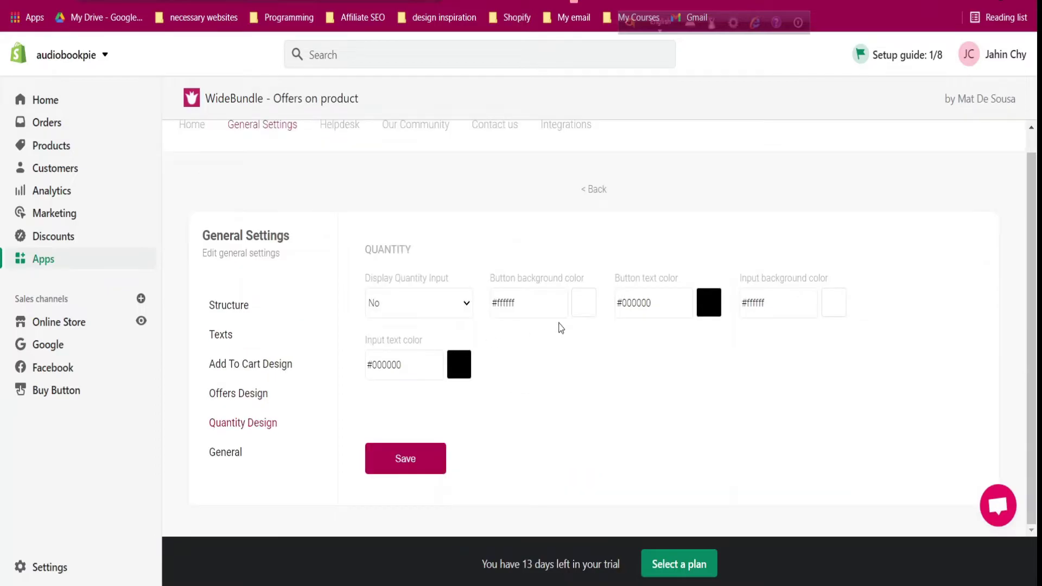
pyautogui.click(463, 306)
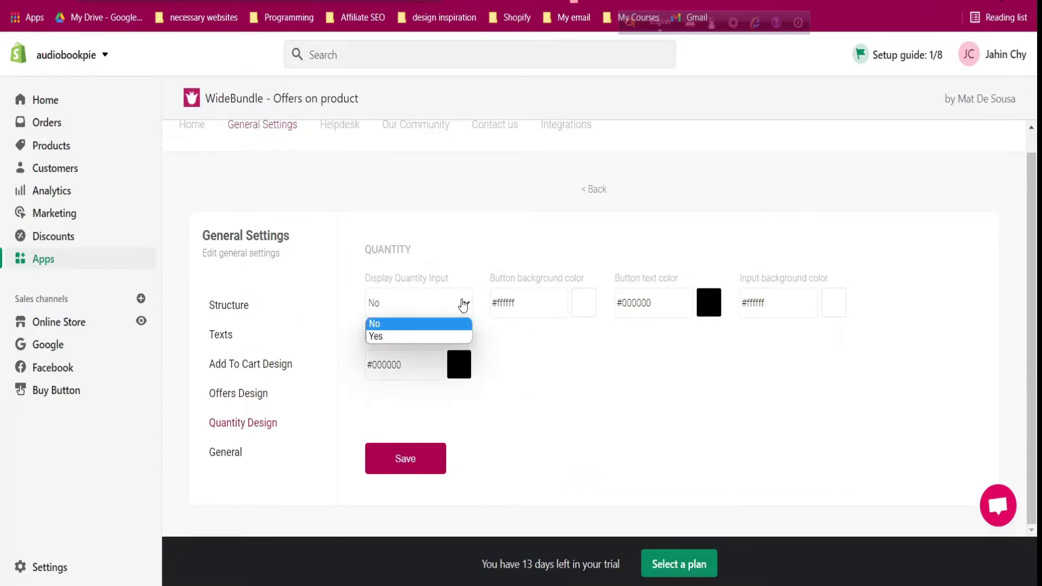
pyautogui.click(463, 305)
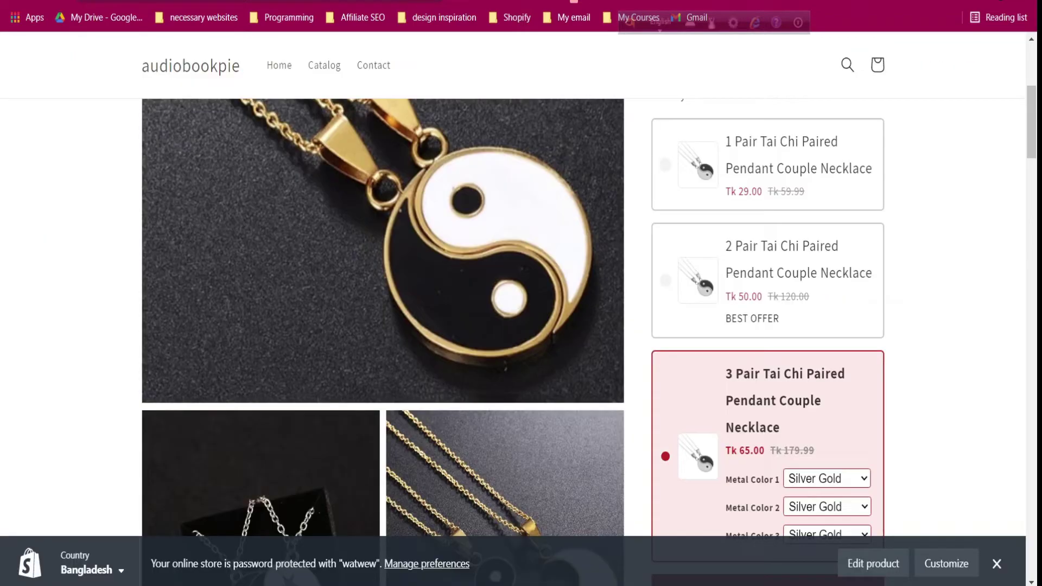
pyautogui.scroll(4, 696, 265)
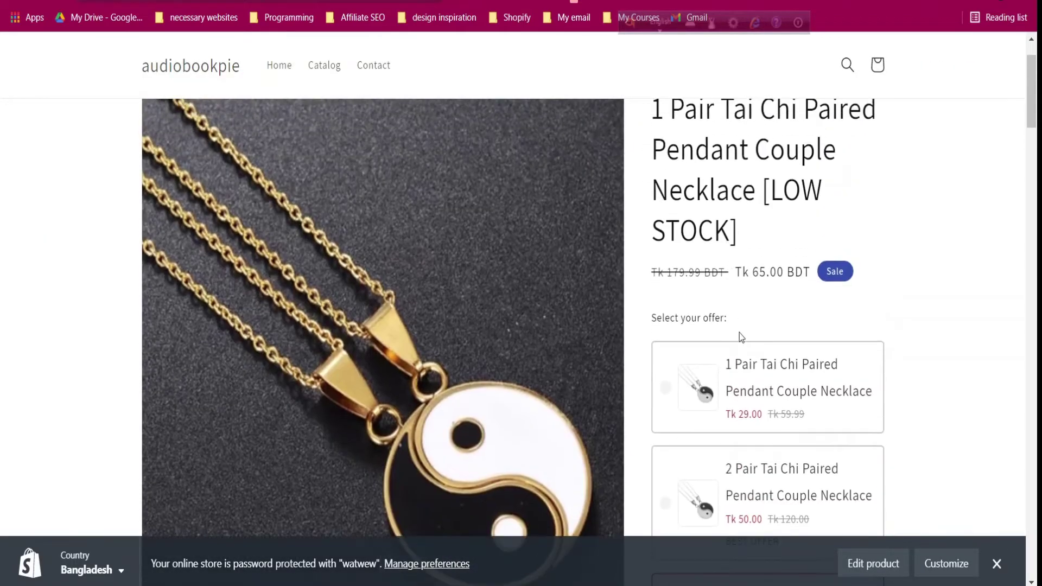
pyautogui.scroll(-3, 741, 334)
pyautogui.scroll(-3, 741, 334)
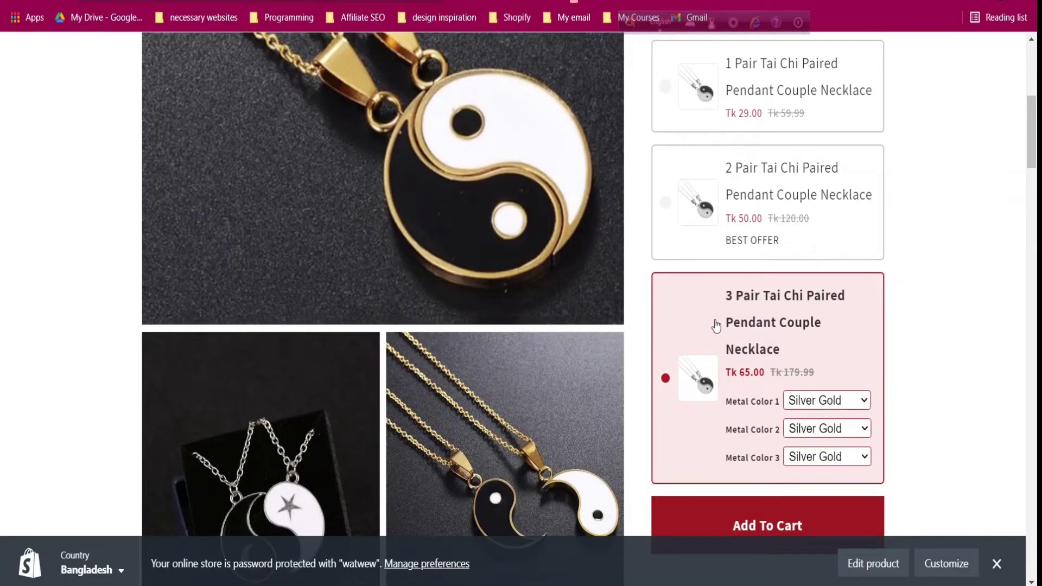
pyautogui.scroll(1, 715, 324)
pyautogui.scroll(1, 717, 324)
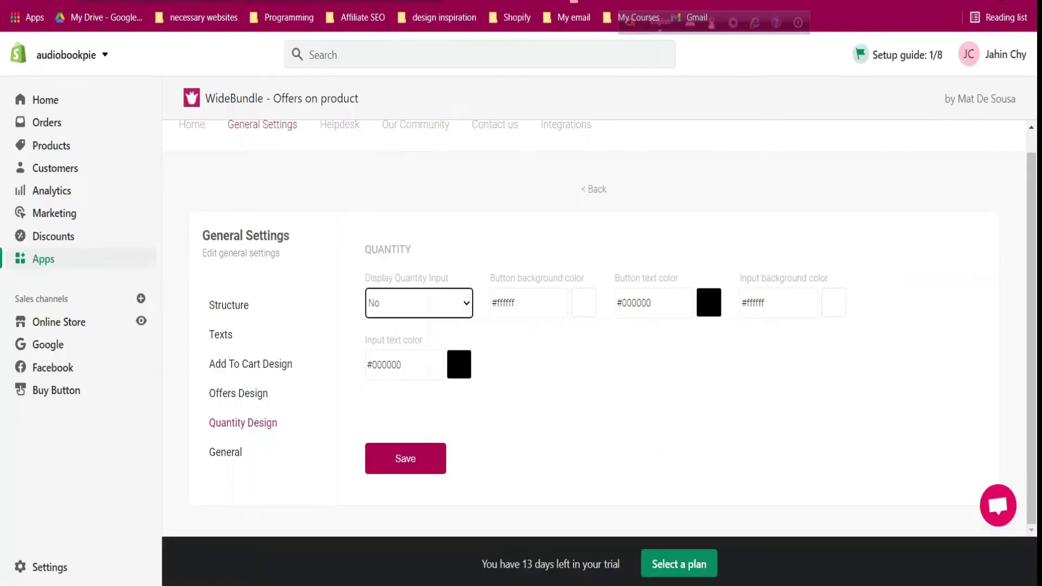
pyautogui.click(401, 302)
pyautogui.click(401, 302)
pyautogui.click(230, 453)
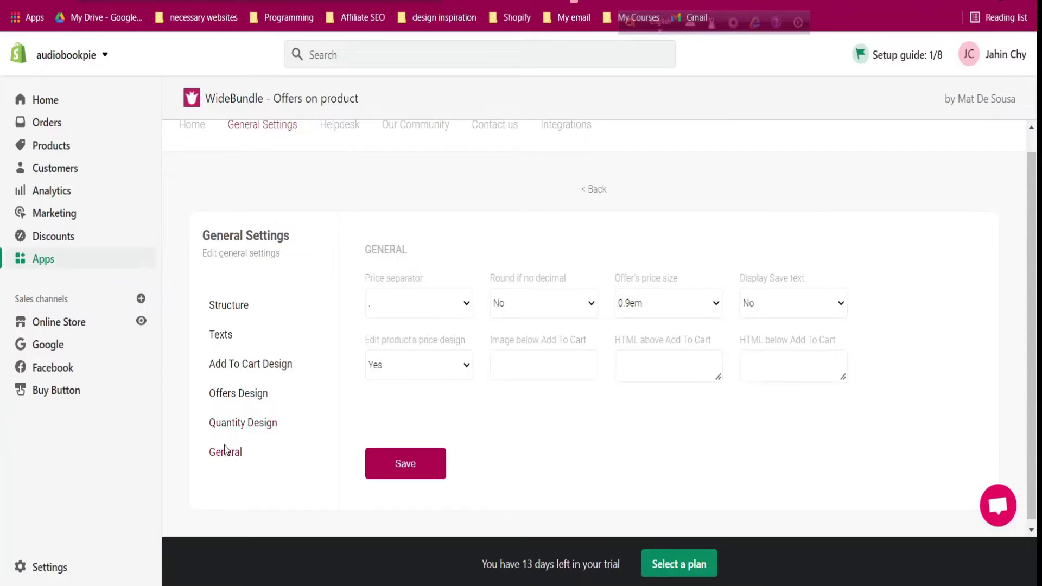
# Leave the price separator unchanged and save the Minimal offer structure
pyautogui.click(429, 306)
pyautogui.click(428, 306)
pyautogui.click(428, 305)
pyautogui.click(429, 306)
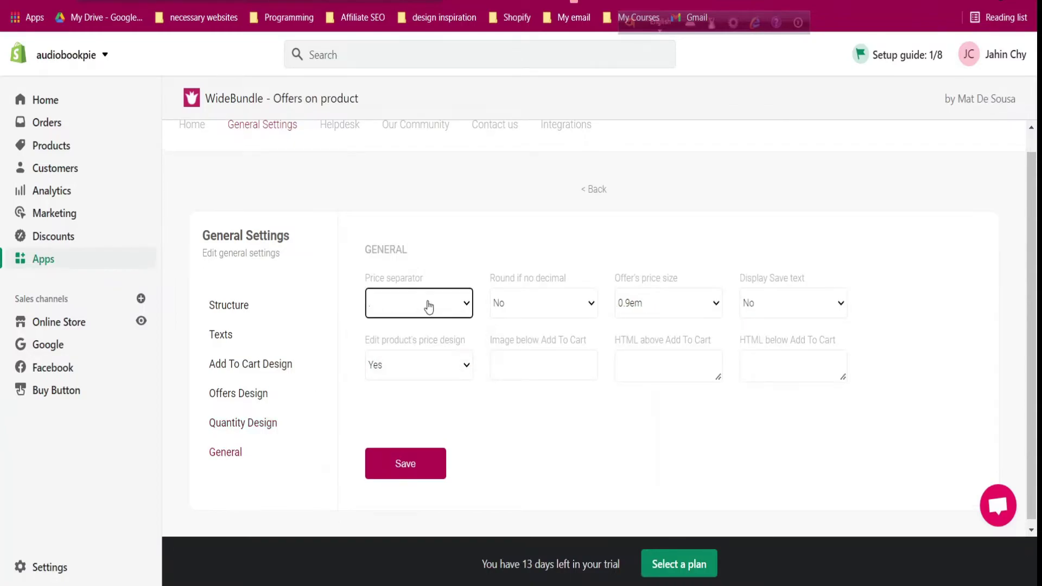
pyautogui.click(240, 309)
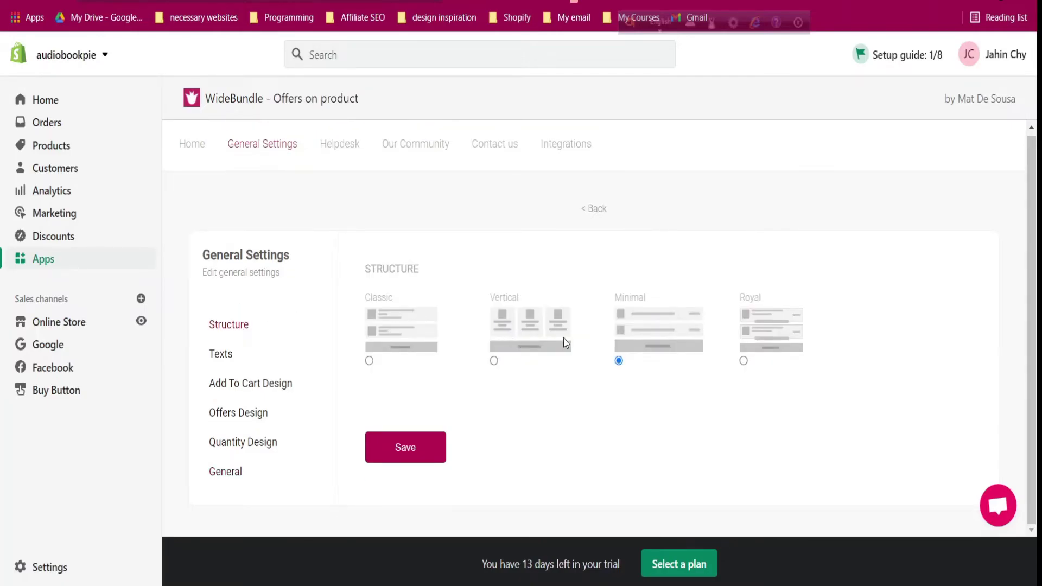
pyautogui.click(411, 451)
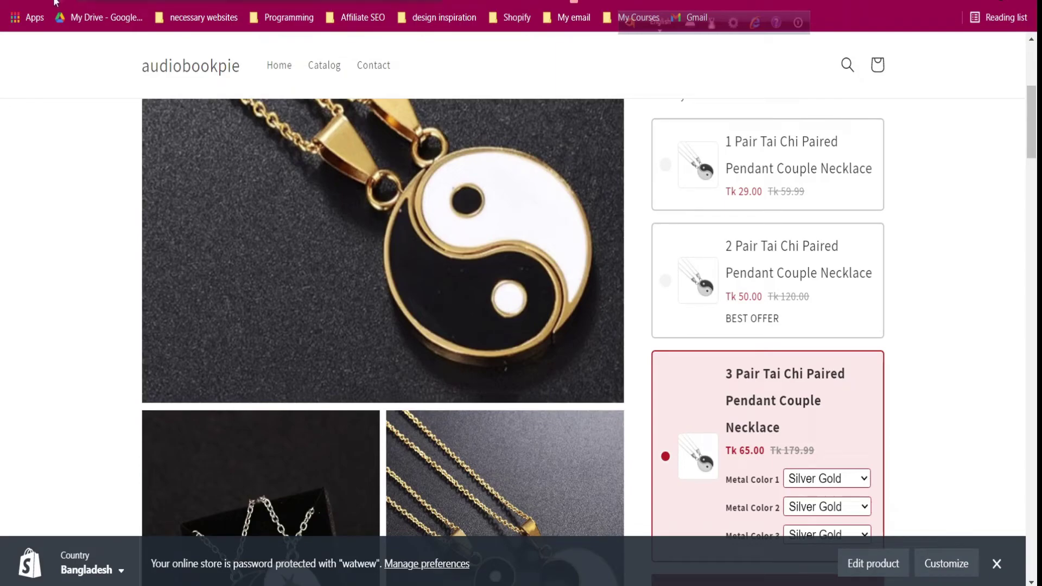
# Reload the storefront and try the 2 Pair and 1 Pair offers in the new layout
pyautogui.click(54, 2)
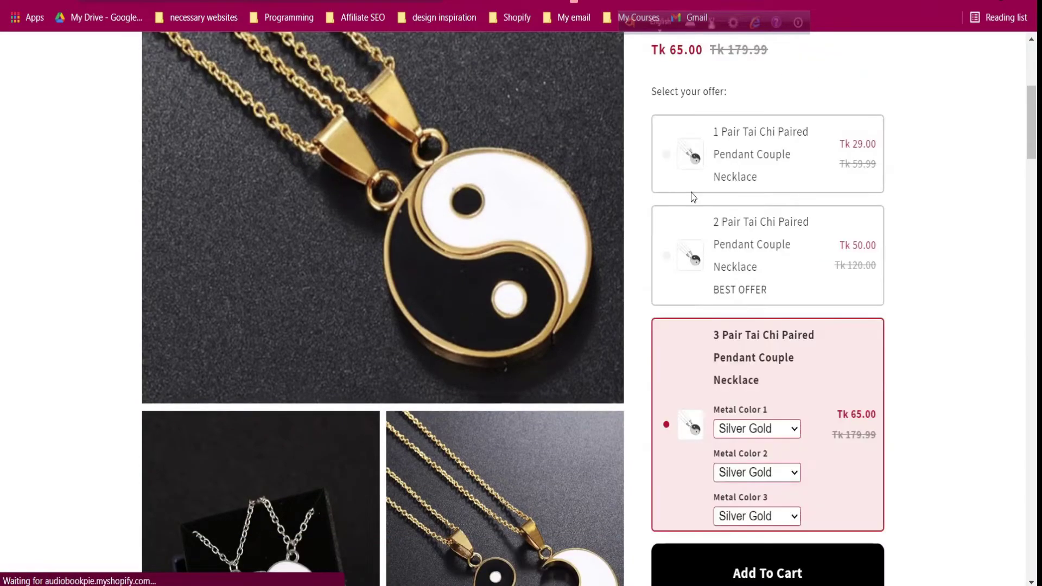
pyautogui.click(797, 217)
pyautogui.click(736, 193)
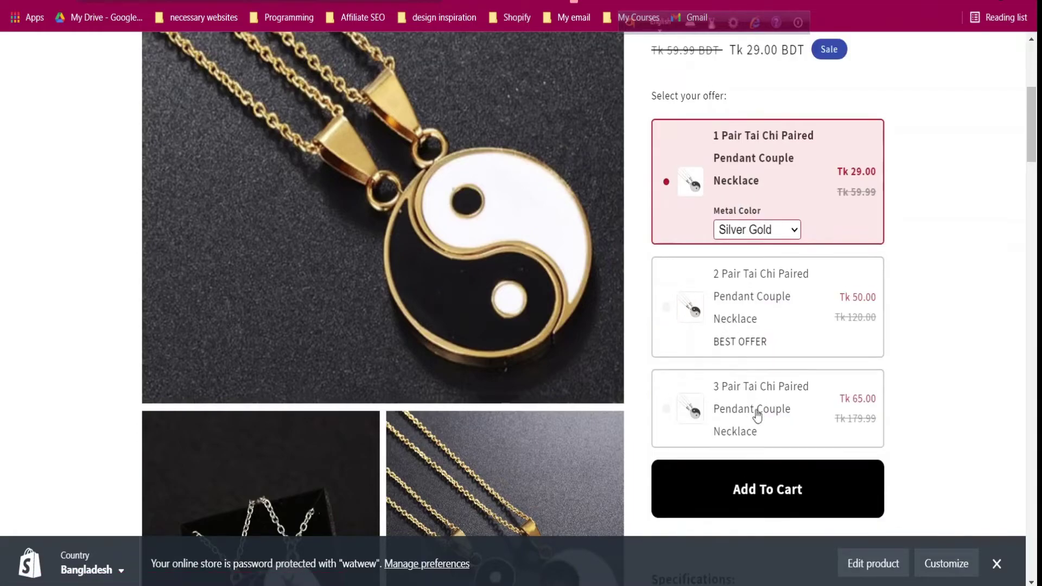
# Keep the Add To Cart button size Medium, set its icon to Cart 1, and save
pyautogui.hotkey('ctrl', 'Tab')
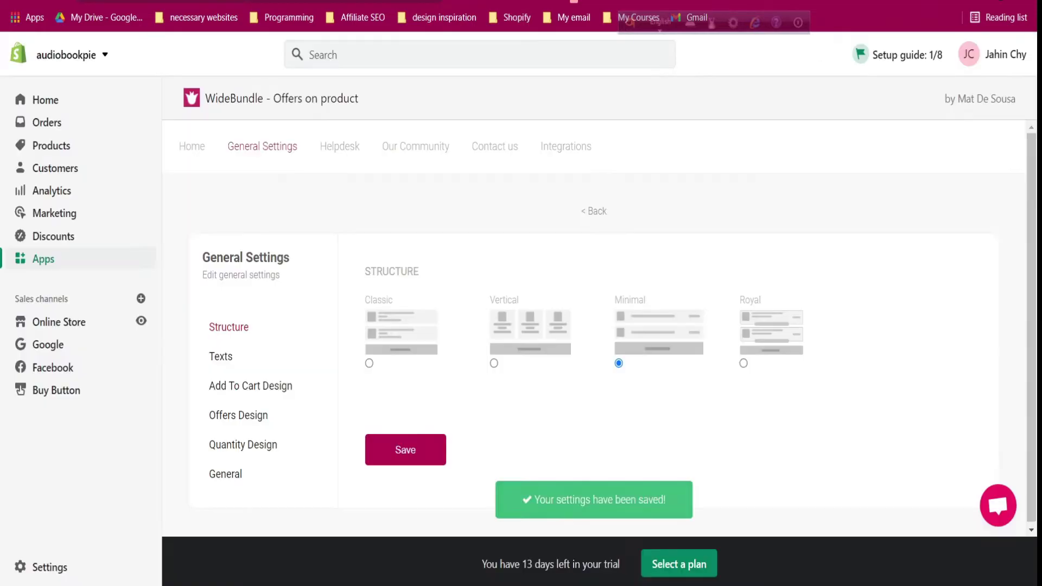
pyautogui.click(262, 390)
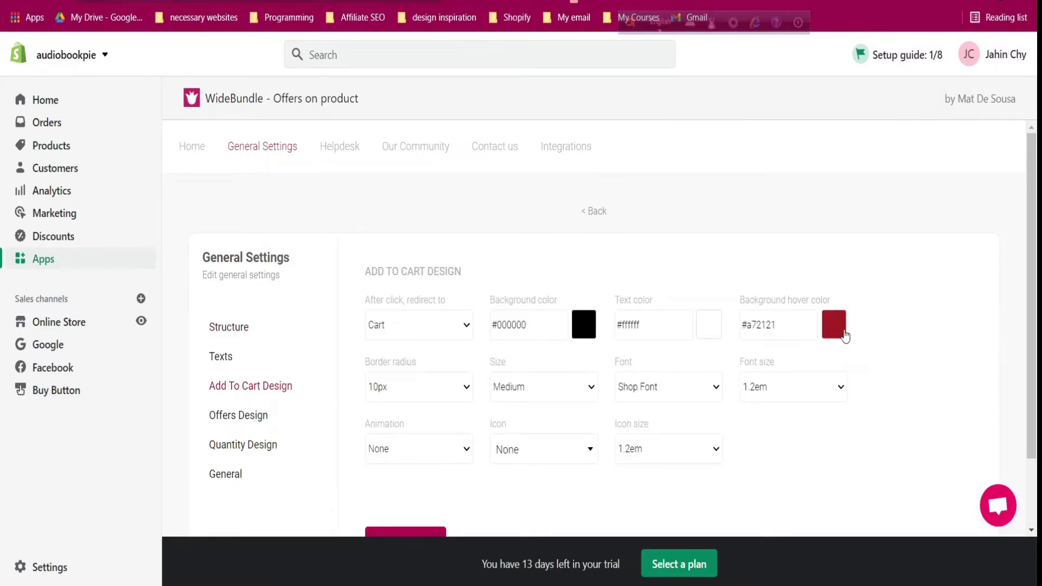
pyautogui.click(521, 395)
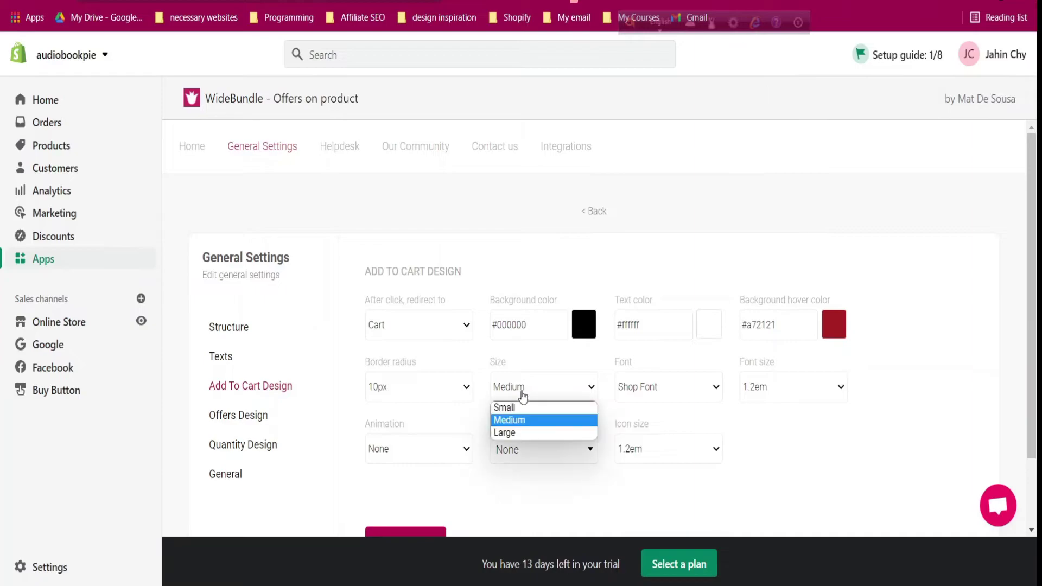
pyautogui.click(522, 396)
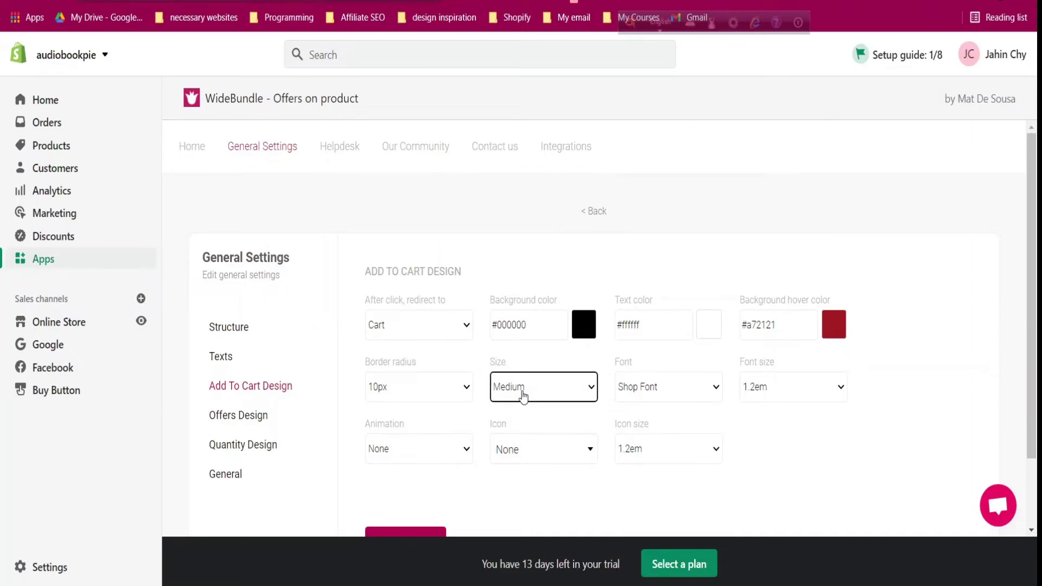
pyautogui.click(525, 456)
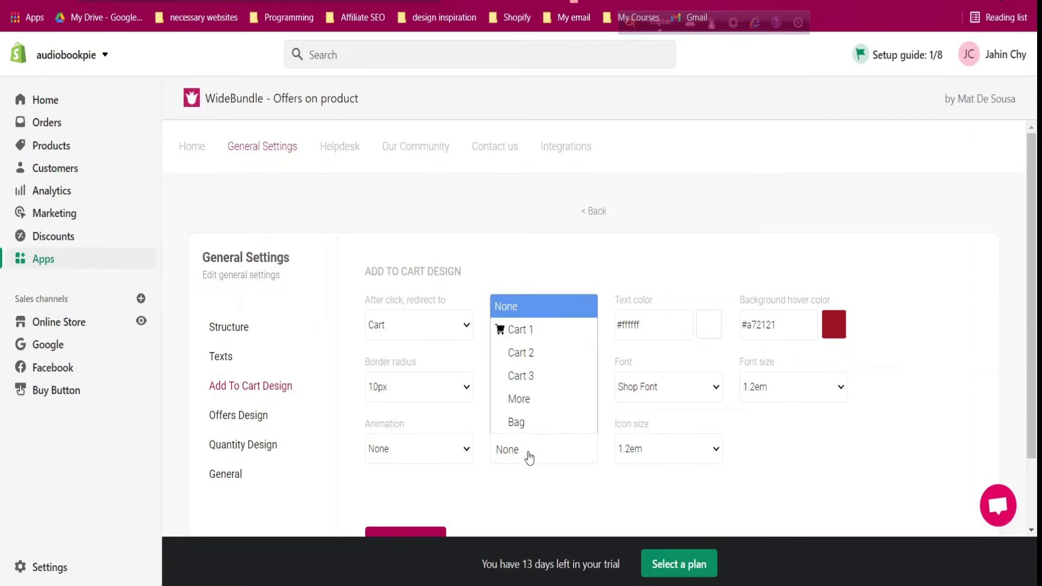
pyautogui.click(516, 331)
pyautogui.scroll(-2, 431, 467)
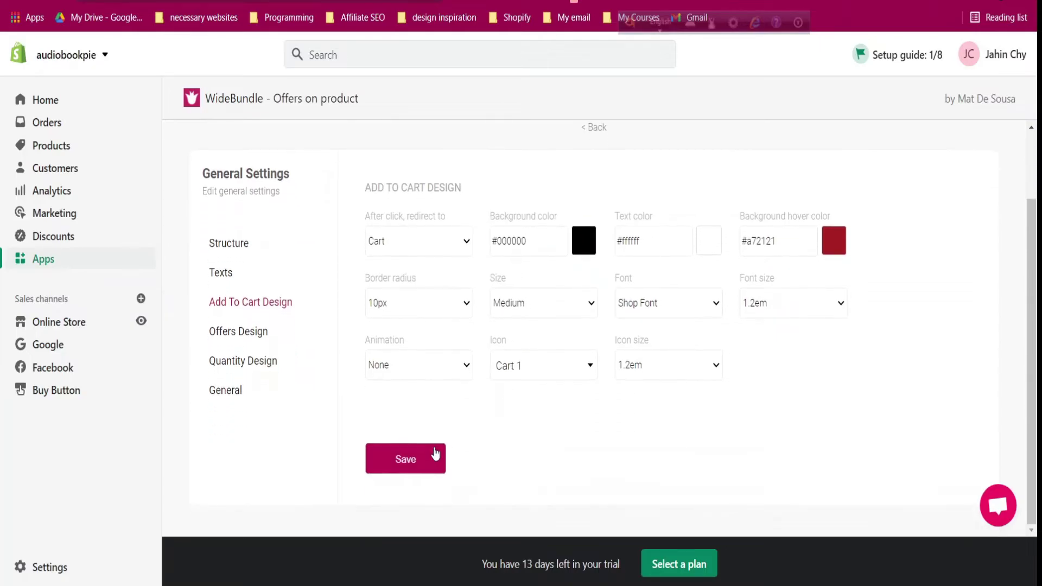
pyautogui.click(432, 465)
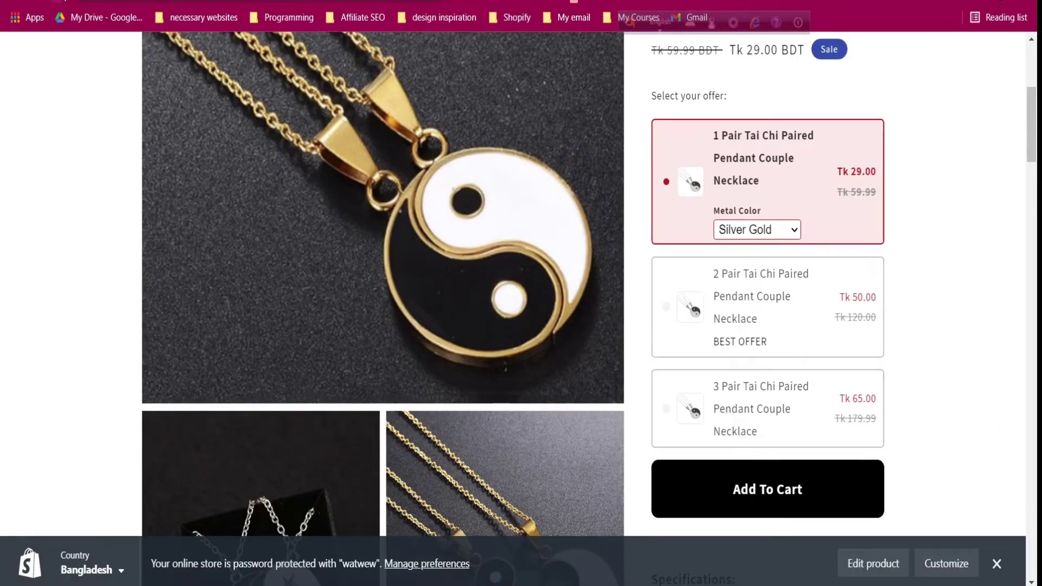
# Reload the storefront product page to check the button's cart icon, then return to WideBundle
pyautogui.scroll(-3, 666, 260)
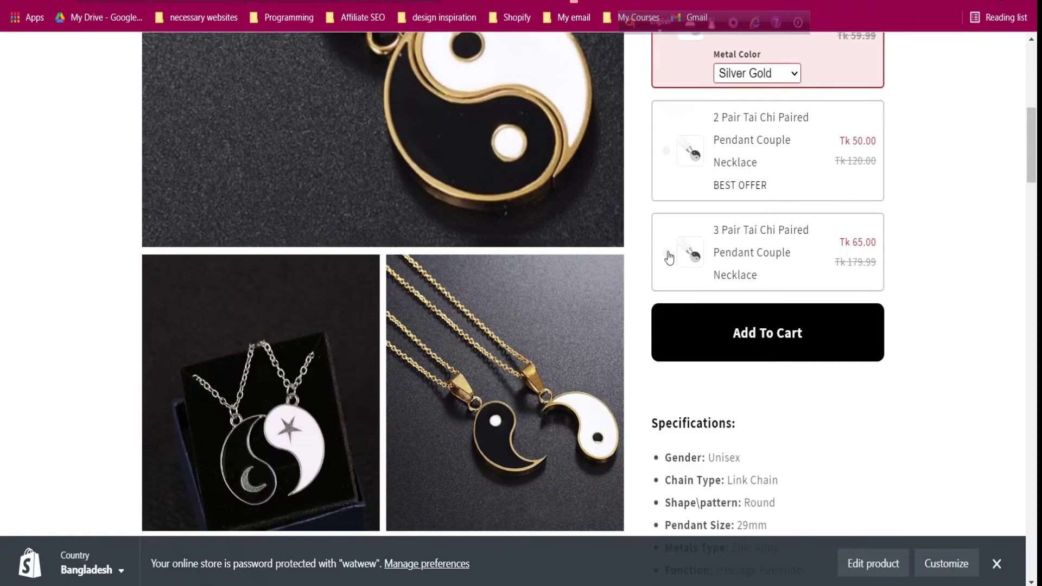
pyautogui.press('F5')
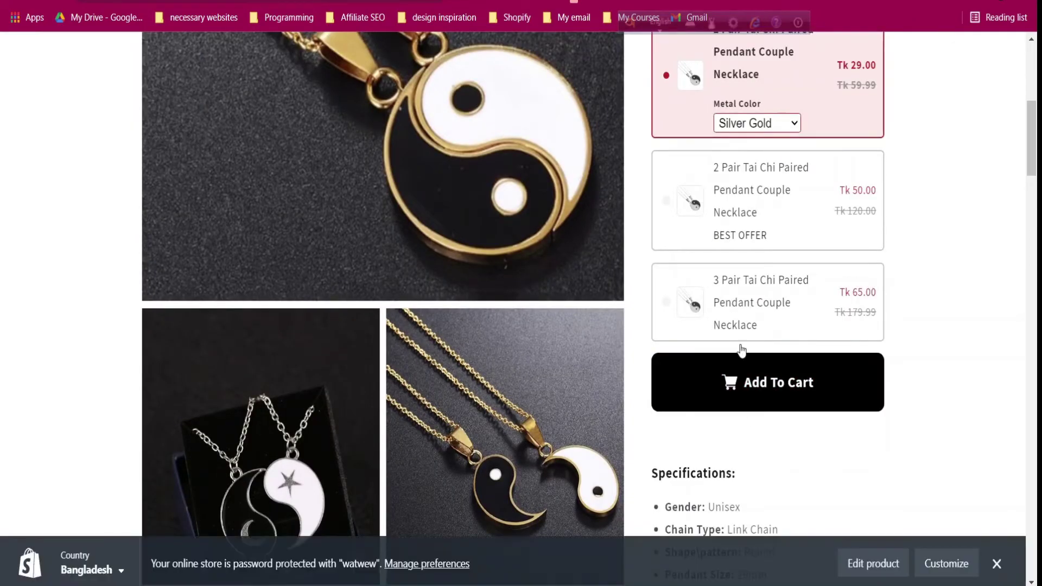
pyautogui.scroll(4, 742, 349)
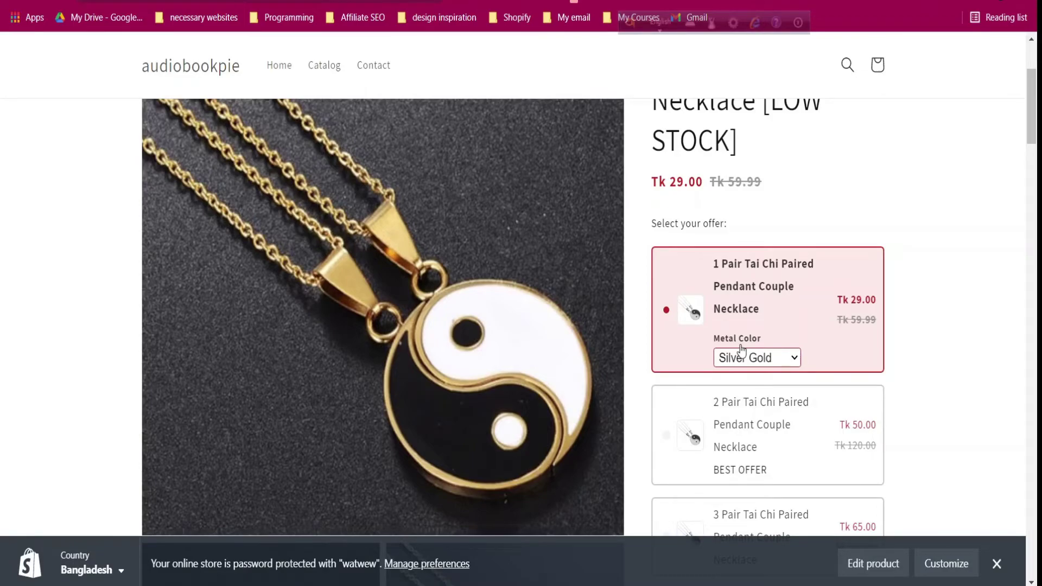
pyautogui.hotkey('ctrl', 'Tab')
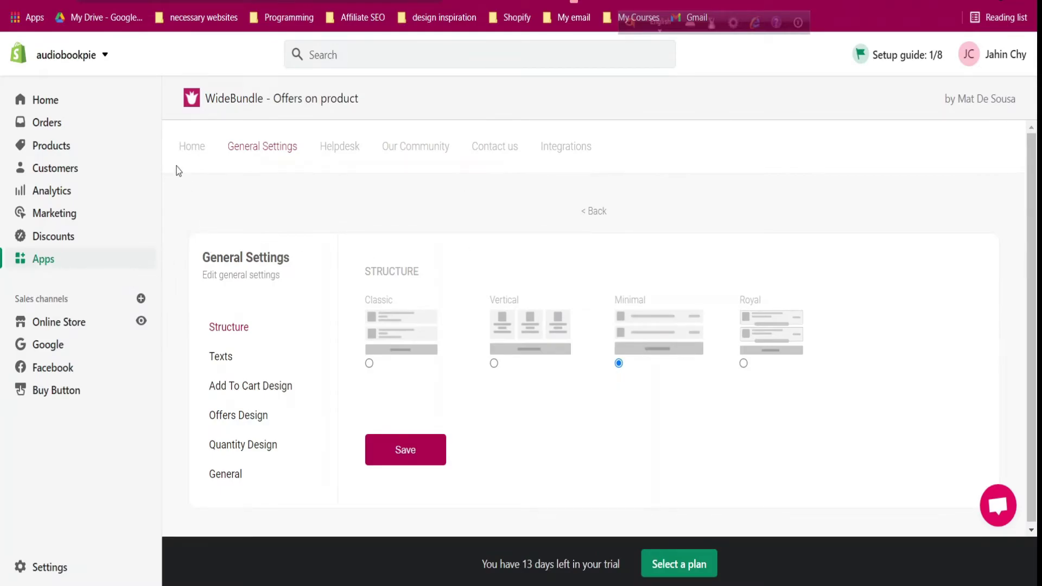
# Browse the WideBundle home page down to Products, then go back to the Shopify product list
pyautogui.click(185, 148)
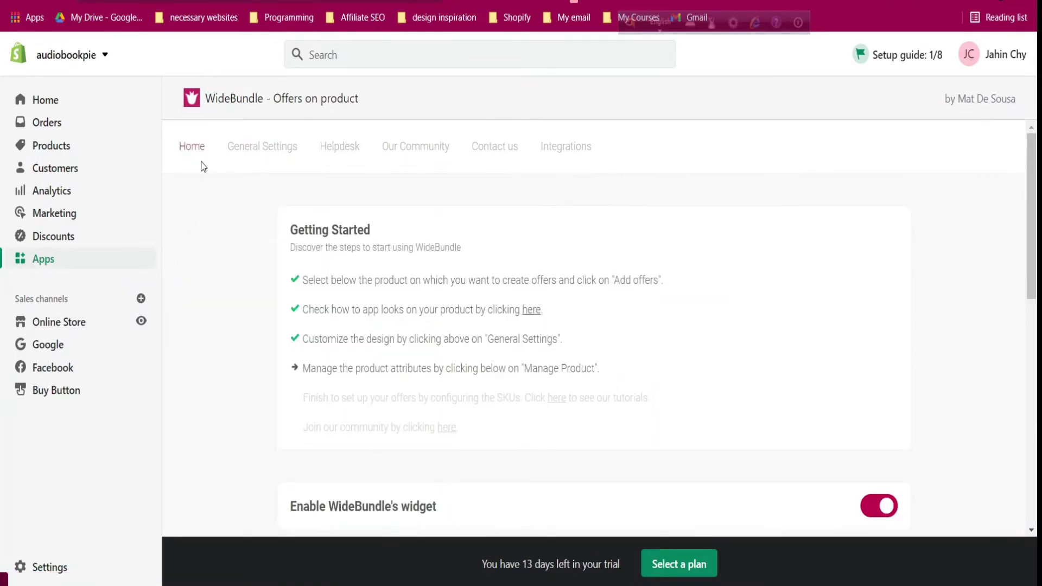
pyautogui.scroll(-7, 442, 243)
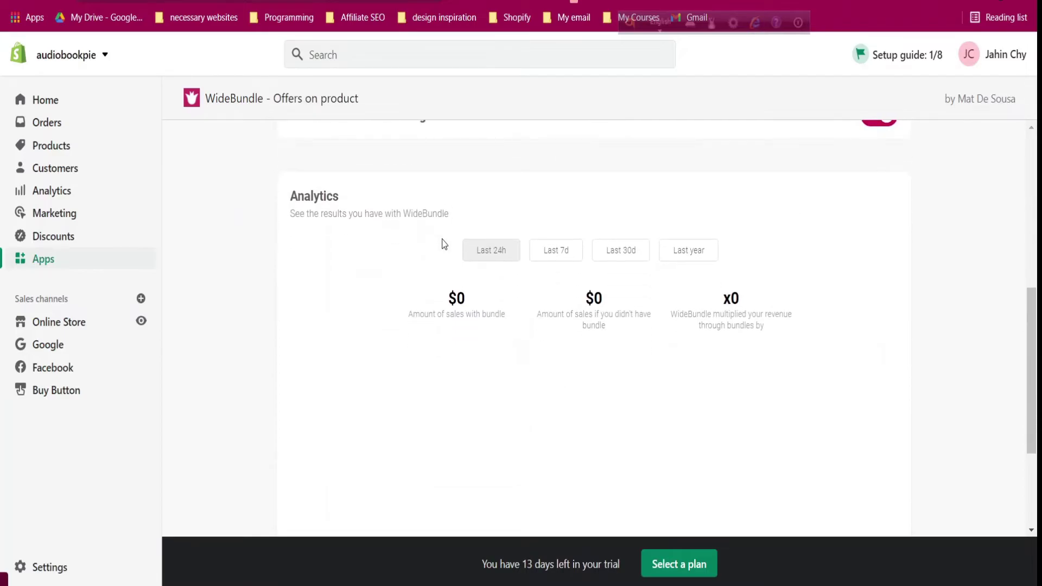
pyautogui.scroll(7, 442, 243)
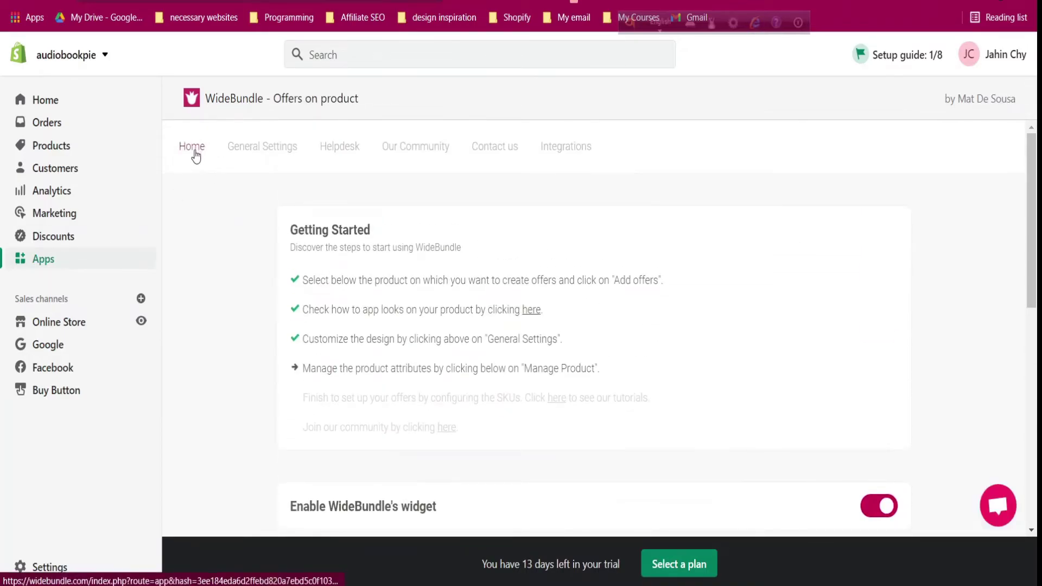
pyautogui.scroll(-10, 478, 304)
pyautogui.scroll(10, 478, 307)
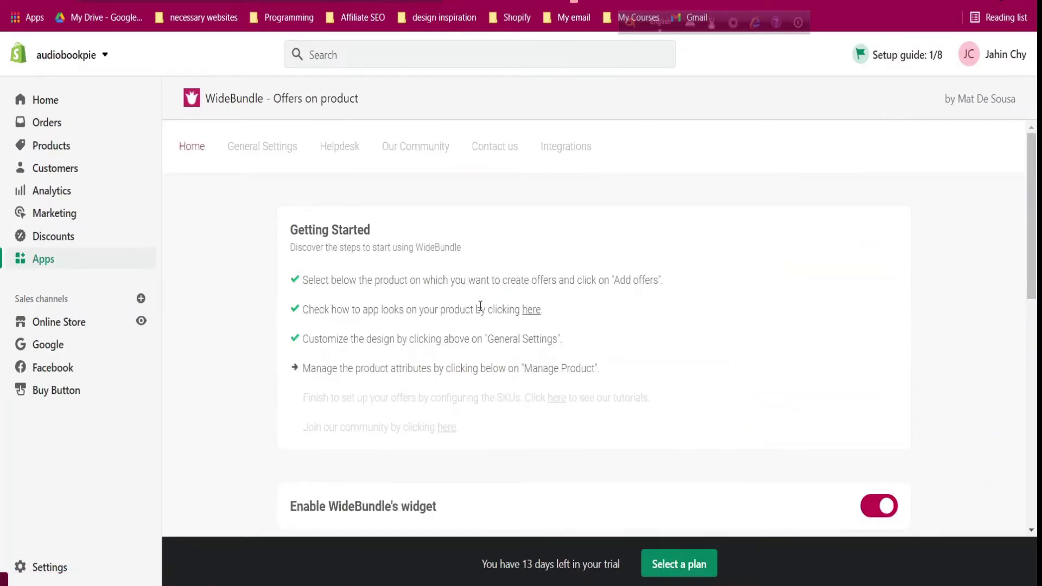
pyautogui.scroll(-10, 711, 344)
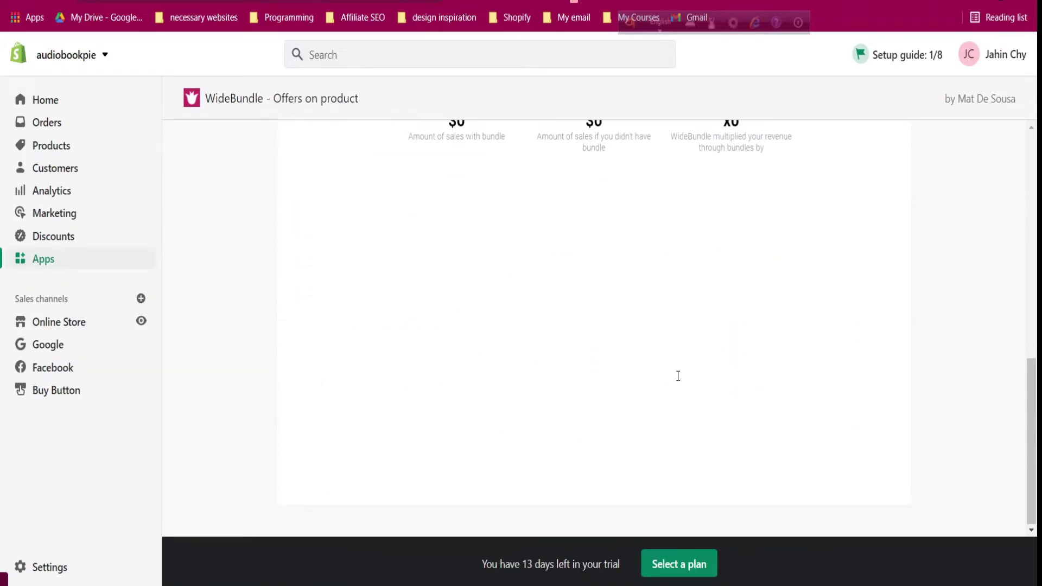
pyautogui.scroll(-3, 706, 380)
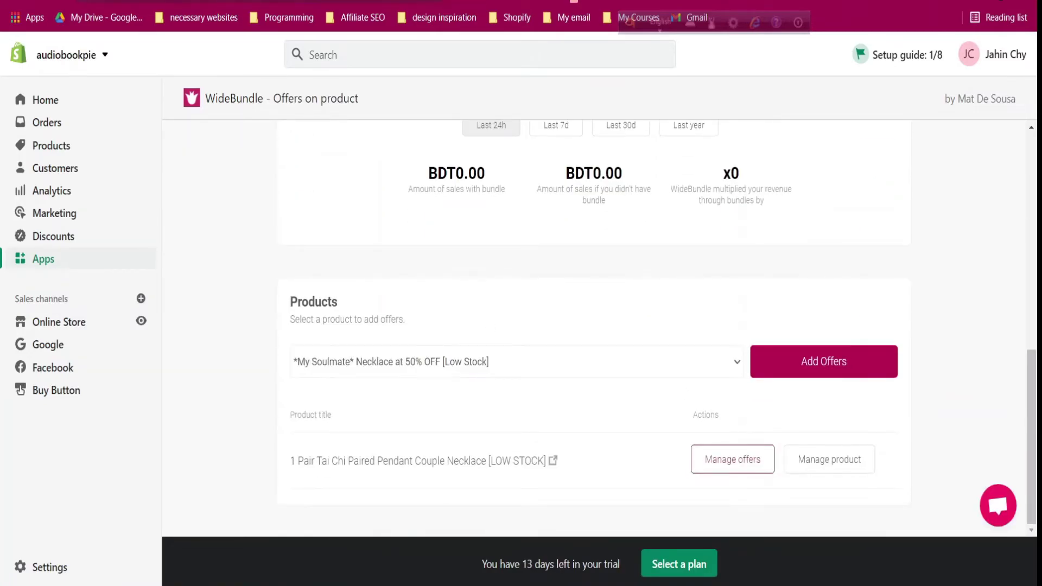
pyautogui.hotkey('alt', 'Left')
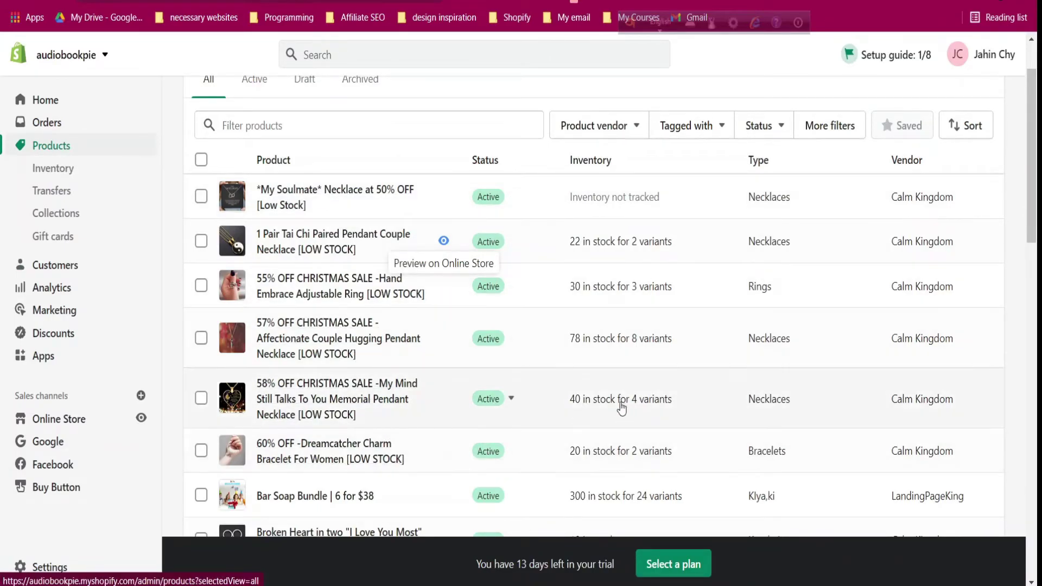
# Preview the Broken Heart 'I Love You Most' Couple Keychain on the online store
pyautogui.scroll(-4, 611, 392)
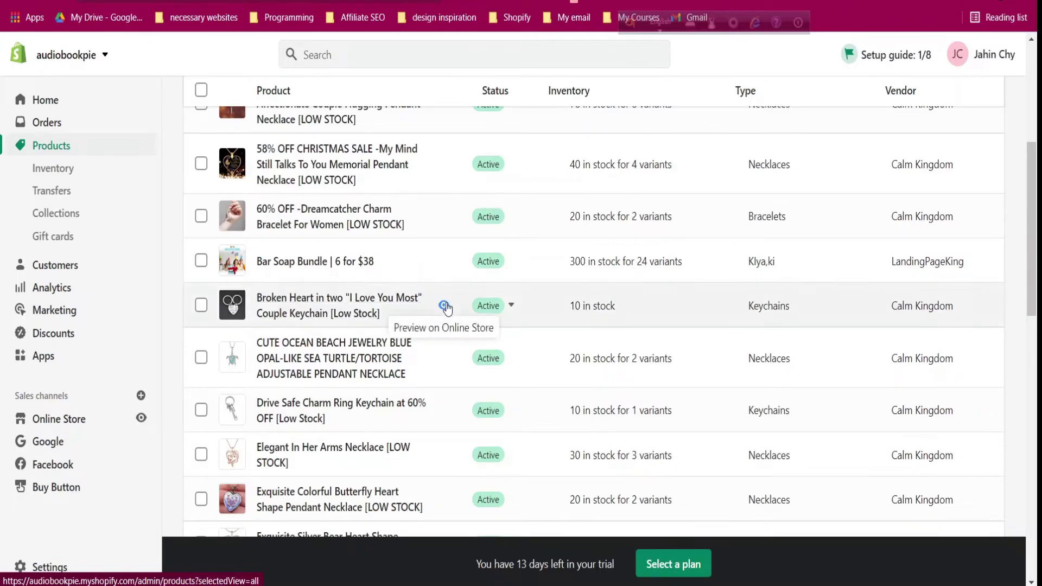
pyautogui.click(444, 305)
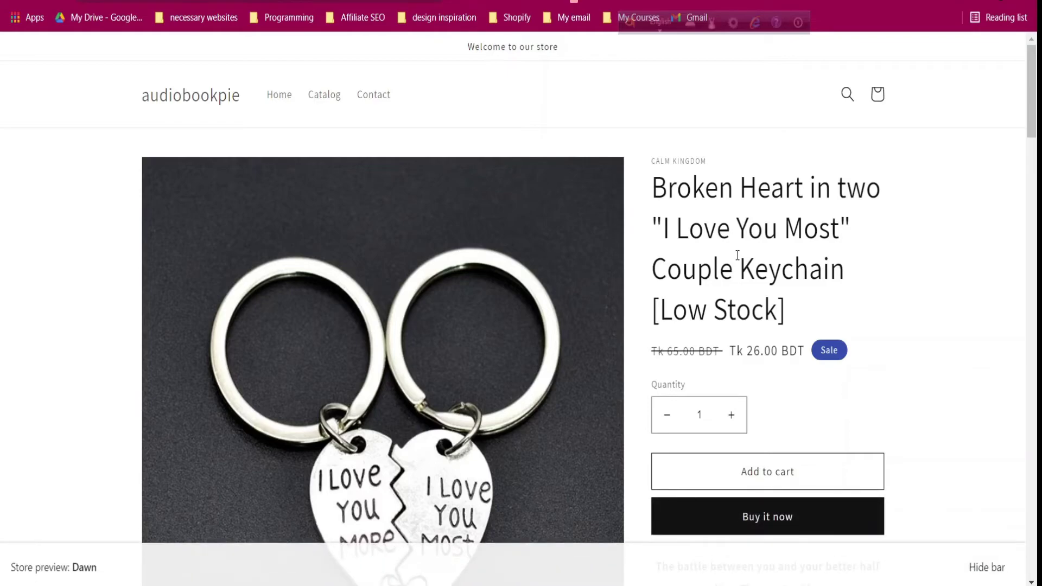
# Choose the Broken Heart 'I Love You Most' Couple Keychain as the WideBundle product and add offers
pyautogui.click(574, 1)
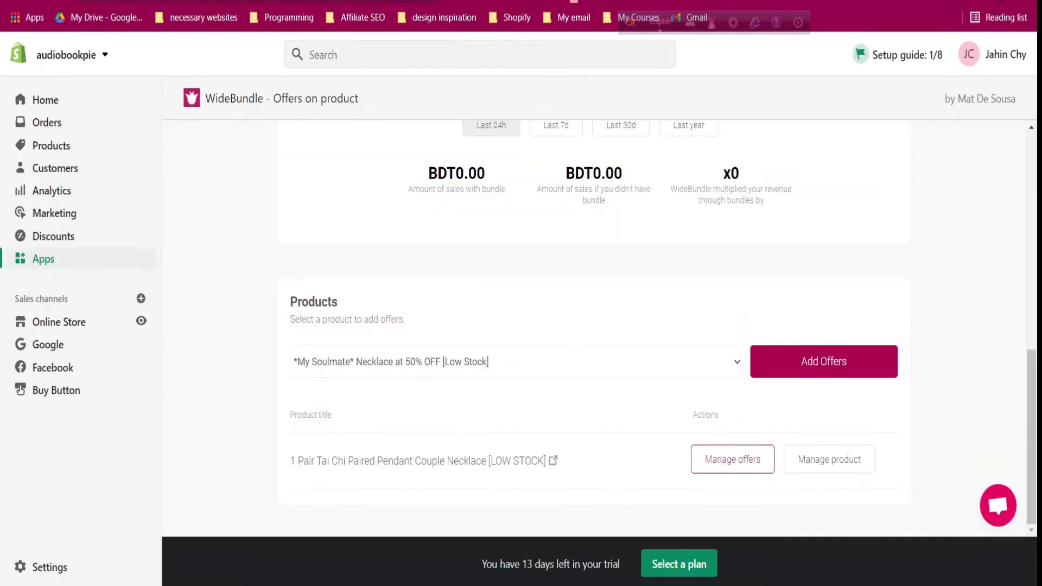
pyautogui.click(535, 376)
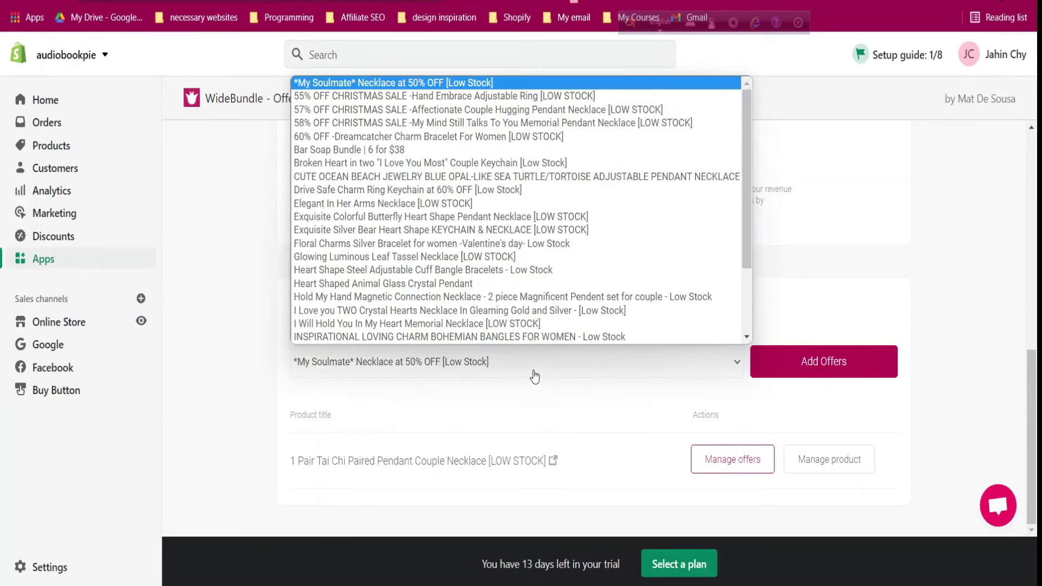
pyautogui.click(442, 163)
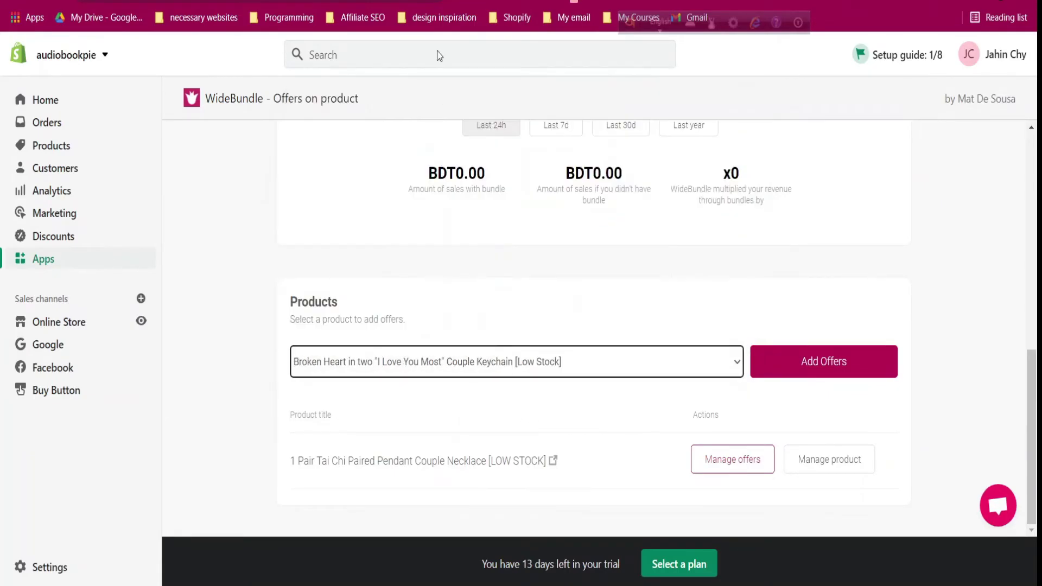
pyautogui.click(437, 1)
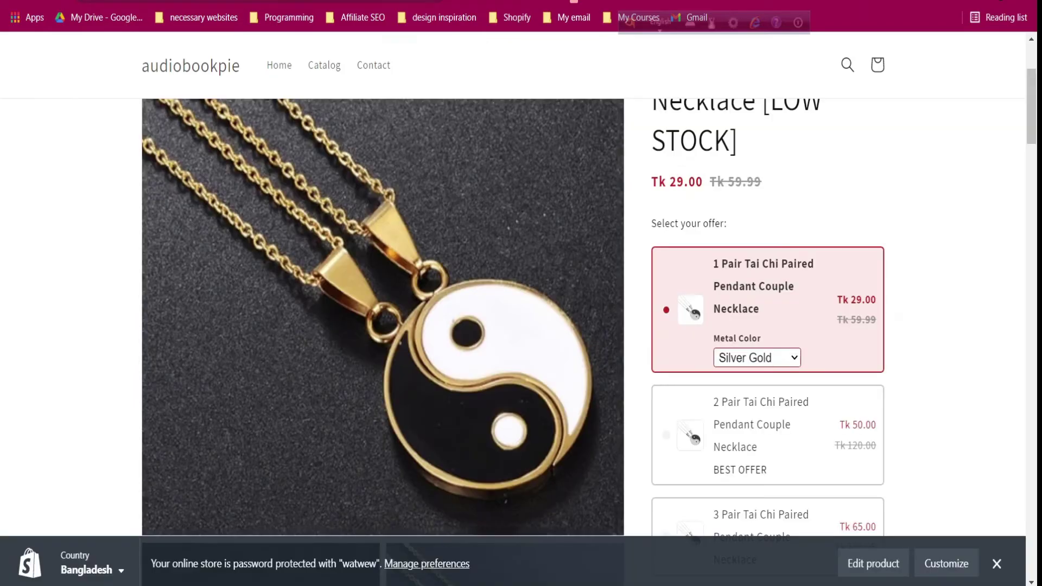
pyautogui.click(573, 1)
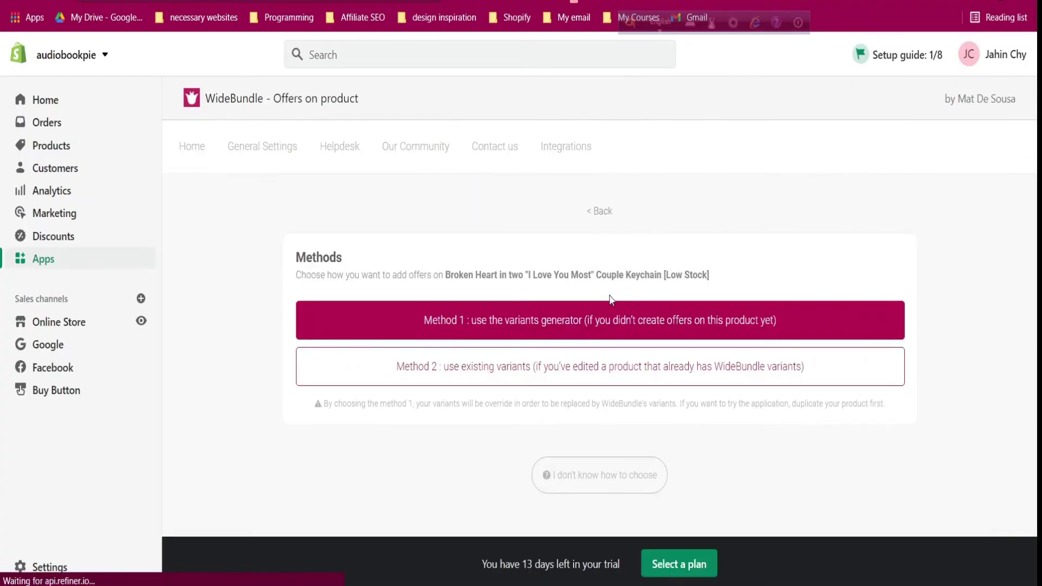
# Use the variants generator and title the first offer '1x Couple Keychain'
pyautogui.click(548, 331)
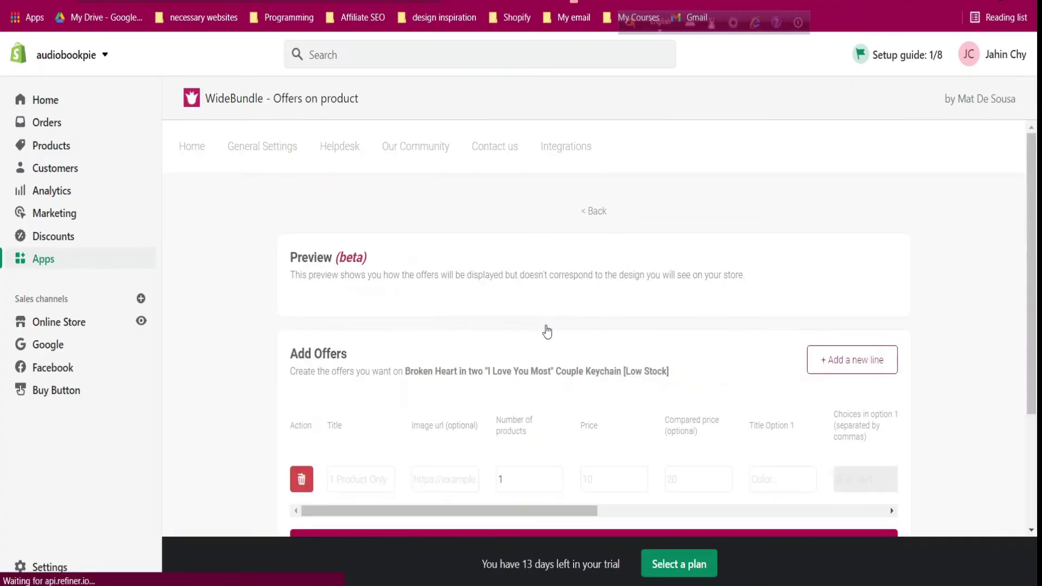
pyautogui.scroll(-2, 321, 377)
pyautogui.click(358, 315)
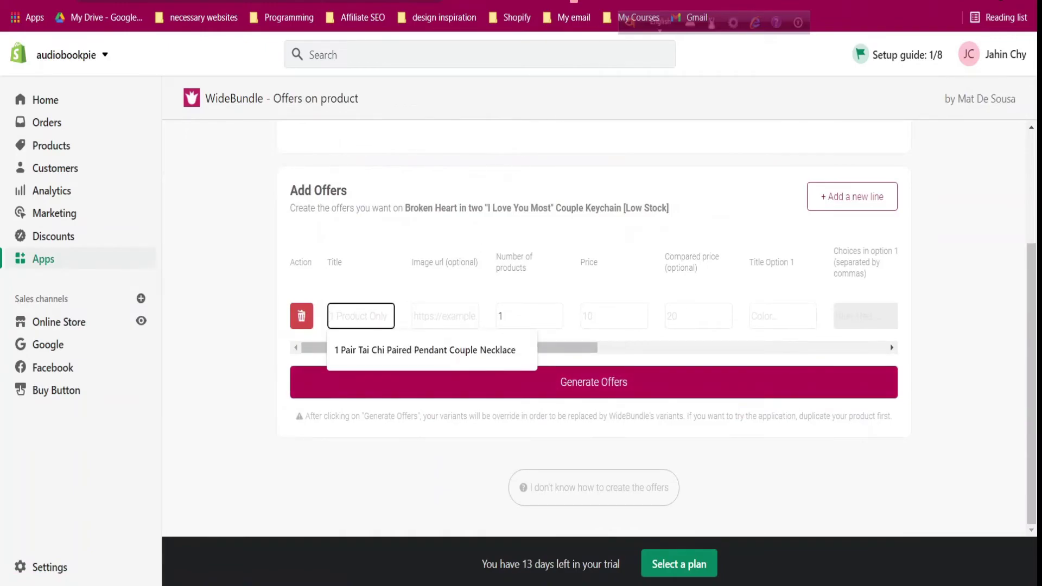
pyautogui.click(574, 1)
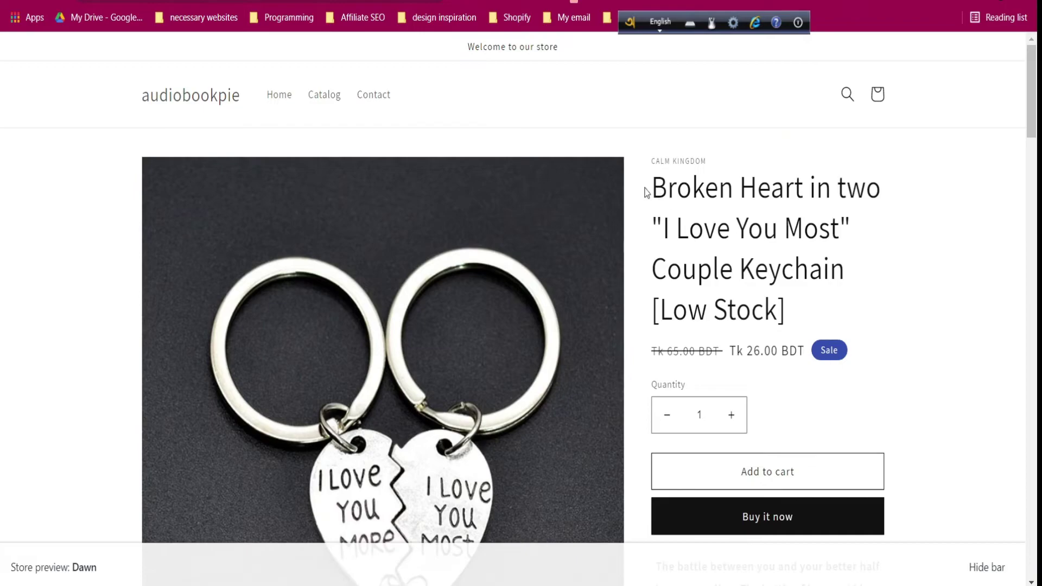
pyautogui.moveTo(648, 193); pyautogui.dragTo(866, 192)
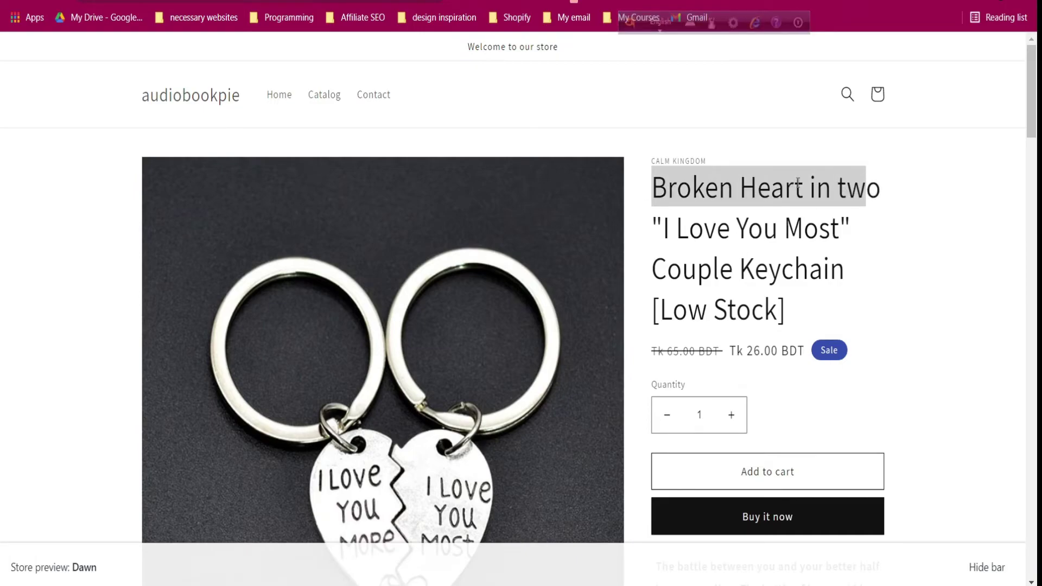
pyautogui.click(659, 212)
pyautogui.moveTo(655, 276); pyautogui.dragTo(858, 277)
pyautogui.hotkey('ctrl', 'c')
pyautogui.hotkey('ctrl', 'Tab')
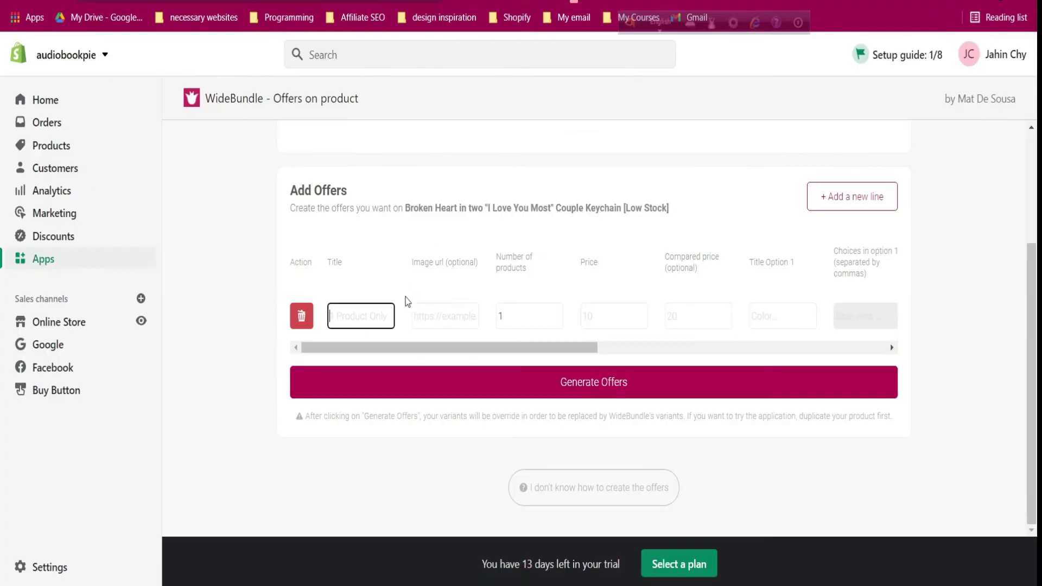
pyautogui.write('1x')
pyautogui.hotkey('ctrl', 'v')
# Paste the storefront product image's address into the first offer's image URL
pyautogui.click(438, 314)
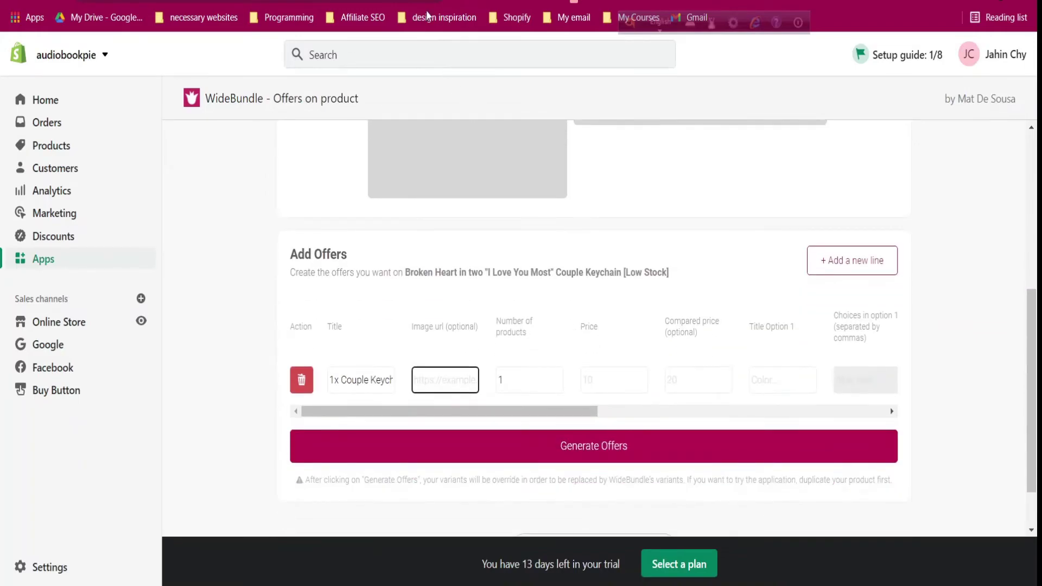
pyautogui.hotkey('ctrl', 'Tab')
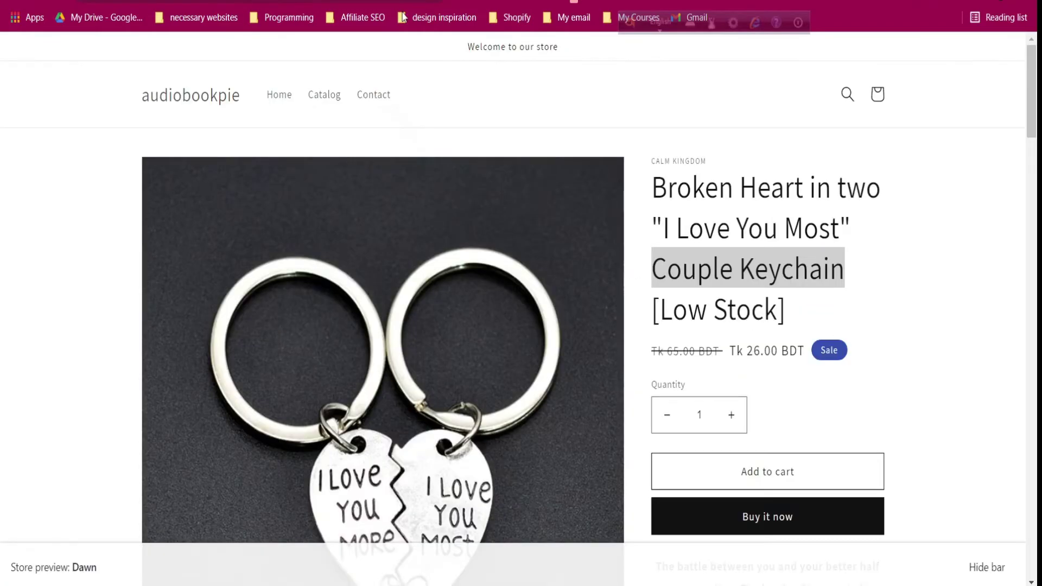
pyautogui.rightClick(447, 282)
pyautogui.click(505, 350)
pyautogui.hotkey('ctrl', 'shift', 'Tab')
pyautogui.hotkey('ctrl', 'v')
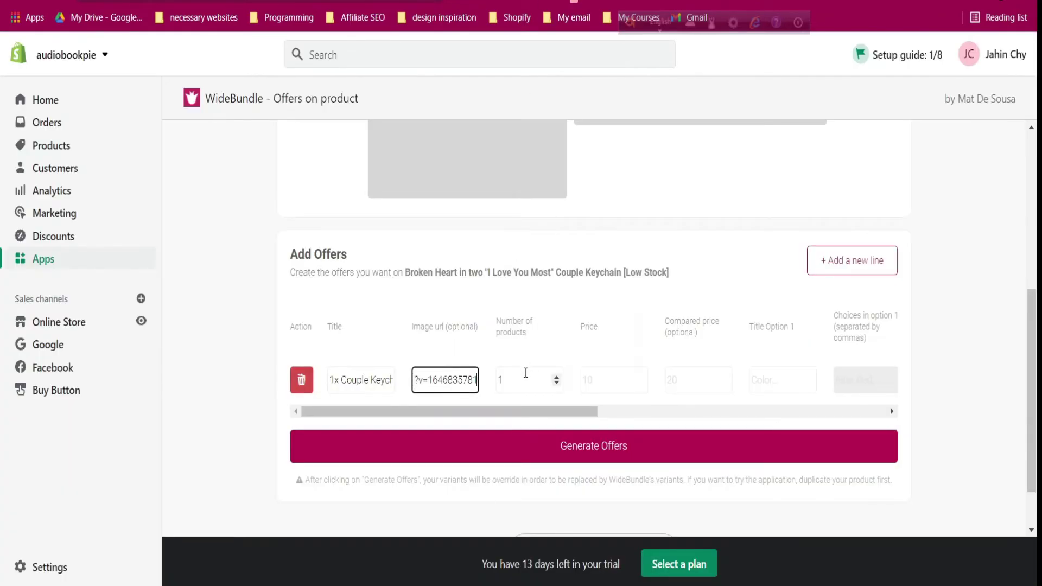
# Give the first offer price 26 and compared price 50
pyautogui.click(605, 384)
pyautogui.hotkey('ctrl', 'Tab')
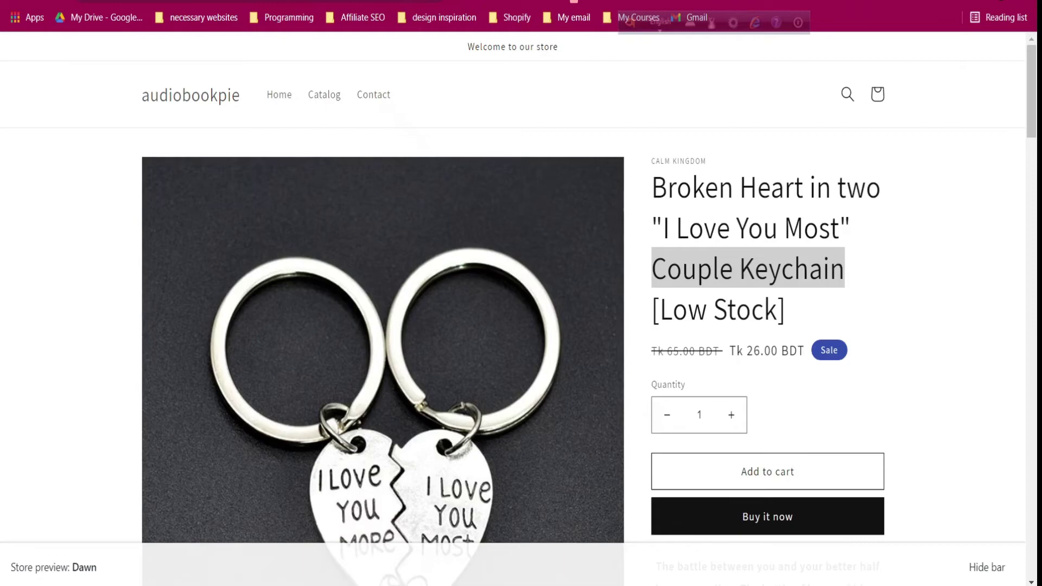
pyautogui.hotkey('ctrl', 'shift', 'Tab')
pyautogui.write('26')
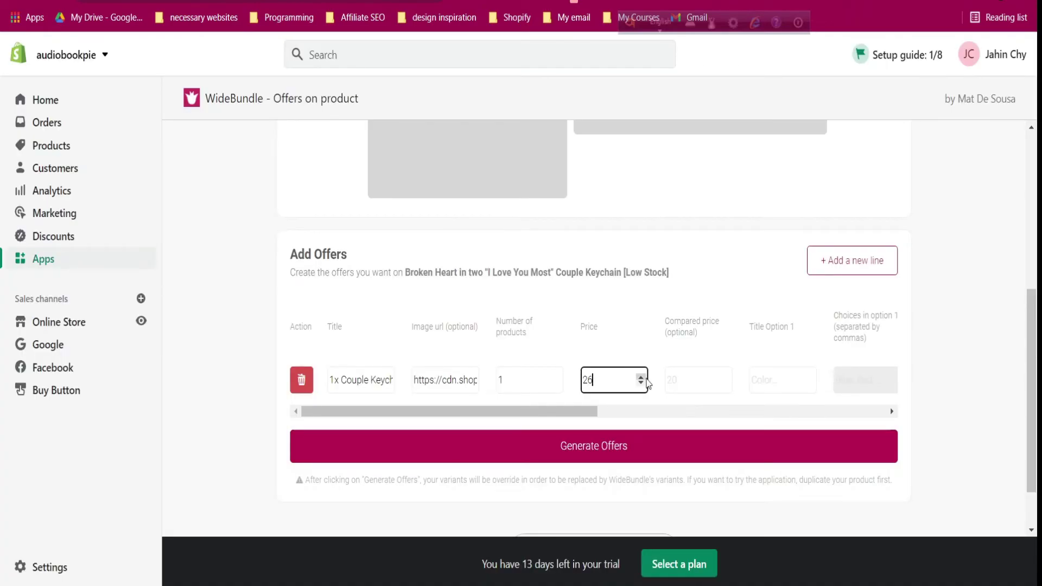
pyautogui.click(669, 365)
pyautogui.moveTo(520, 413); pyautogui.dragTo(565, 414)
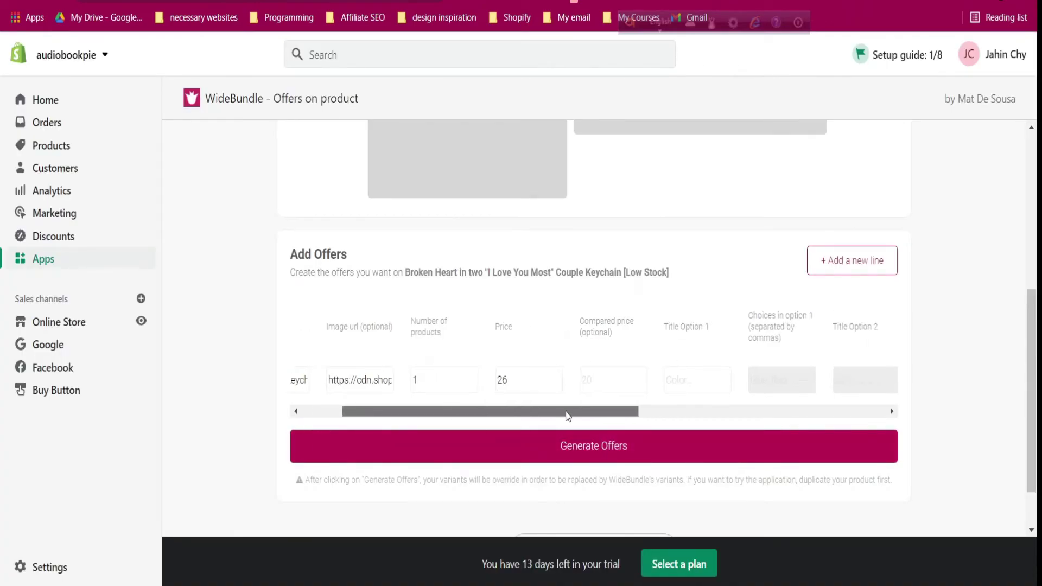
pyautogui.click(580, 384)
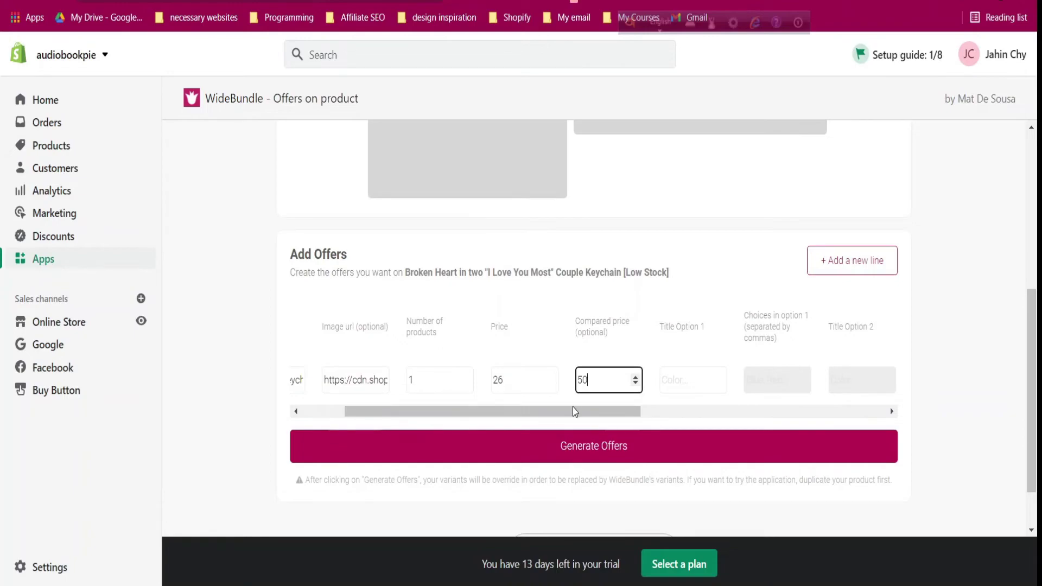
pyautogui.moveTo(574, 412); pyautogui.dragTo(599, 413)
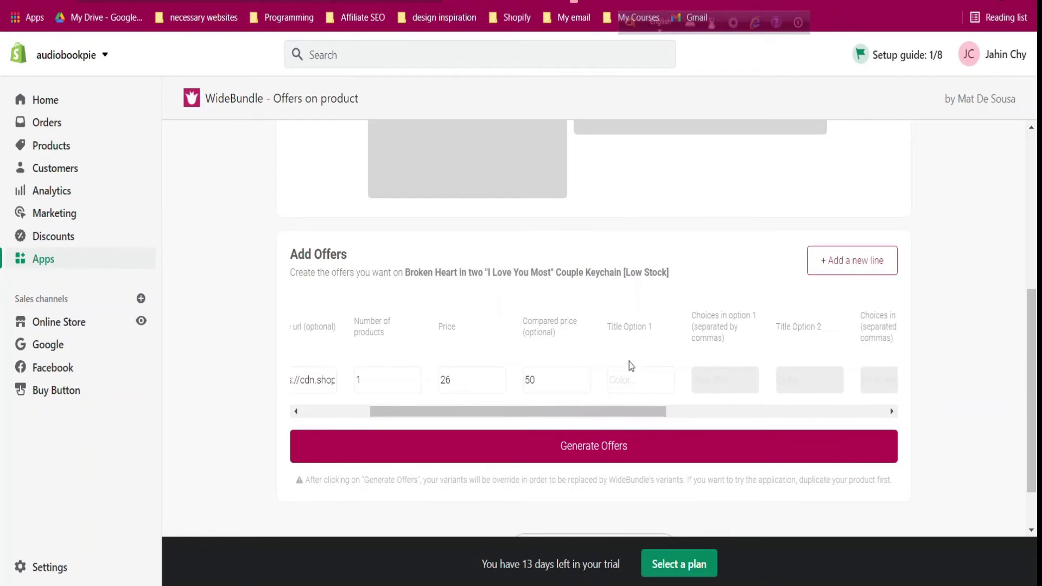
pyautogui.moveTo(635, 416); pyautogui.dragTo(569, 418)
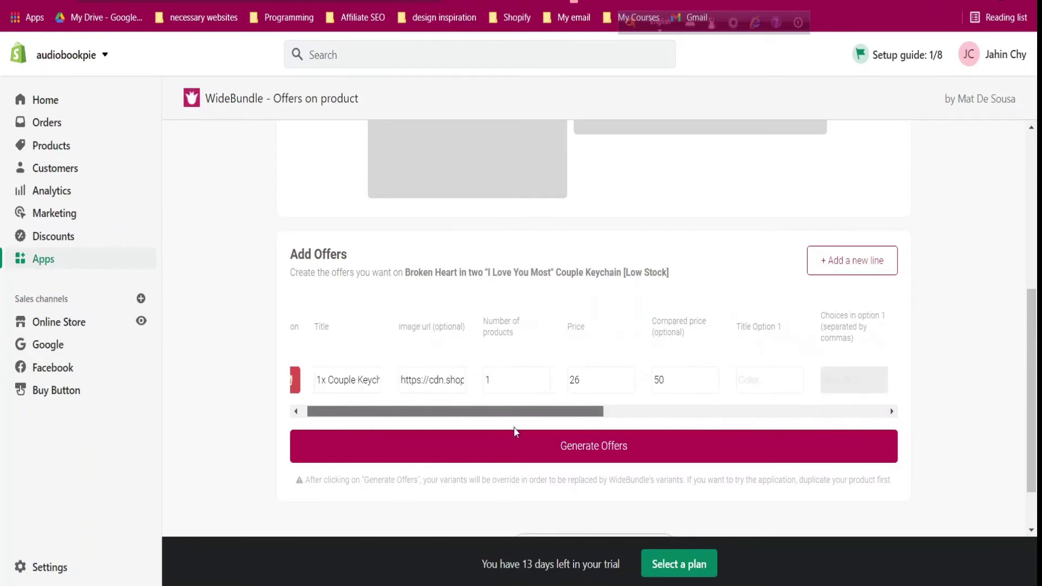
# Add a second offer line with the first offer's title and image URL copied in
pyautogui.click(850, 258)
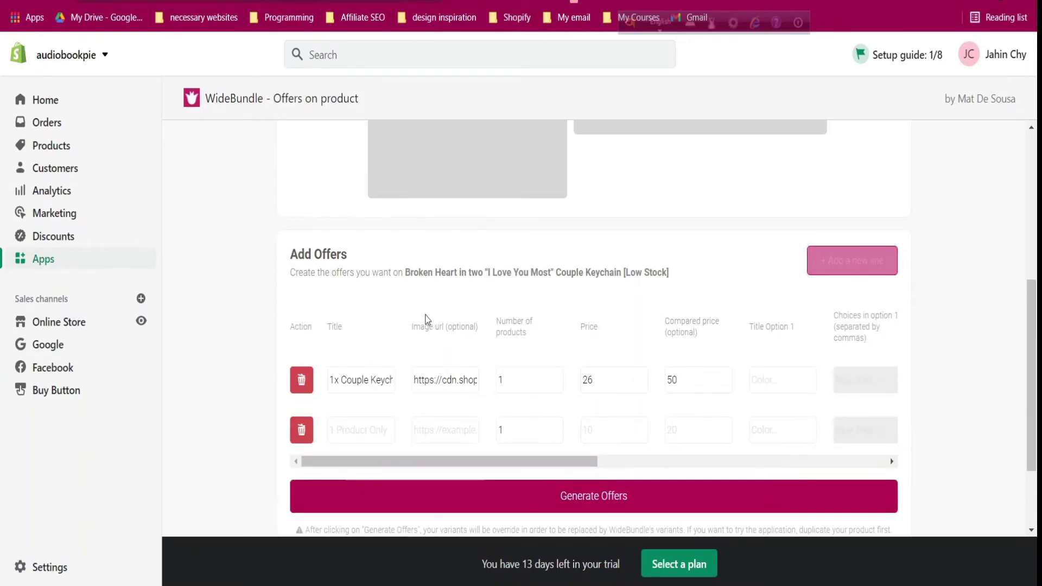
pyautogui.tripleClick(355, 379)
pyautogui.hotkey('ctrl', 'c')
pyautogui.click(358, 429)
pyautogui.hotkey('ctrl', 'v')
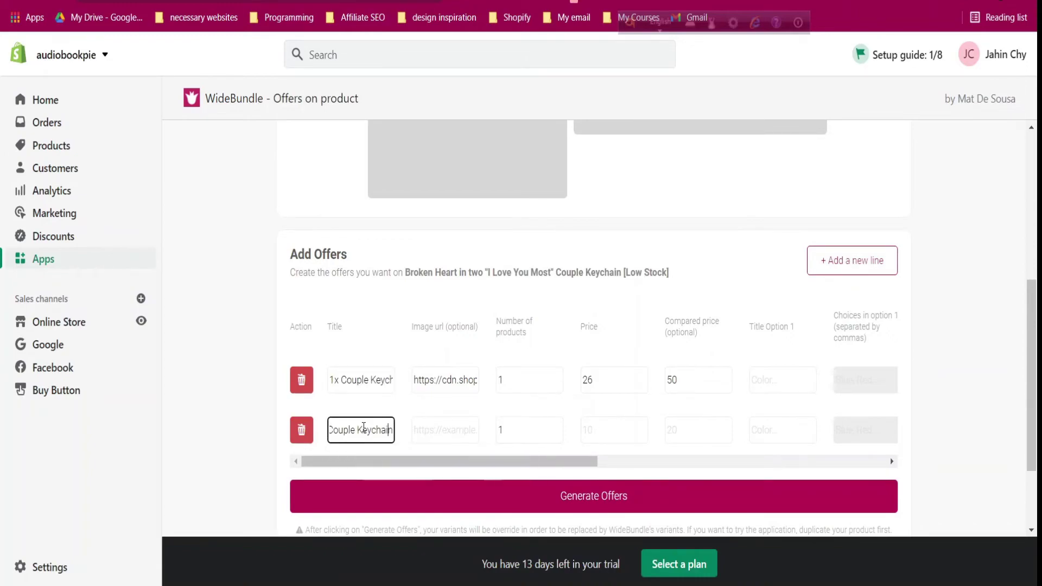
pyautogui.press('Home')
pyautogui.tripleClick(450, 385)
pyautogui.hotkey('ctrl', 'c')
pyautogui.click(454, 429)
pyautogui.hotkey('ctrl', 'v')
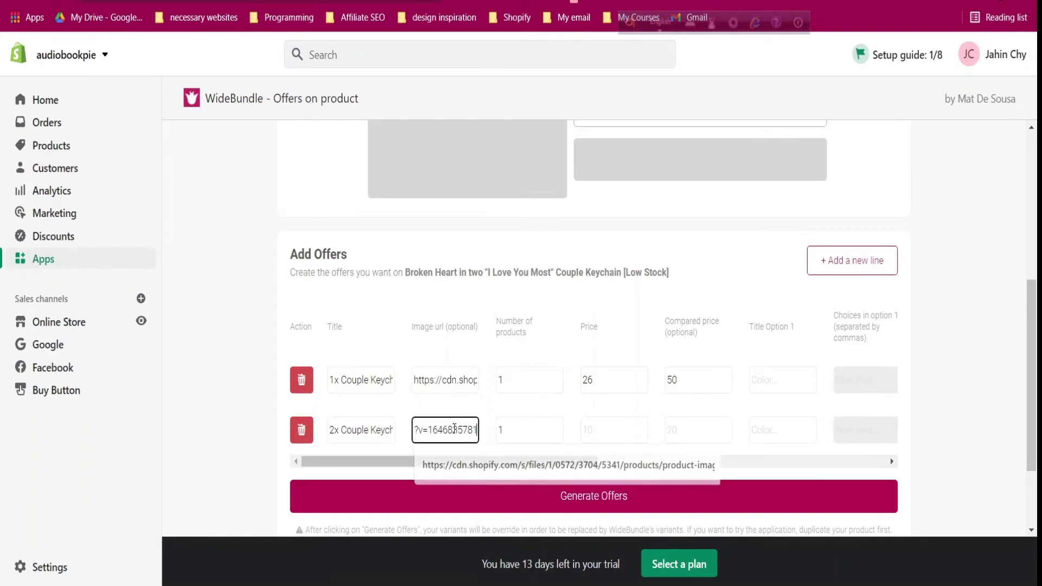
# Set the second offer to 2 products, price 45, compared price 100
pyautogui.click(520, 425)
pyautogui.write('2')
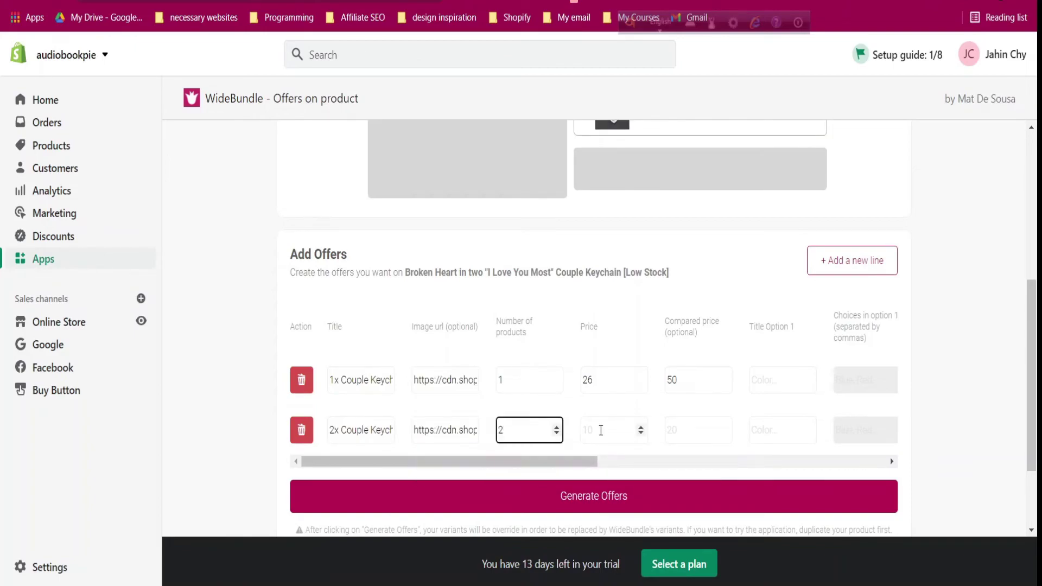
pyautogui.click(600, 430)
pyautogui.write('45')
pyautogui.click(713, 431)
pyautogui.write('1')
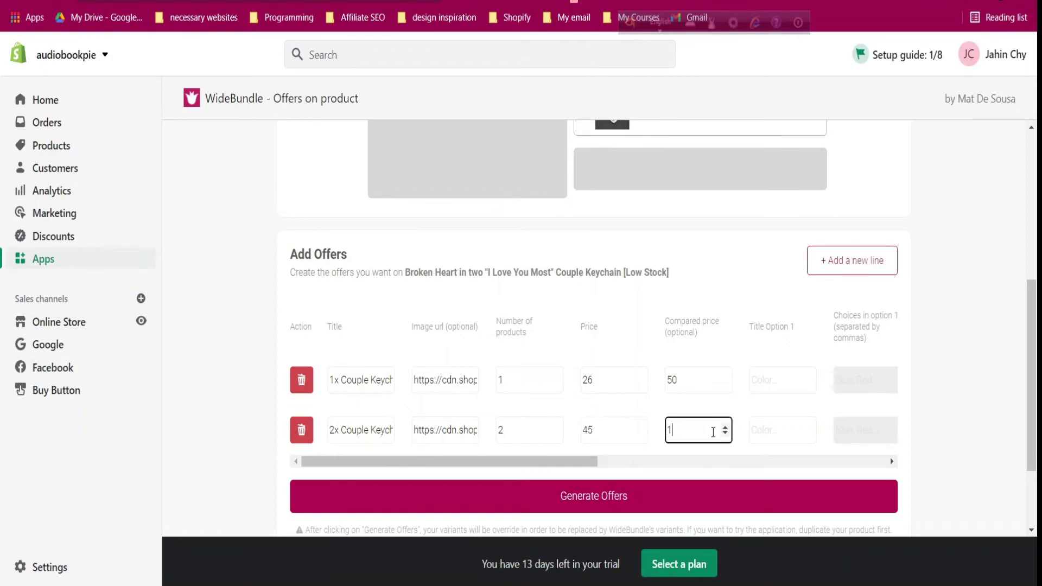
pyautogui.write('00')
pyautogui.click(644, 462)
pyautogui.moveTo(607, 476); pyautogui.dragTo(338, 476)
# Add a third offer line with the 2x title and image URL copied in
pyautogui.click(361, 430)
pyautogui.hotkey('ctrl', 'a')
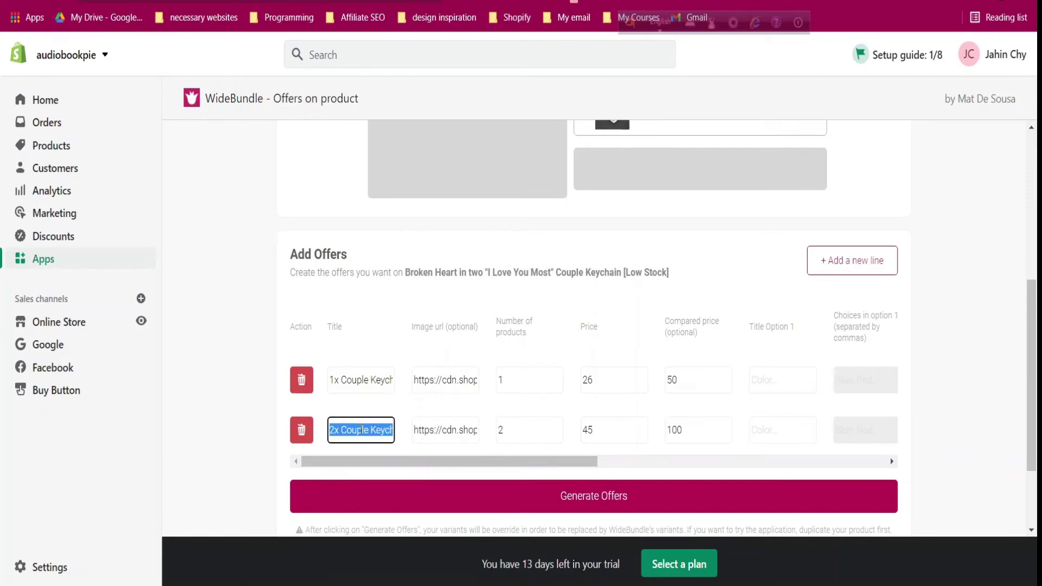
pyautogui.click(863, 266)
pyautogui.scroll(-3, 358, 384)
pyautogui.click(361, 326)
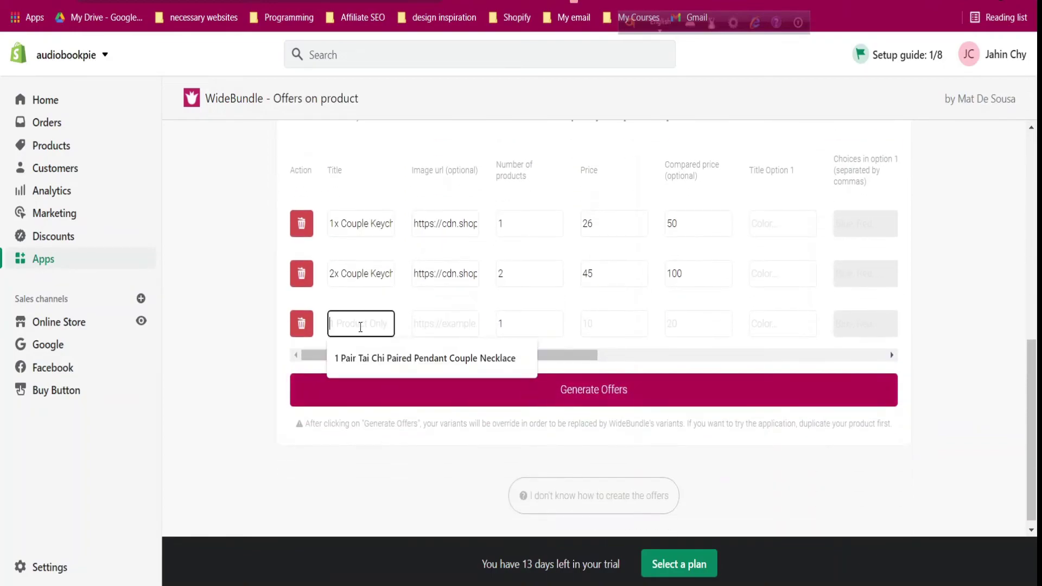
pyautogui.hotkey('ctrl', 'v')
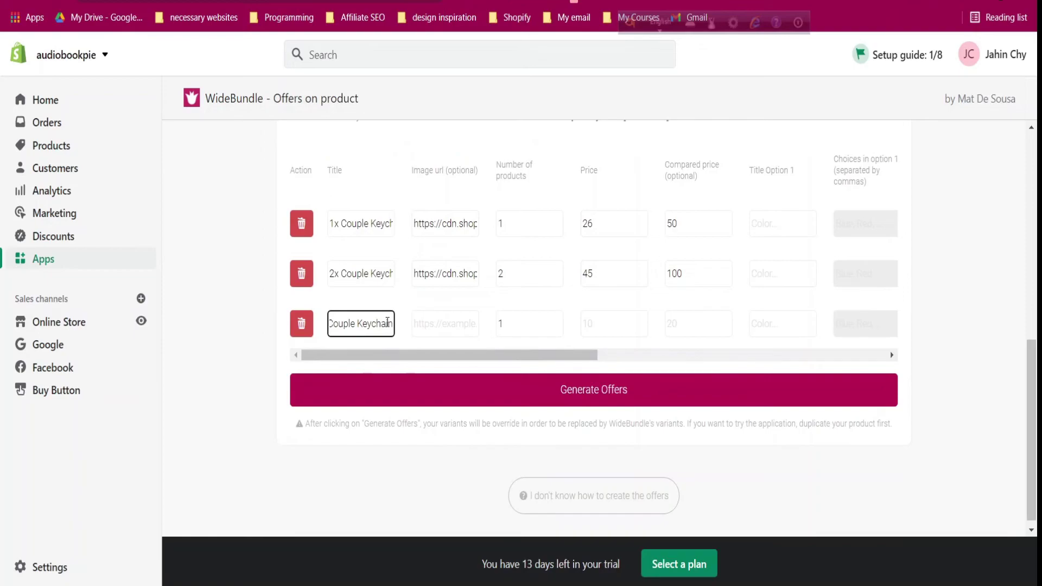
pyautogui.press('Home')
pyautogui.click(449, 277)
pyautogui.hotkey('ctrl', 'a')
pyautogui.hotkey('ctrl', 'c')
pyautogui.click(456, 324)
pyautogui.hotkey('ctrl', 'v')
# Set the third offer to 3 products, price 60, compared price 150
pyautogui.click(517, 324)
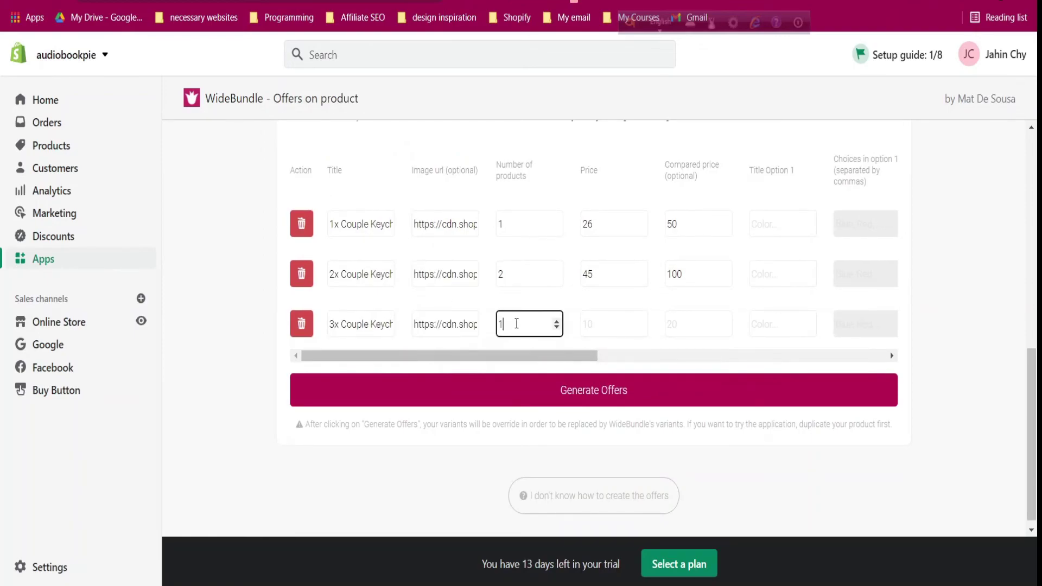
pyautogui.click(599, 324)
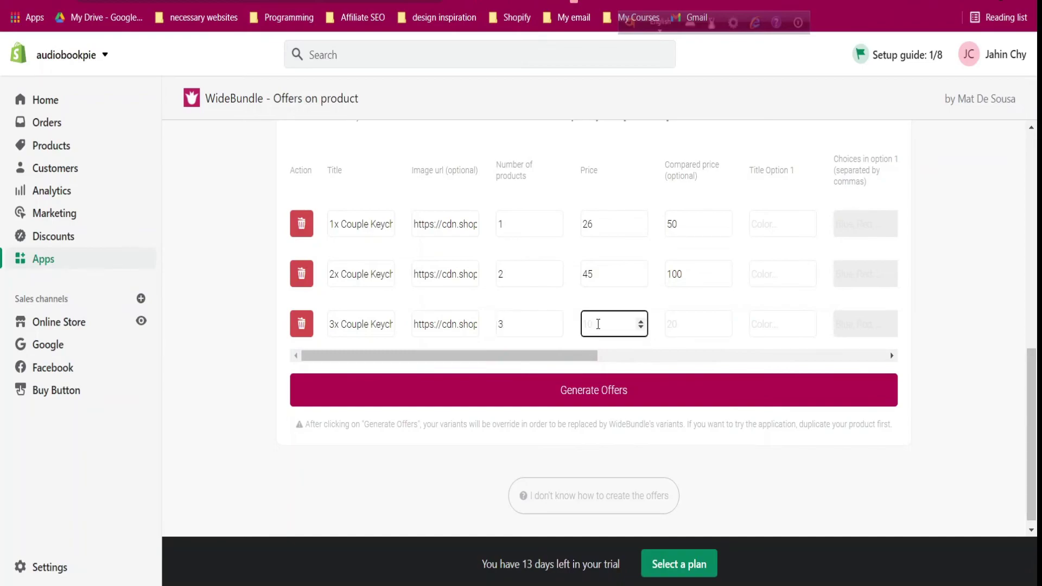
pyautogui.write('60')
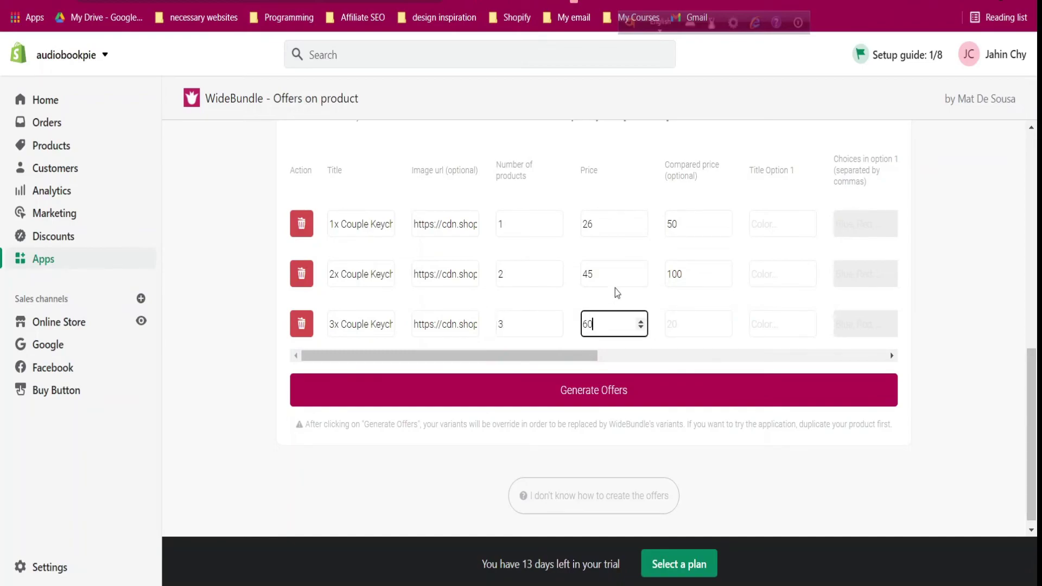
pyautogui.click(703, 332)
pyautogui.write('150')
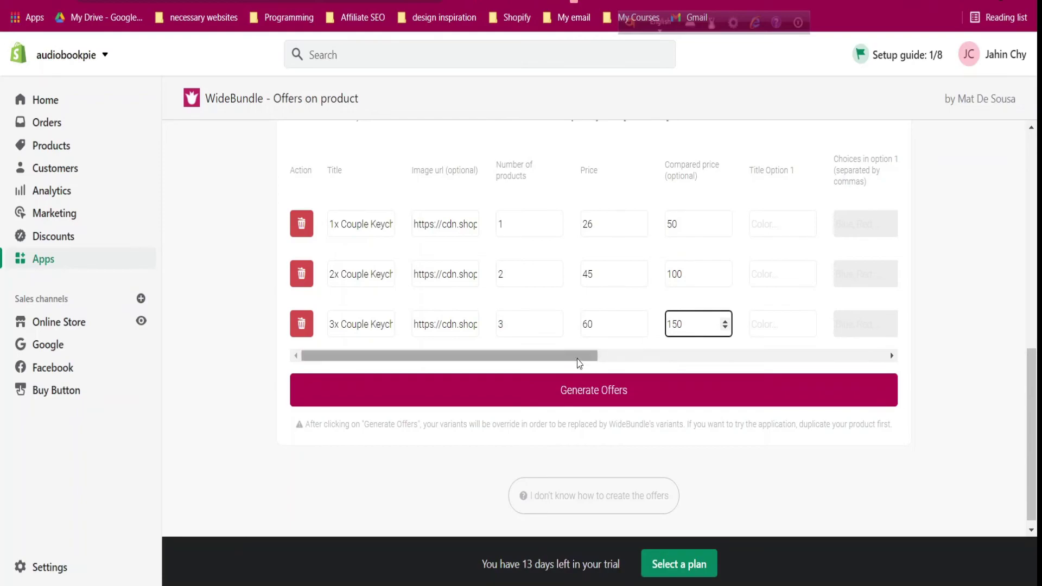
pyautogui.moveTo(582, 356); pyautogui.dragTo(861, 356)
pyautogui.click(624, 326)
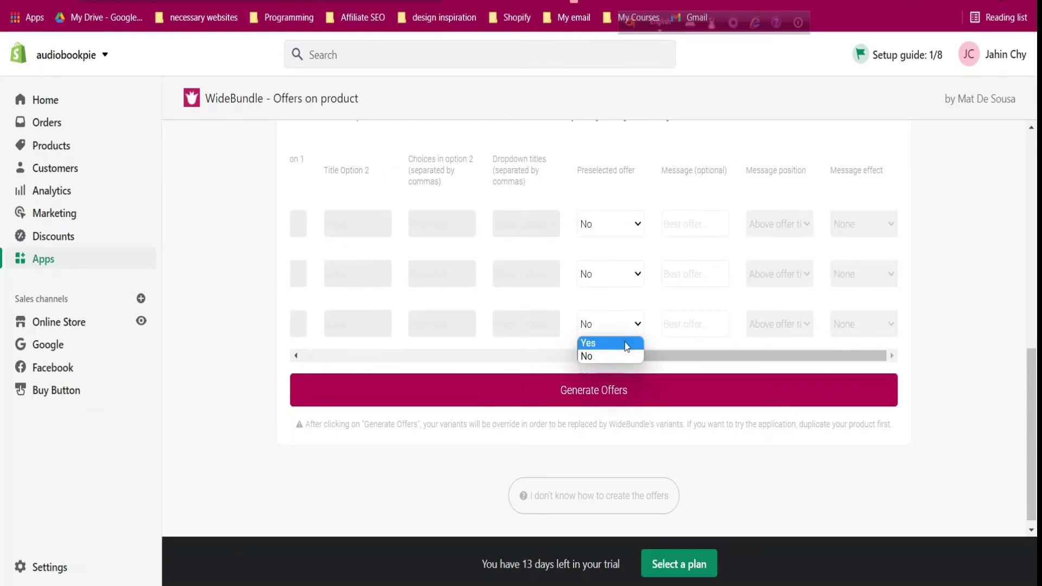
# Make the 3x offer preselected with the message 'You save 53%'
pyautogui.click(585, 340)
pyautogui.click(709, 324)
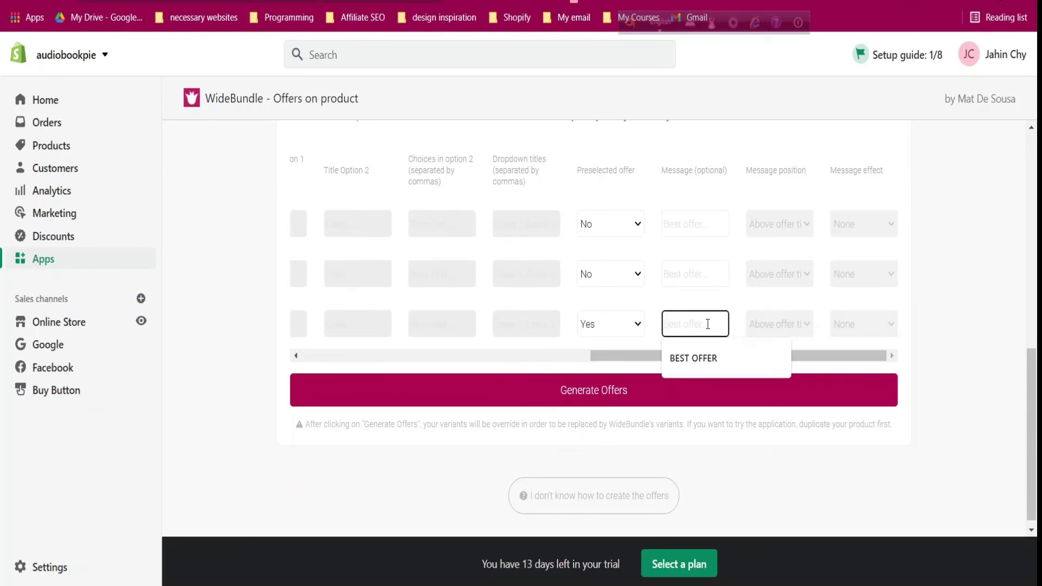
pyautogui.write('BEST')
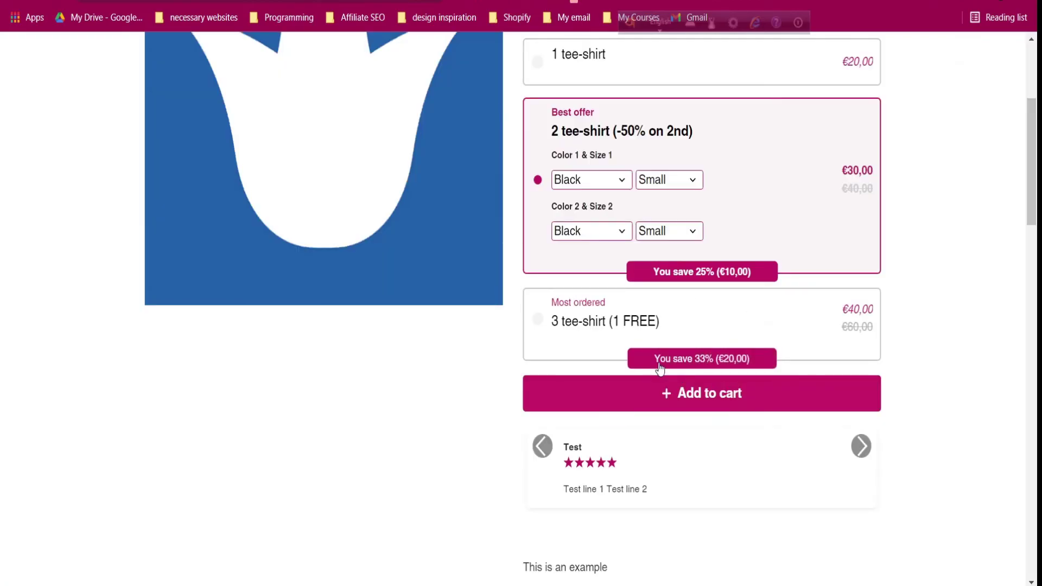
pyautogui.moveTo(654, 359); pyautogui.dragTo(775, 362)
pyautogui.rightClick(683, 416)
pyautogui.click(706, 266)
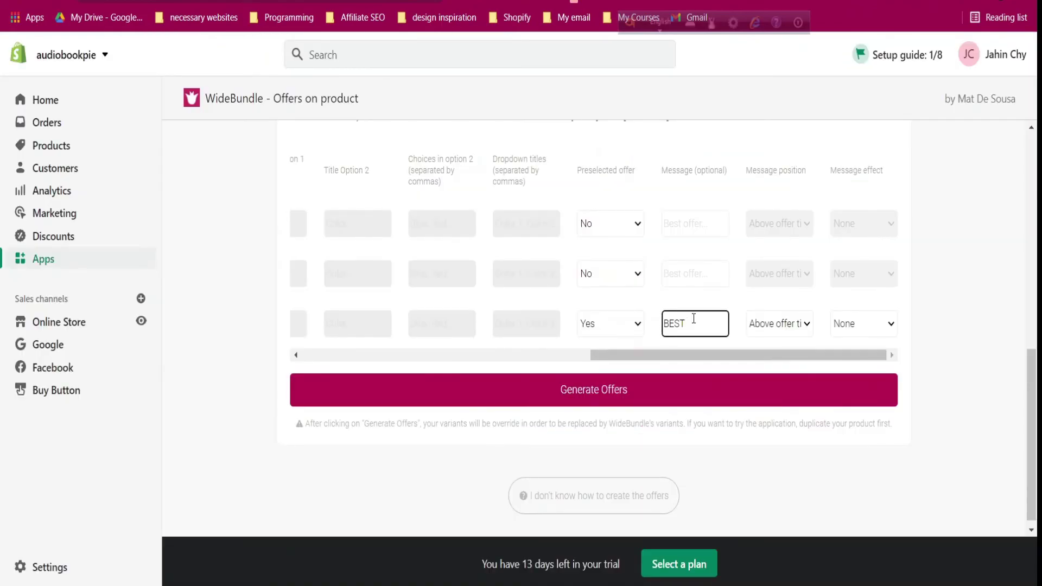
pyautogui.hotkey('ctrl', 'a')
pyautogui.hotkey('ctrl', 'v')
pyautogui.press('BackSpace')
pyautogui.press('BackSpace')
pyautogui.press('BackSpace')
pyautogui.press('BackSpace')
pyautogui.press('BackSpace')
pyautogui.press('BackSpace')
pyautogui.press('BackSpace')
pyautogui.press('BackSpace')
pyautogui.press('BackSpace')
pyautogui.press('Left')
pyautogui.press('BackSpace')
pyautogui.write('5')
# Place the message below the offer title, make it blink, and generate the offers
pyautogui.click(773, 322)
pyautogui.click(780, 354)
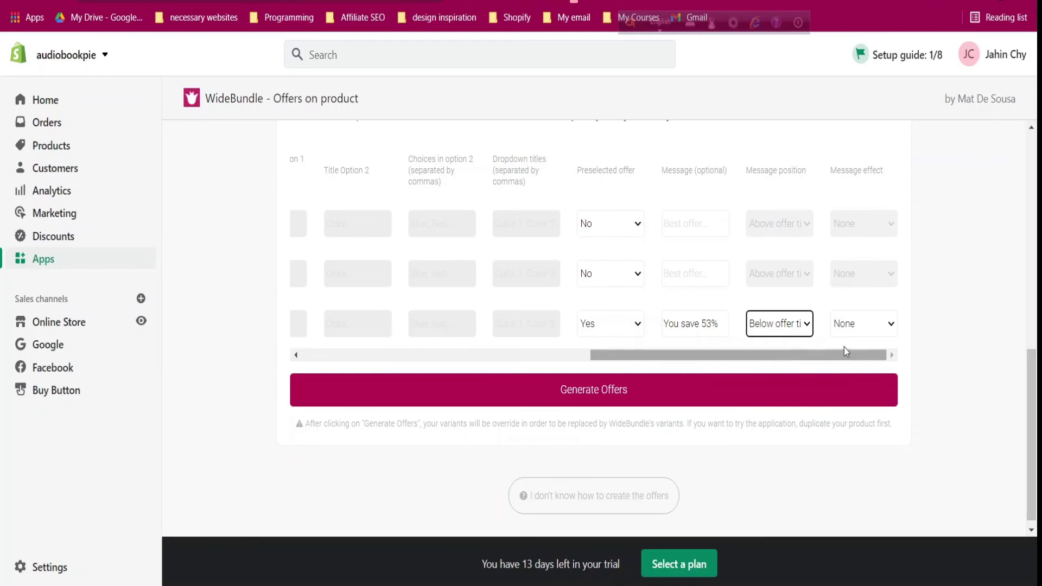
pyautogui.click(846, 332)
pyautogui.click(855, 358)
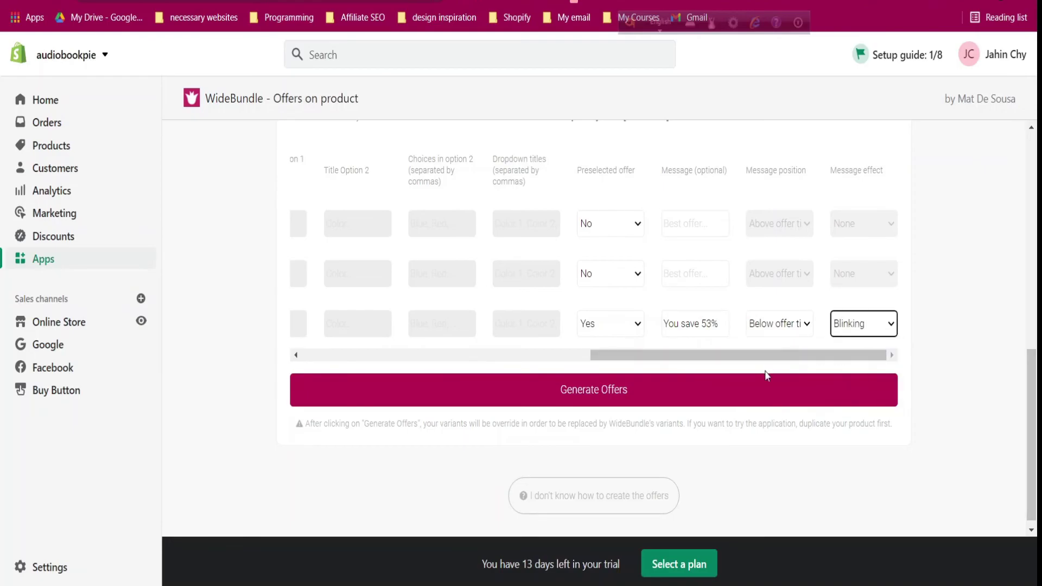
pyautogui.click(748, 393)
pyautogui.click(465, 314)
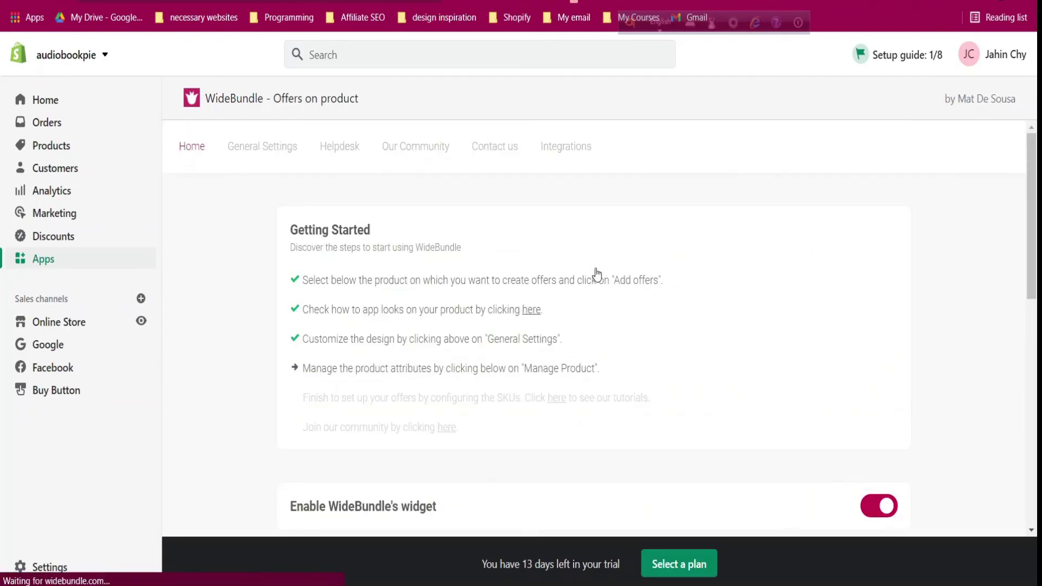
# Open the Couple Keychain's storefront page from the Products list and scroll down to its offers
pyautogui.scroll(-10, 598, 274)
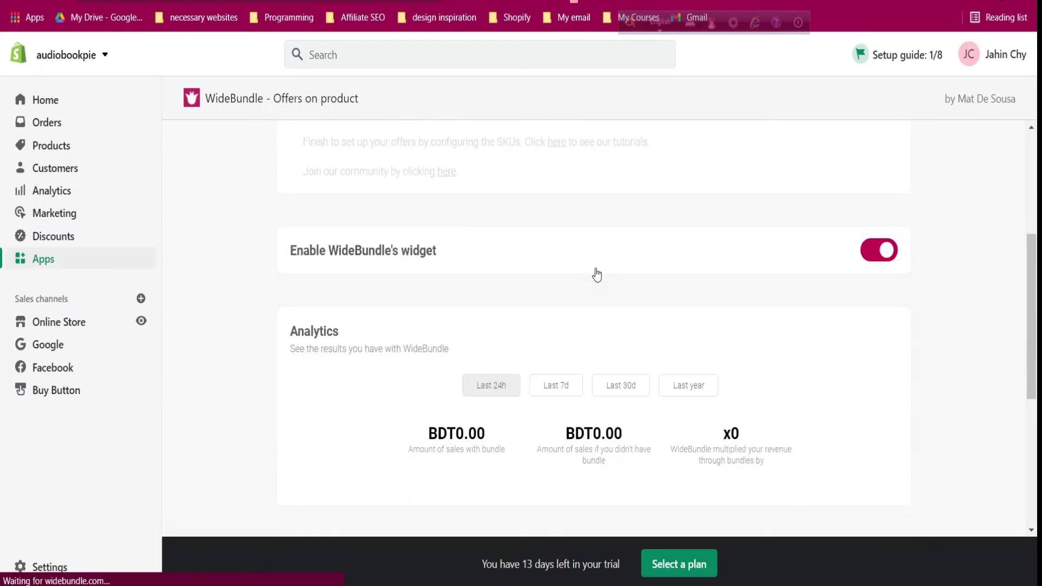
pyautogui.scroll(-1, 594, 273)
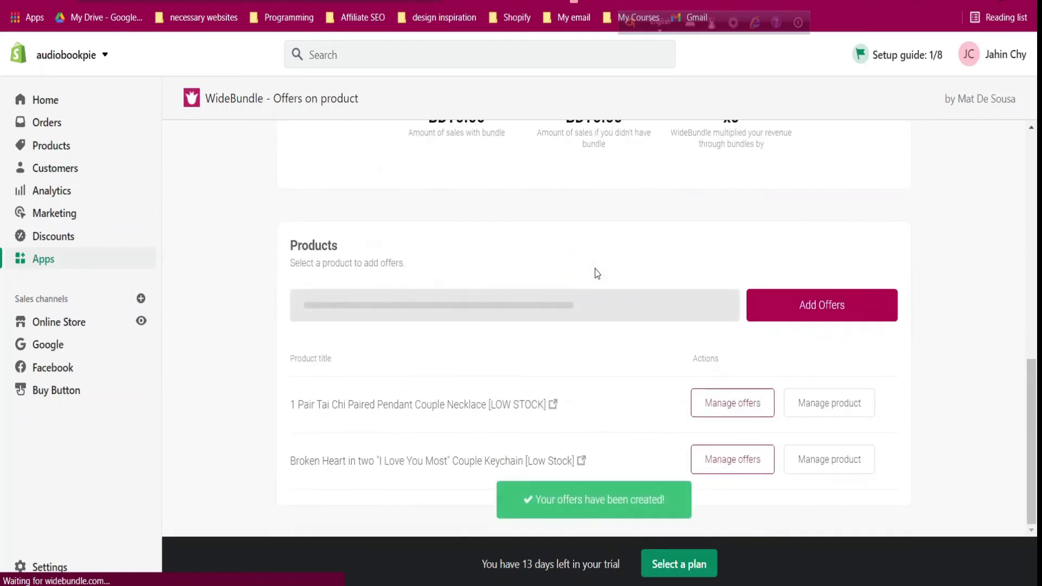
pyautogui.click(582, 461)
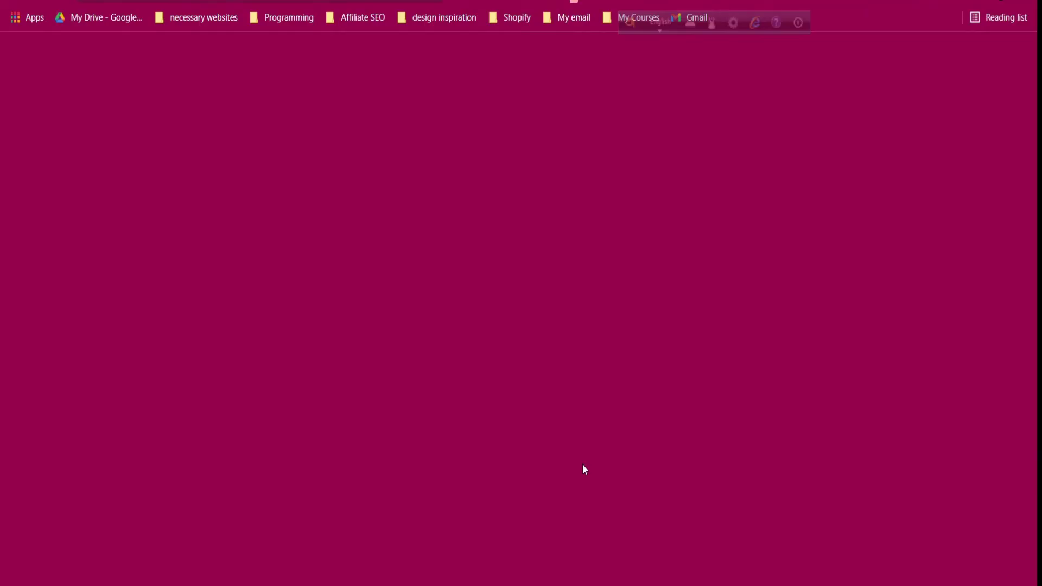
pyautogui.scroll(-1, 914, 290)
pyautogui.scroll(-4, 914, 282)
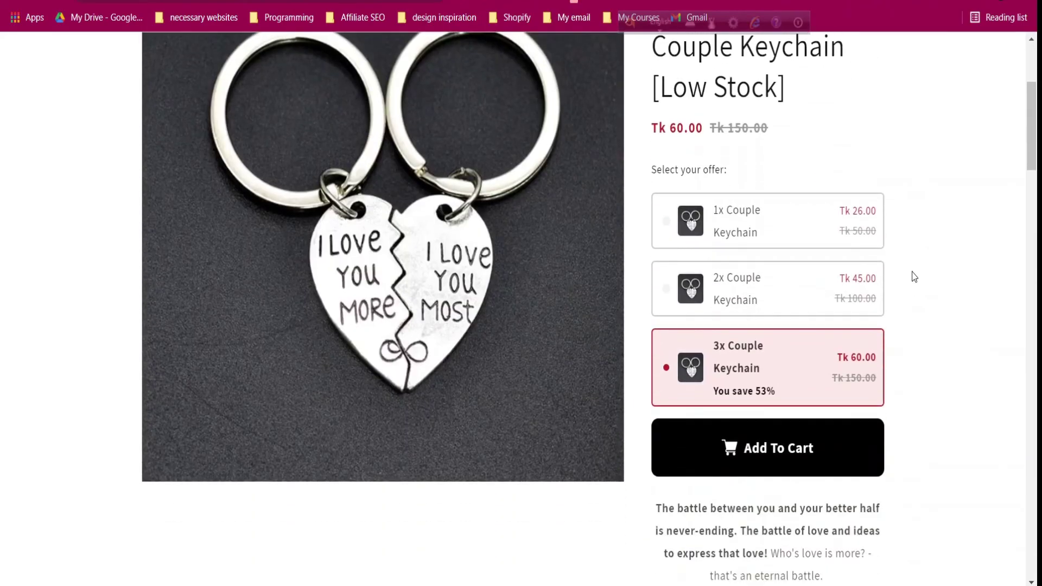
# Test the 1x, 2x and 3x offer cards, leaving 3x selected at Tk 60.00 instead of Tk 150.00
pyautogui.click(819, 230)
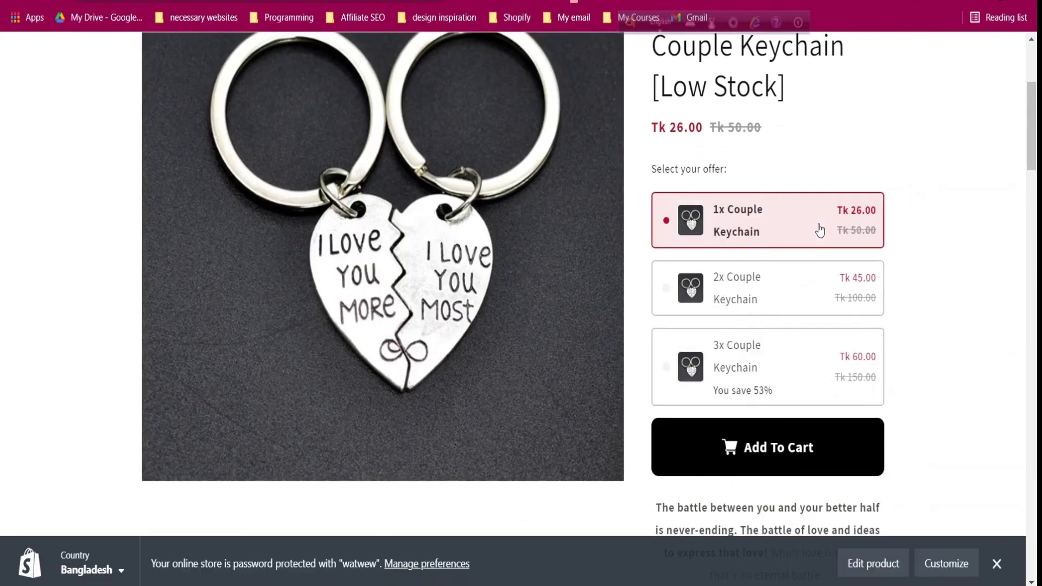
pyautogui.click(813, 285)
pyautogui.click(813, 352)
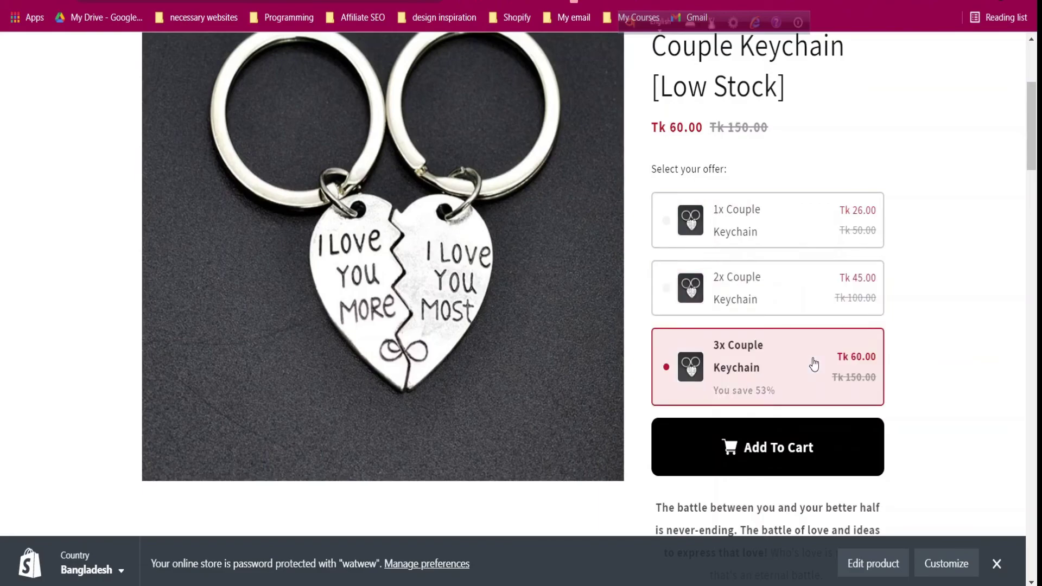
pyautogui.click(760, 293)
pyautogui.click(758, 250)
pyautogui.click(764, 312)
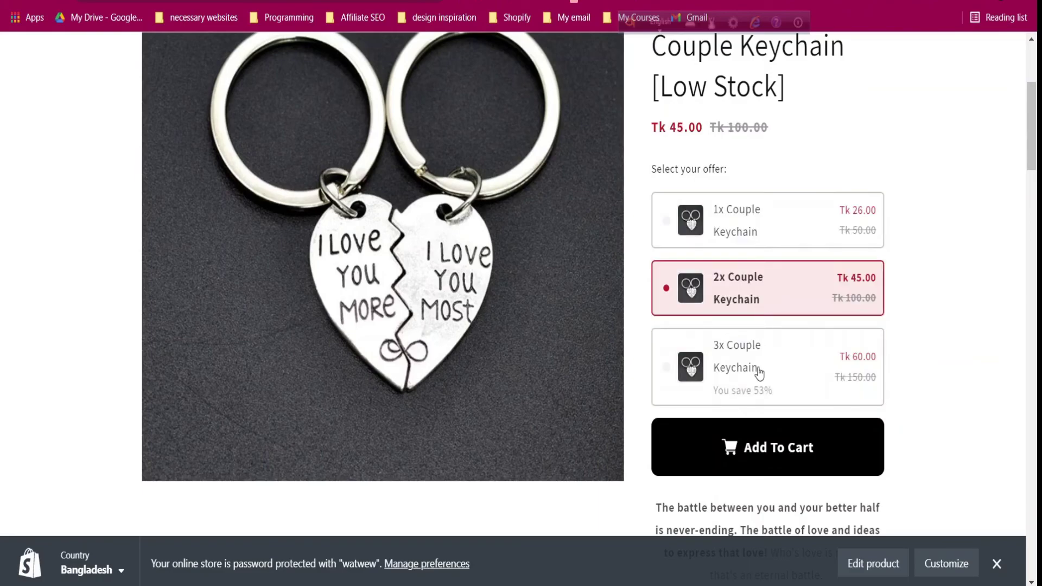
pyautogui.click(759, 370)
# Close the storefront tab and reopen the keychain's store page to recheck the offers
pyautogui.hotkey('ctrl', 'w')
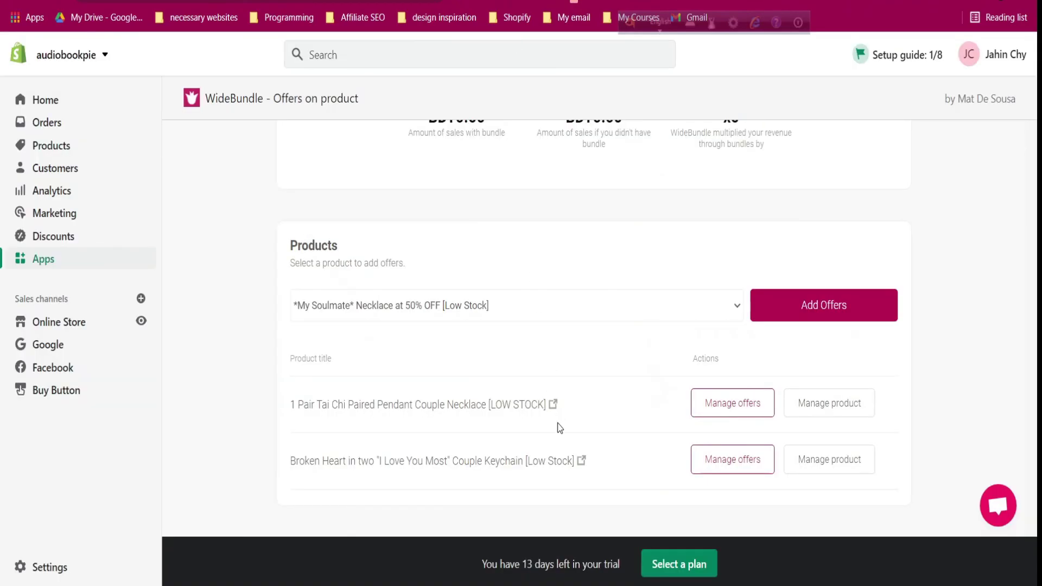
pyautogui.click(582, 461)
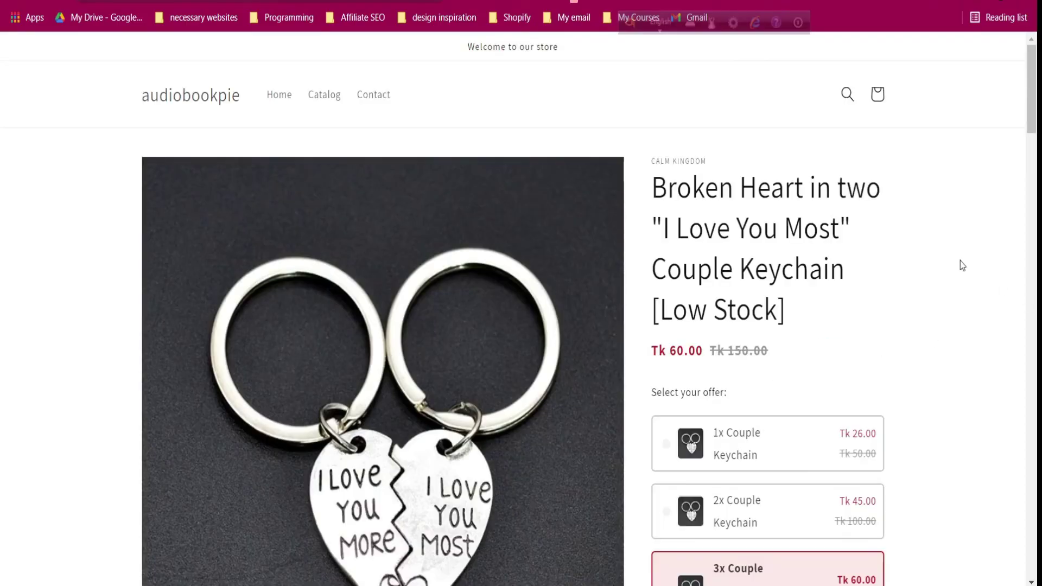
pyautogui.scroll(-4, 960, 261)
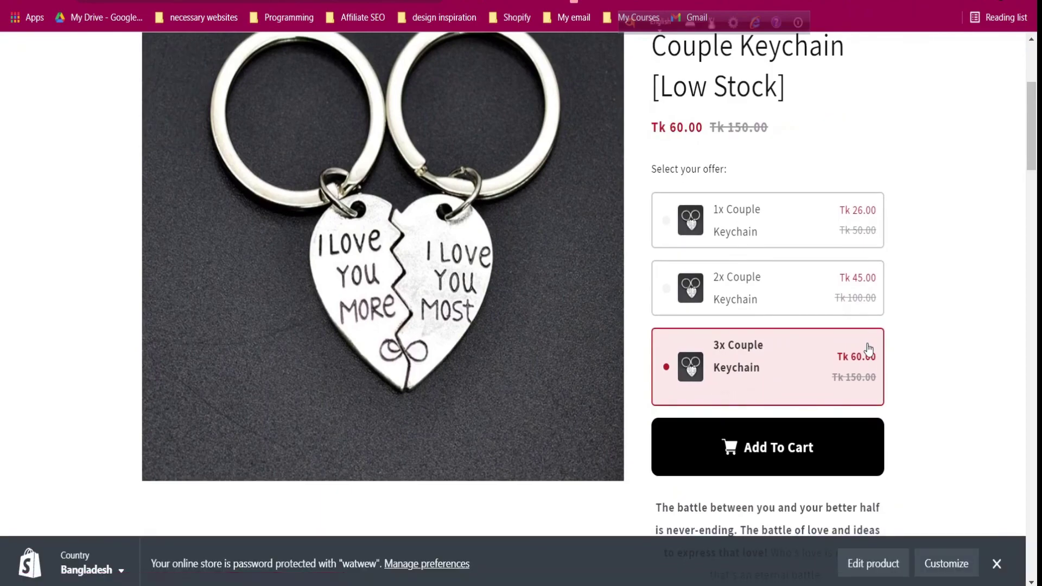